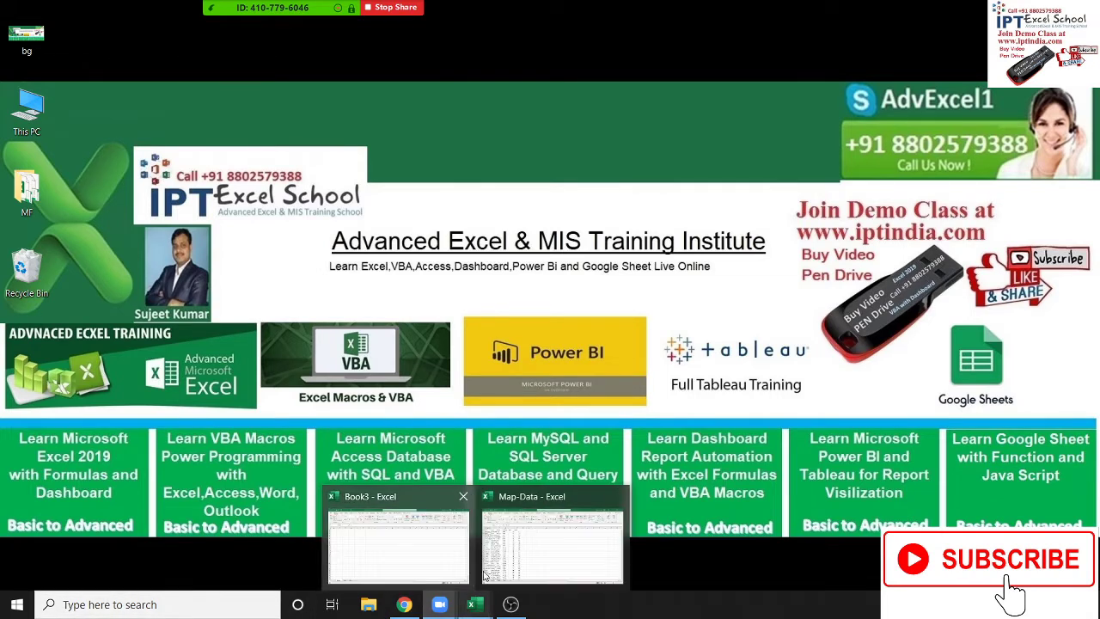
# Step: Bring the Map-Data sales workbook to the front from the Excel taskbar icon
pyautogui.click(503, 567)
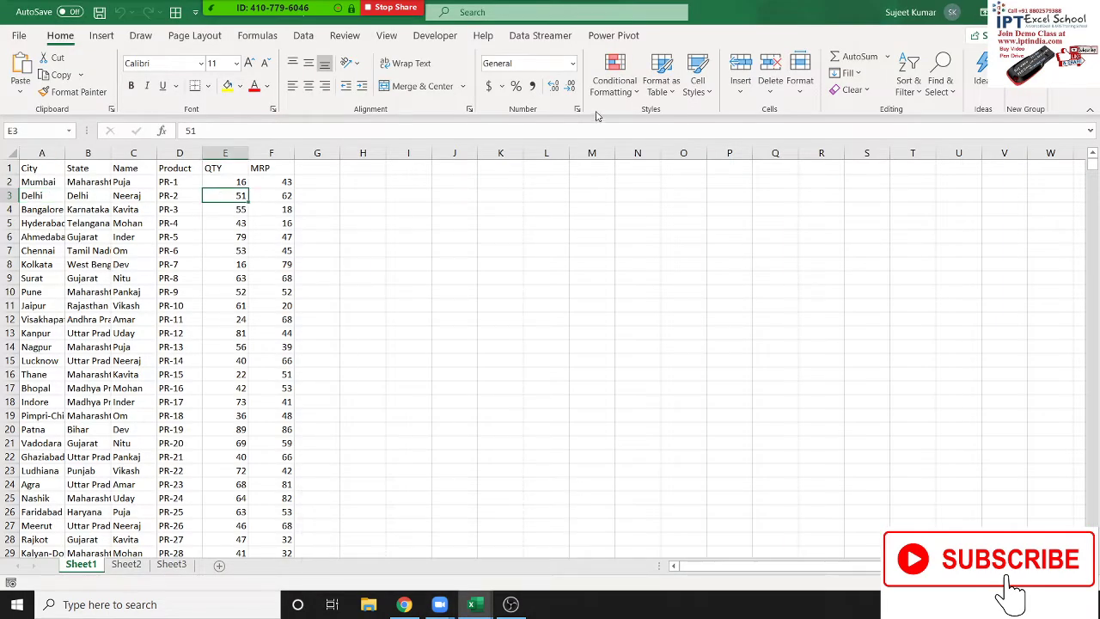
# Step: Give cell E3 a yellow fill, then undo it with Ctrl+Z
pyautogui.click(227, 85)
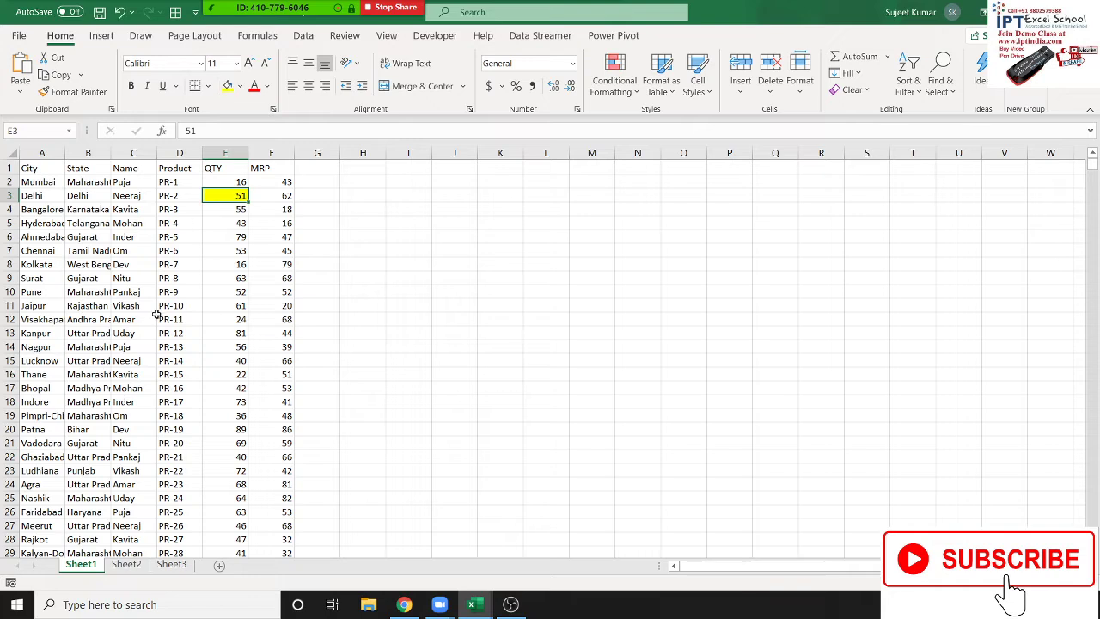
pyautogui.click(230, 215)
pyautogui.click(230, 199)
pyautogui.hotkey('ctrl', 'z')
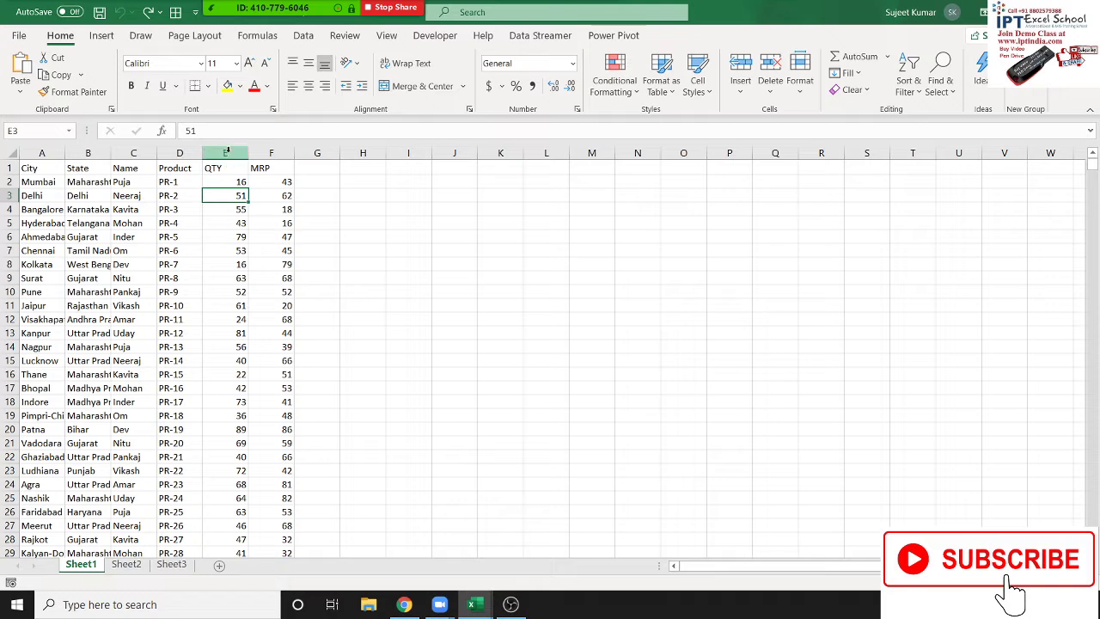
# Step: Select the whole QTY column E
pyautogui.click(228, 152)
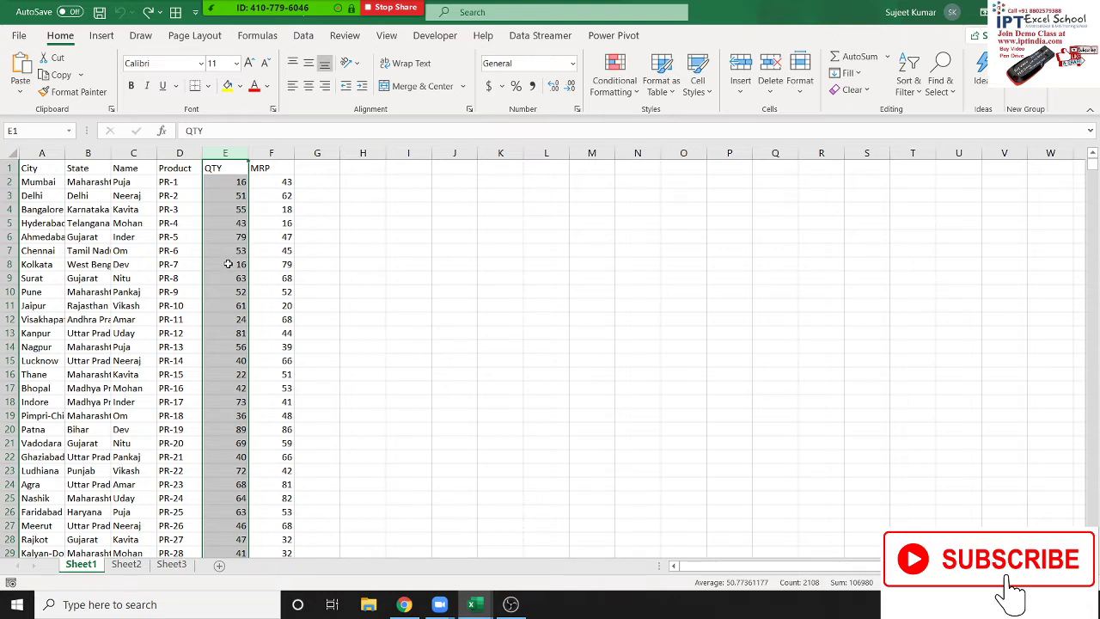
pyautogui.click(228, 264)
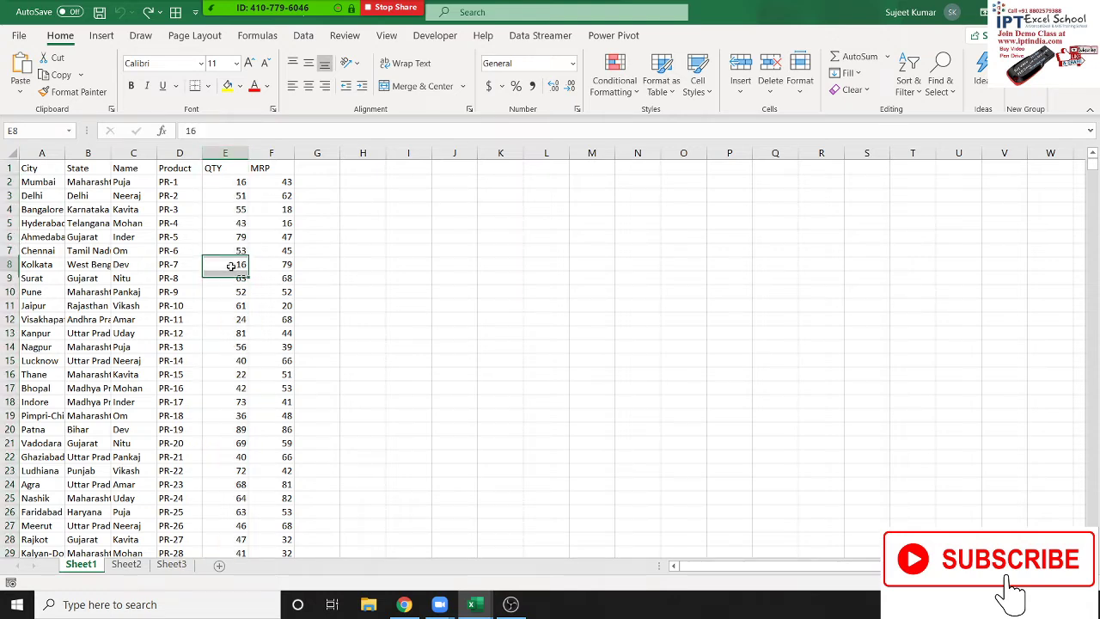
pyautogui.click(232, 332)
pyautogui.click(233, 156)
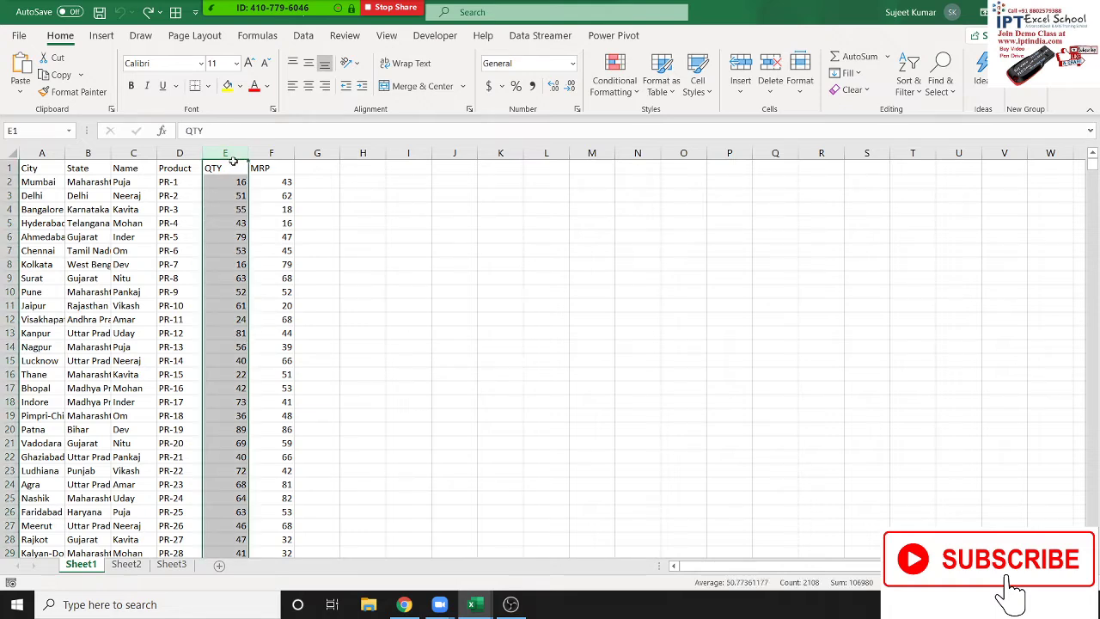
# Step: Start a Greater Than highlight rule on QTY with 50 as the threshold
pyautogui.click(607, 90)
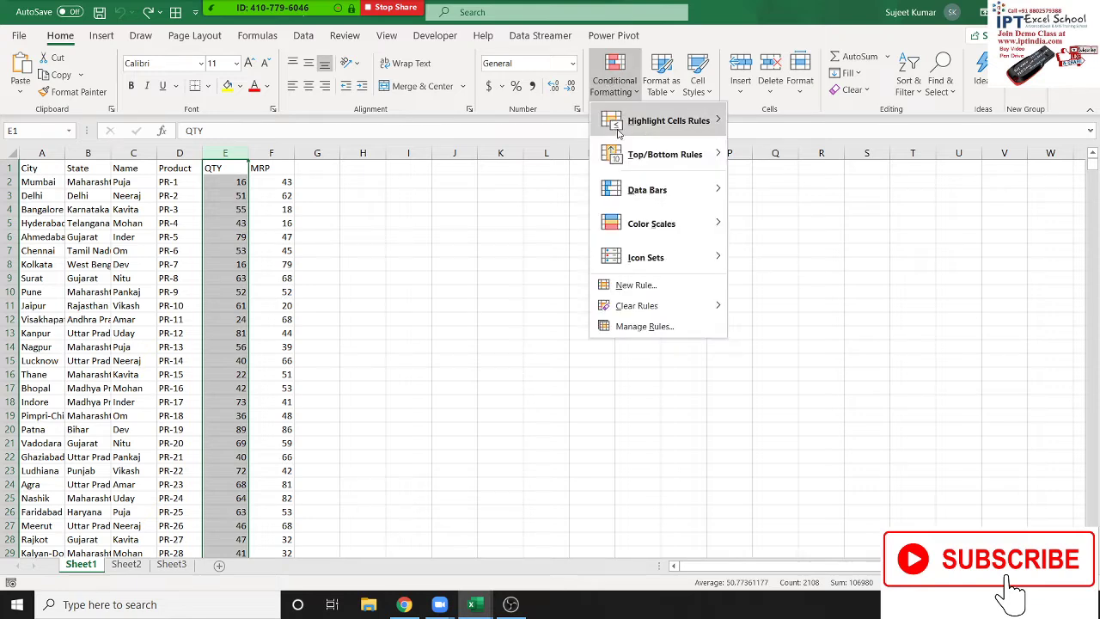
pyautogui.moveTo(662, 121)
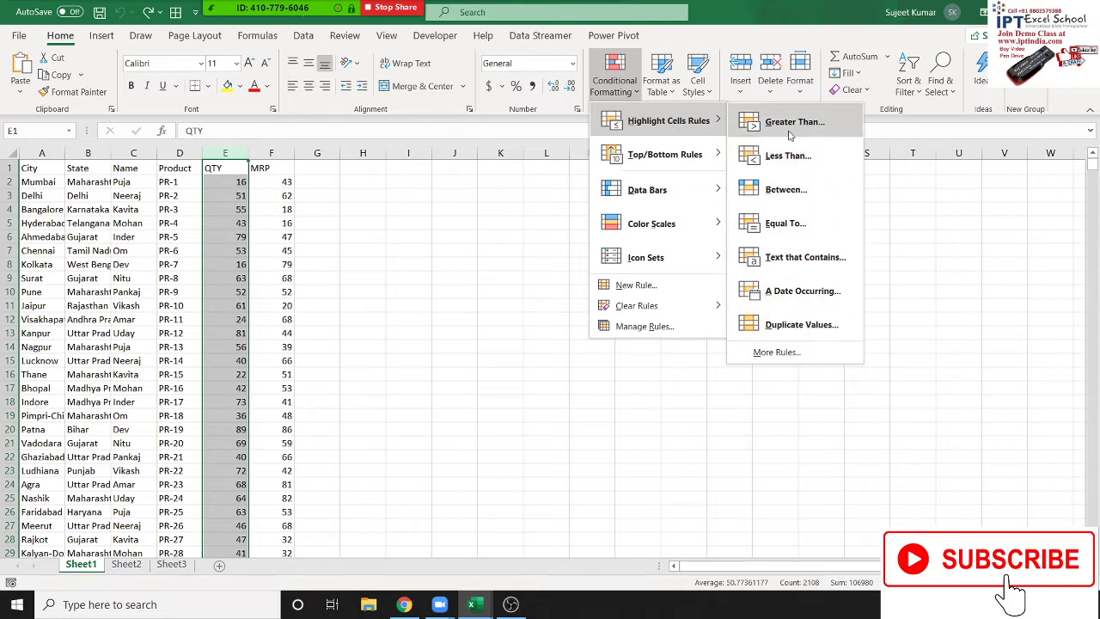
pyautogui.click(789, 128)
pyautogui.moveTo(249, 214)
pyautogui.mouseDown()
pyautogui.moveTo(363, 216)
pyautogui.moveTo(516, 188)
pyautogui.mouseUp()
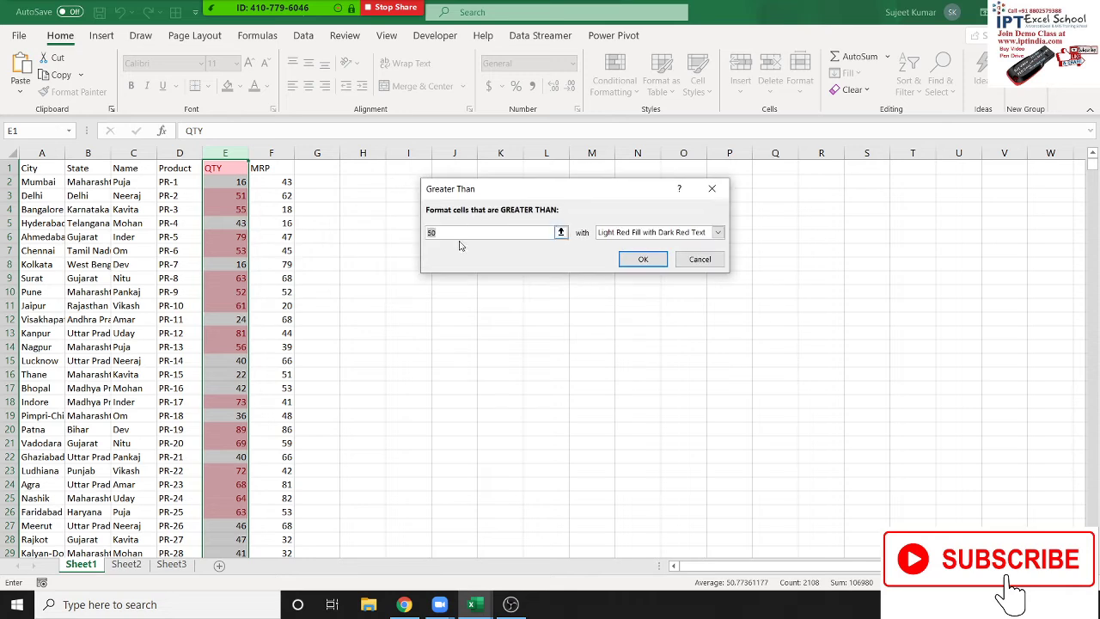
pyautogui.click(436, 233)
pyautogui.write('85')
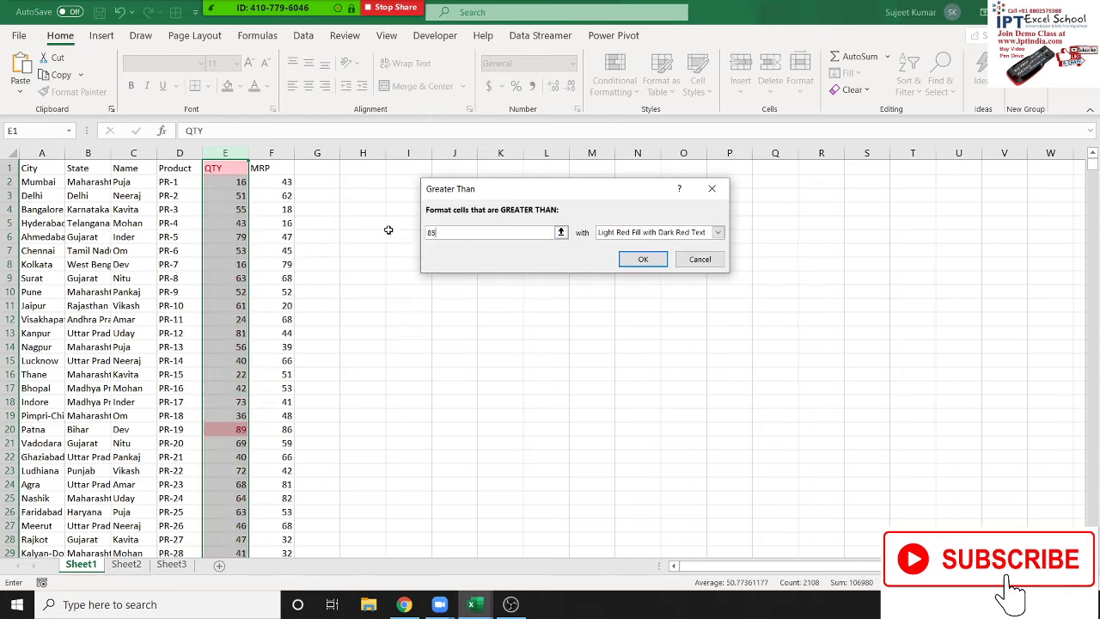
pyautogui.press('BackSpace')
pyautogui.press('BackSpace')
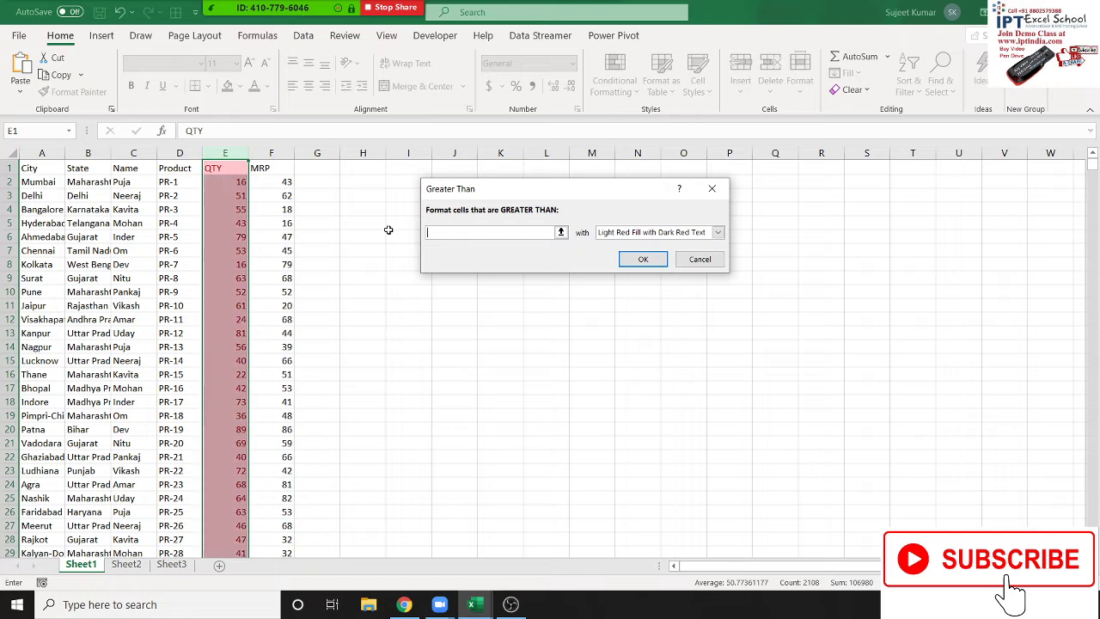
pyautogui.write('50')
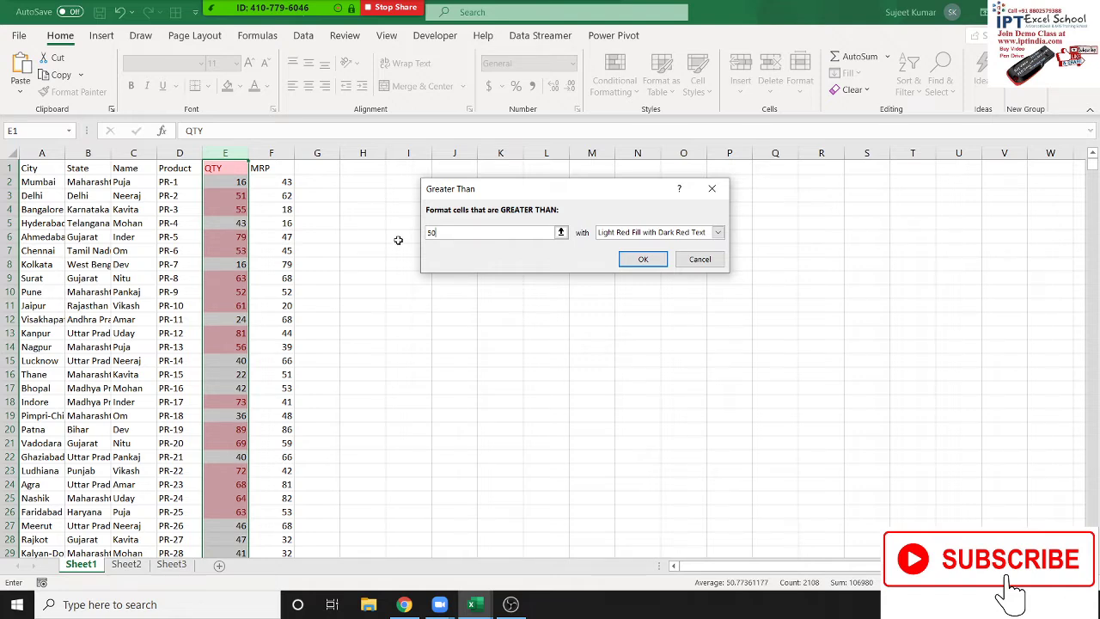
# Step: Preview each preset style on QTY: yellow, green, light red fill, red text, red border
pyautogui.click(629, 241)
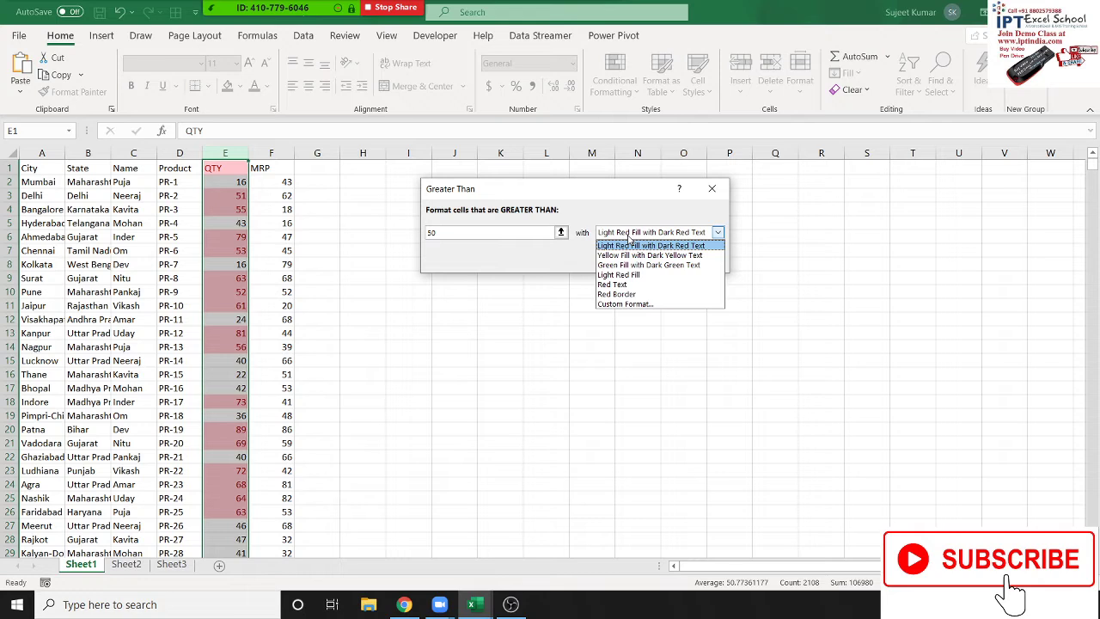
pyautogui.click(628, 255)
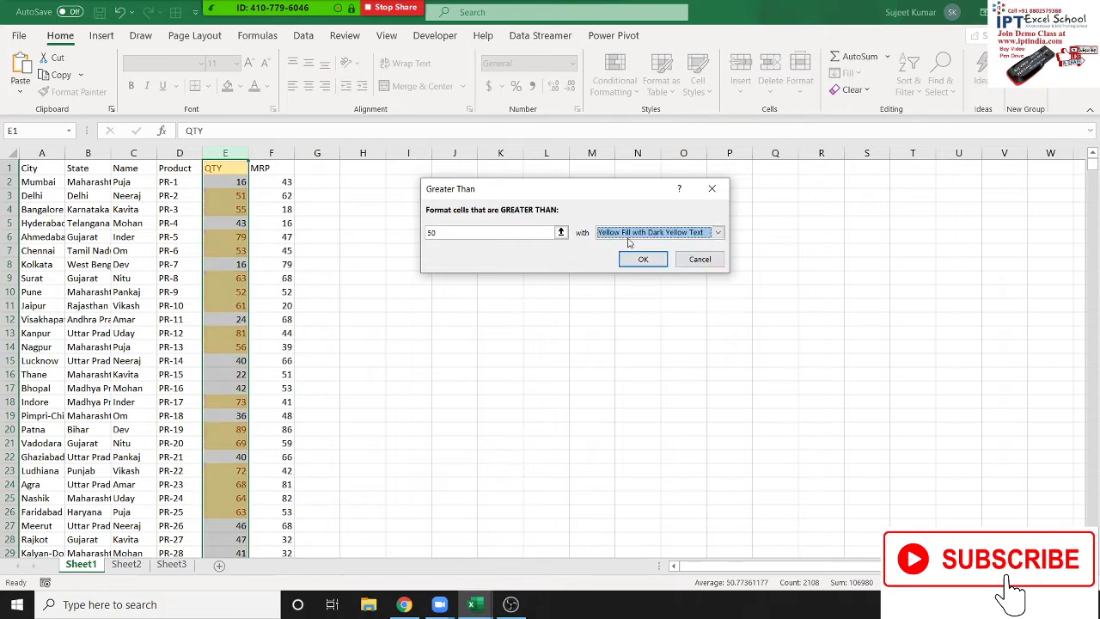
pyautogui.click(630, 235)
pyautogui.click(629, 265)
pyautogui.click(626, 233)
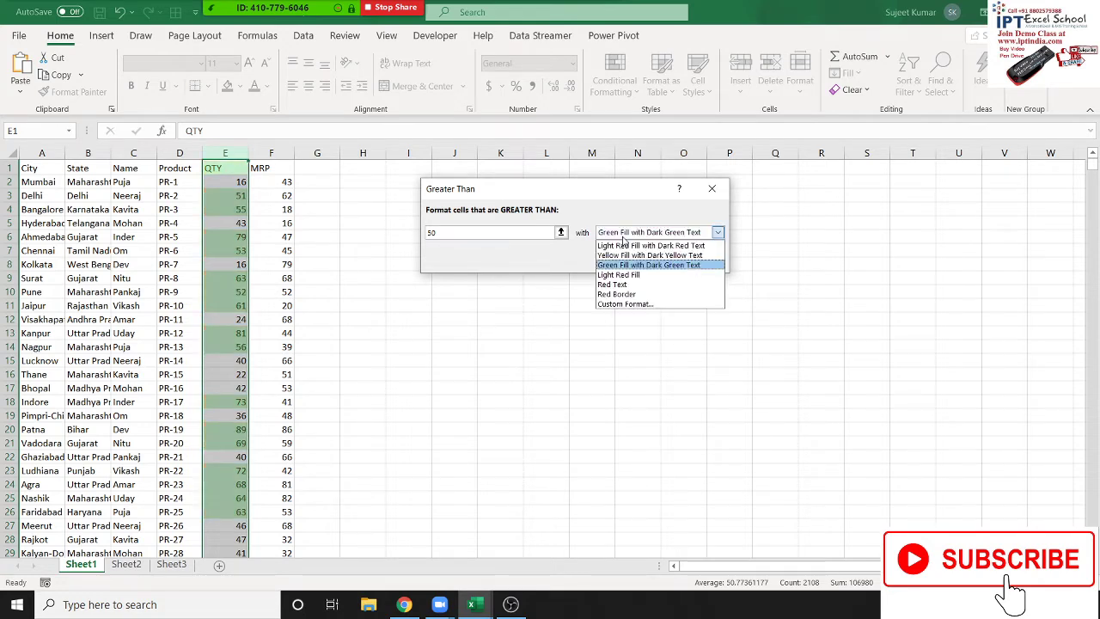
pyautogui.click(622, 275)
pyautogui.click(619, 234)
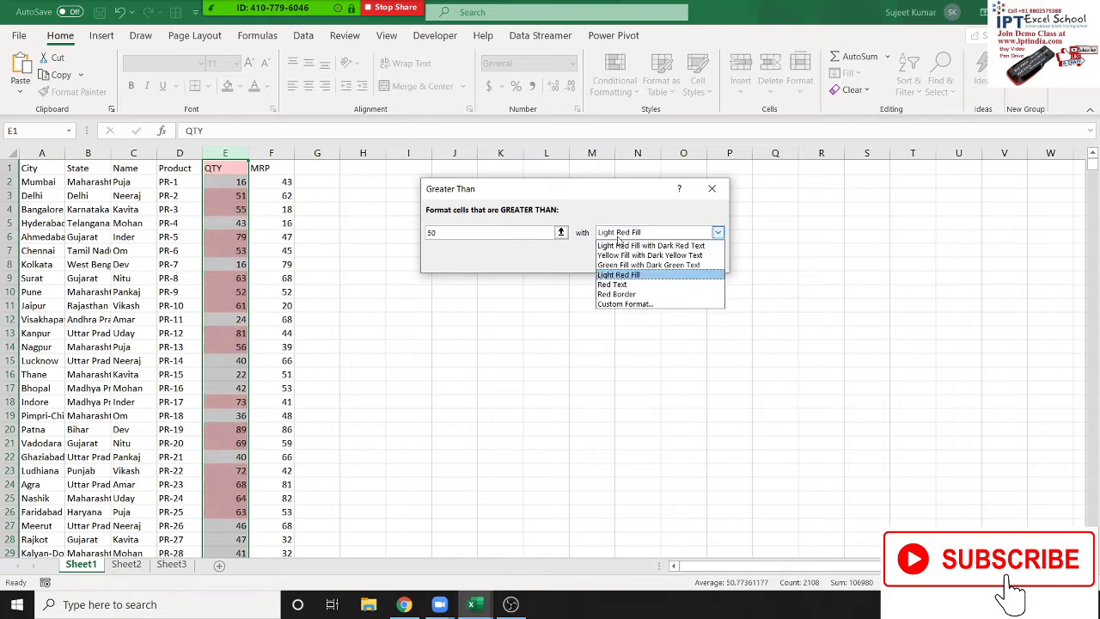
pyautogui.click(619, 286)
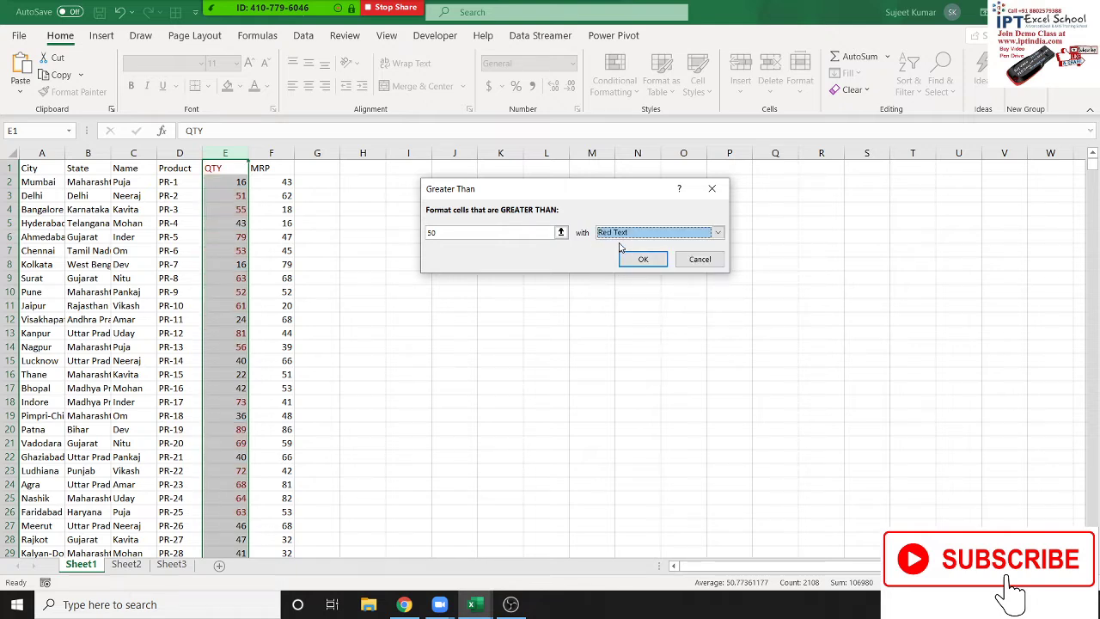
pyautogui.click(622, 234)
pyautogui.click(617, 295)
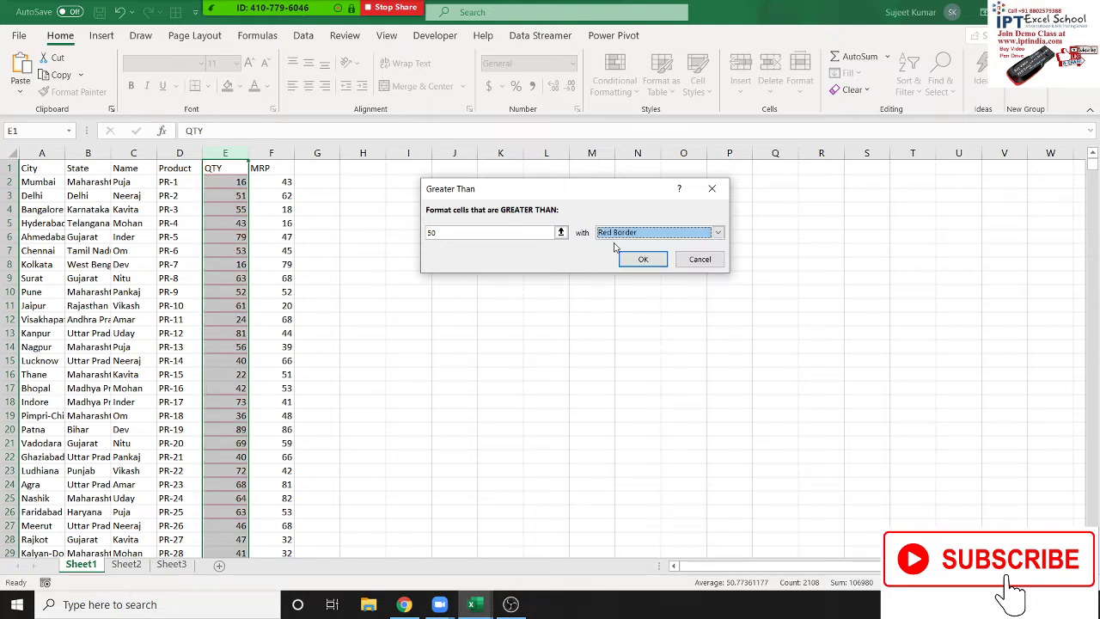
pyautogui.click(613, 233)
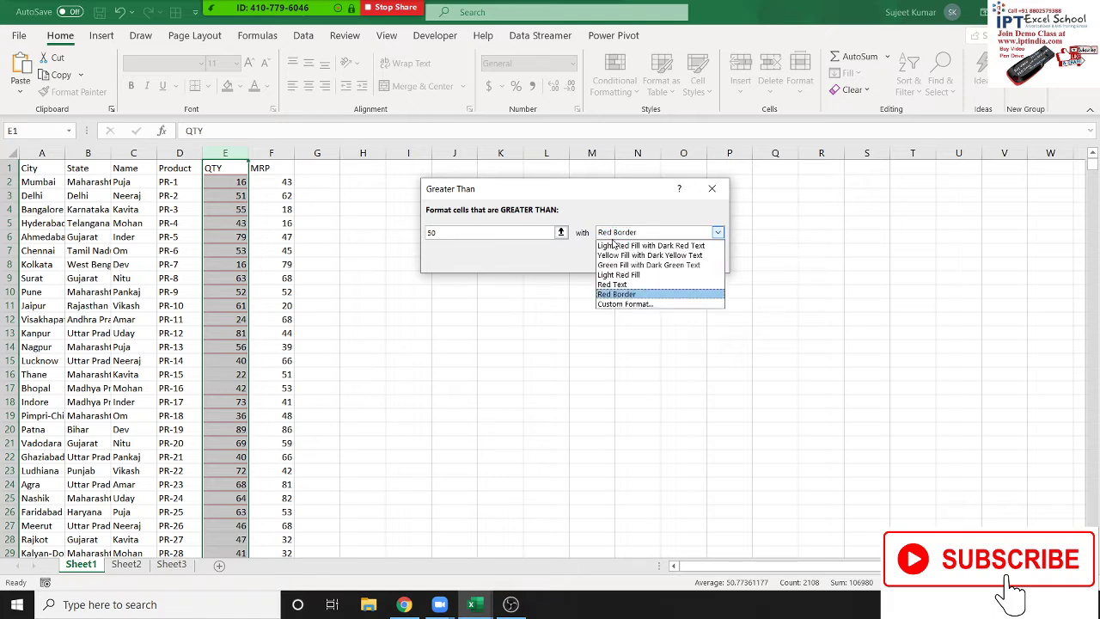
pyautogui.click(613, 246)
# Step: Cycle through the presets again, settling on Yellow Fill with Dark Yellow Text
pyautogui.click(613, 233)
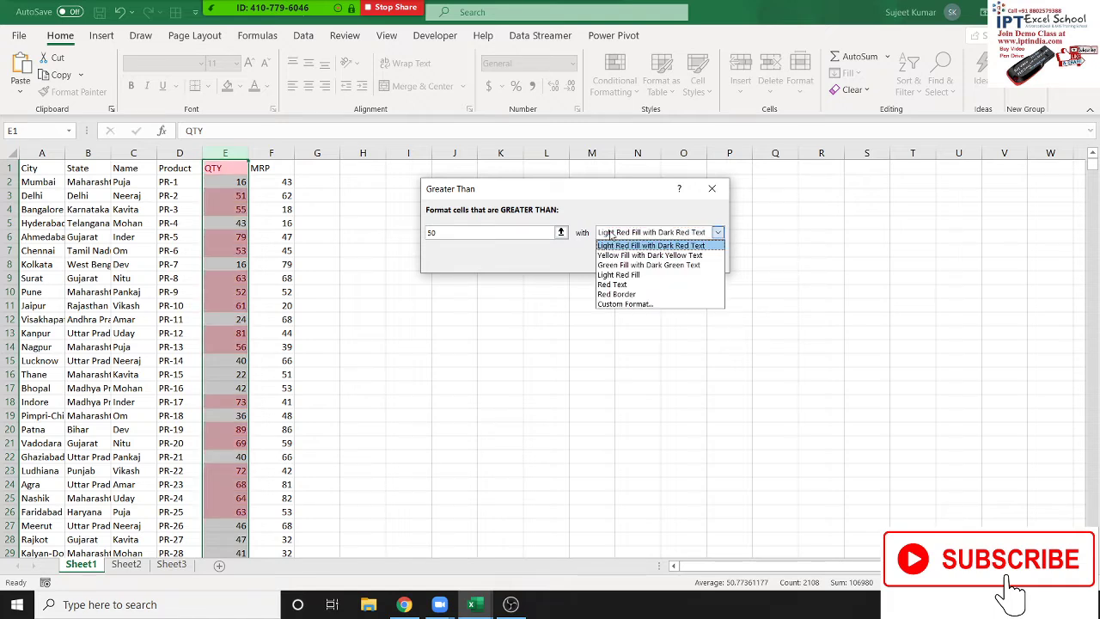
pyautogui.click(612, 255)
pyautogui.click(613, 234)
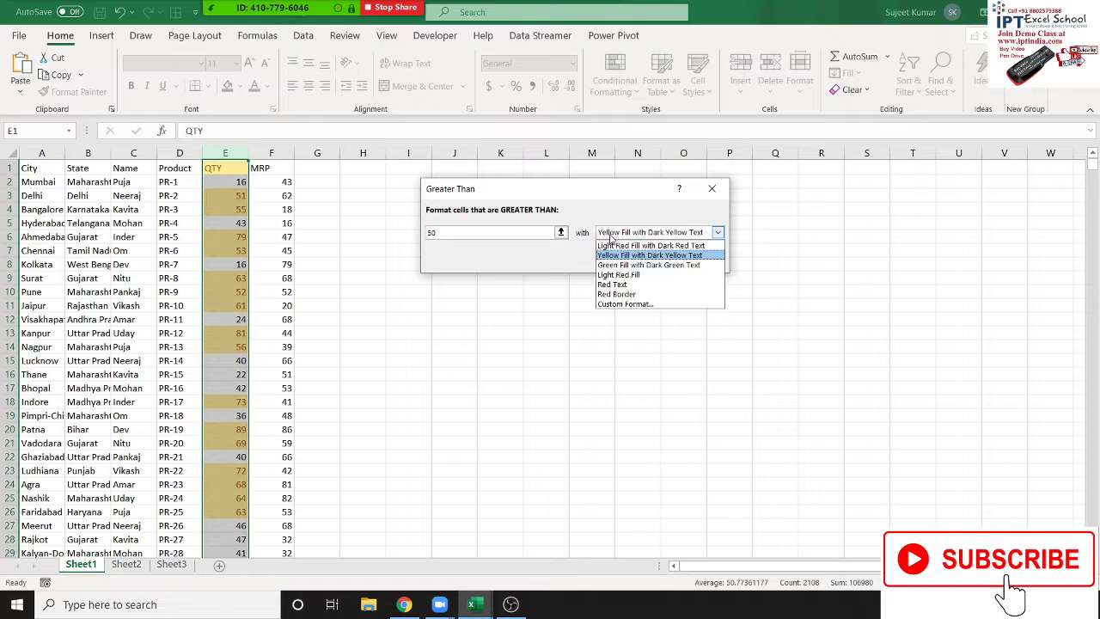
pyautogui.click(612, 264)
pyautogui.click(613, 234)
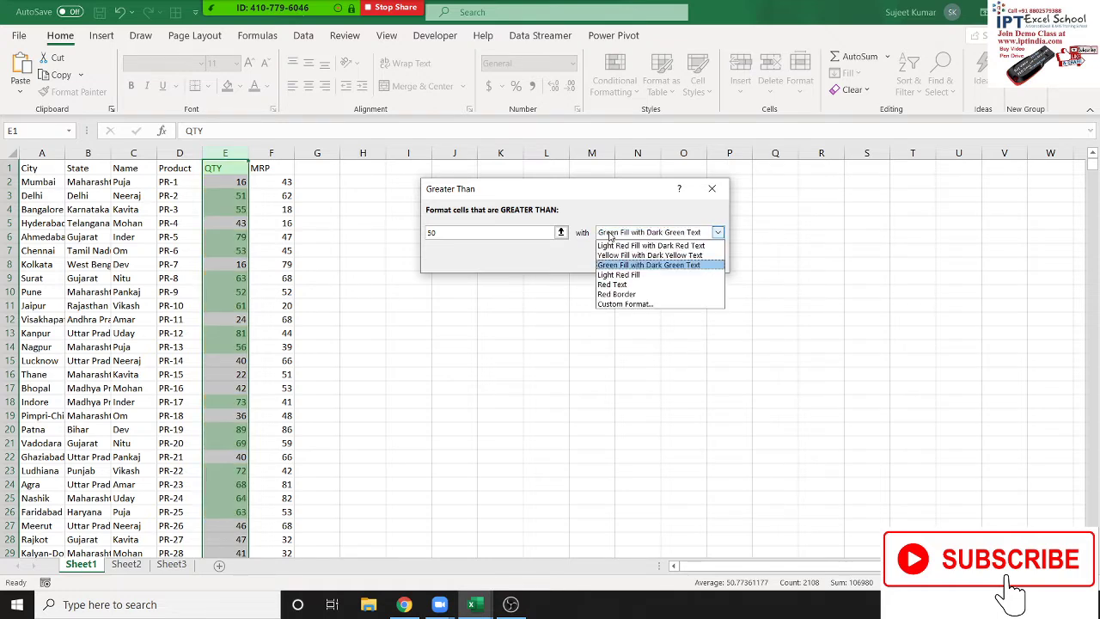
pyautogui.click(618, 275)
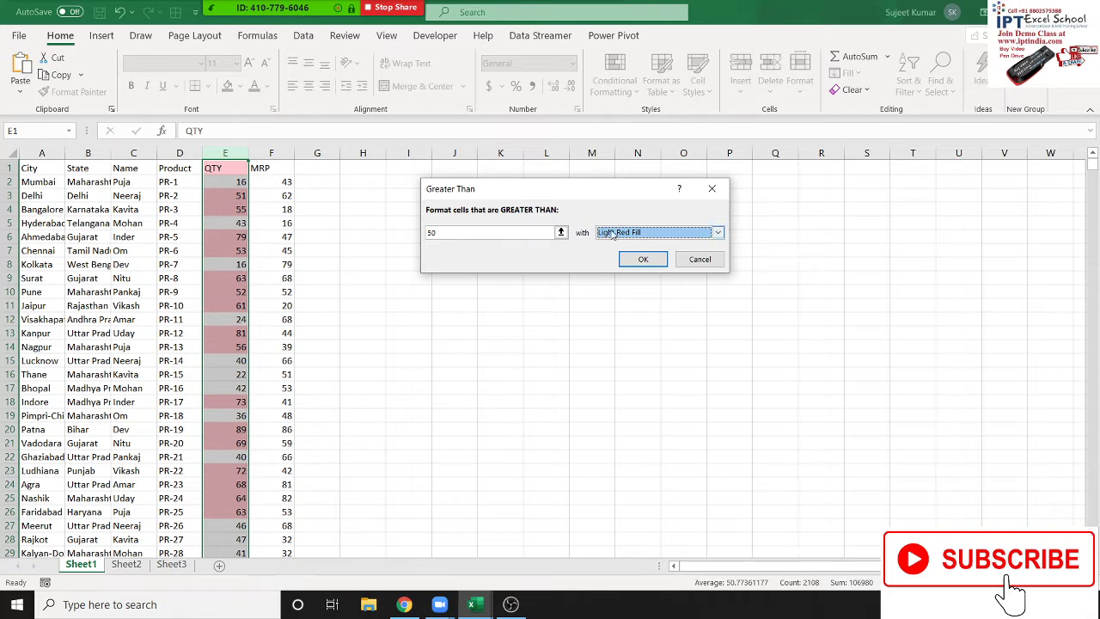
pyautogui.click(613, 232)
pyautogui.click(612, 285)
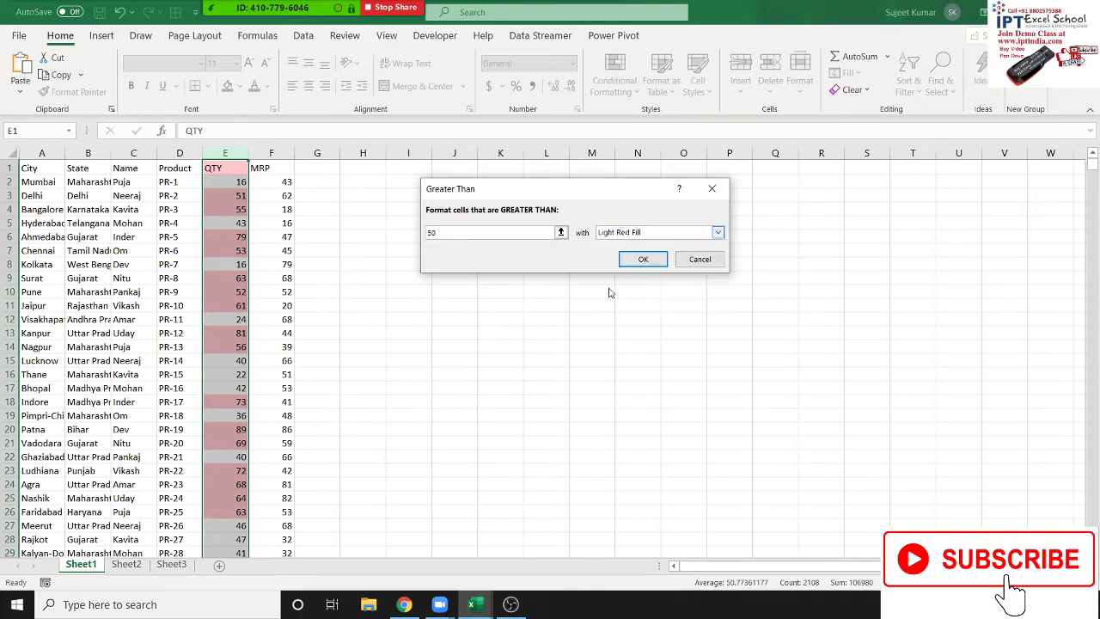
pyautogui.click(615, 233)
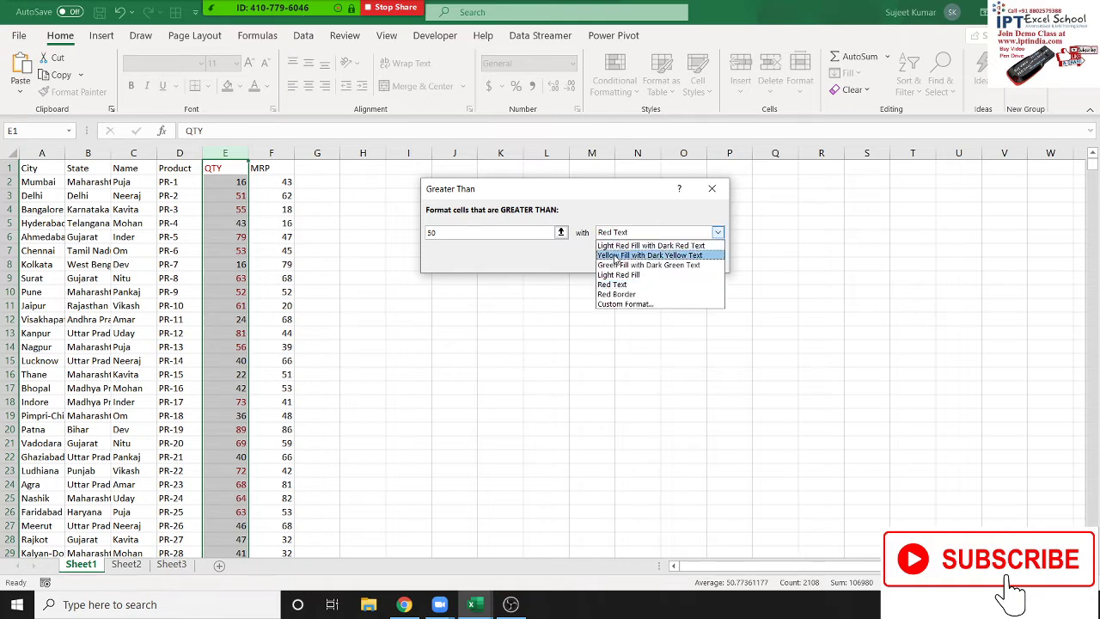
pyautogui.click(615, 257)
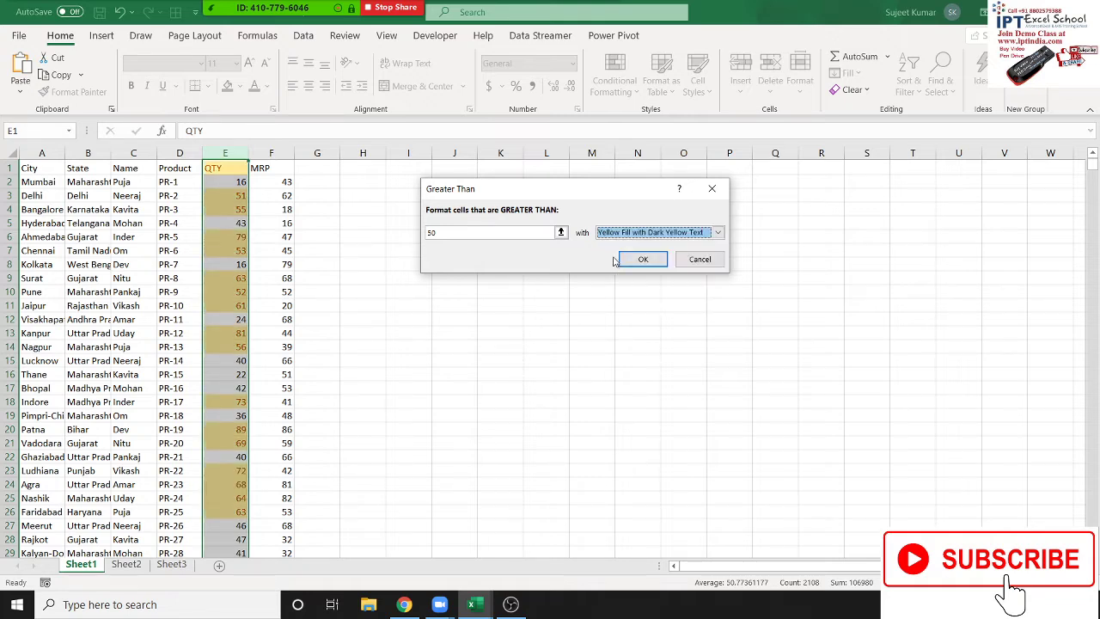
pyautogui.click(618, 238)
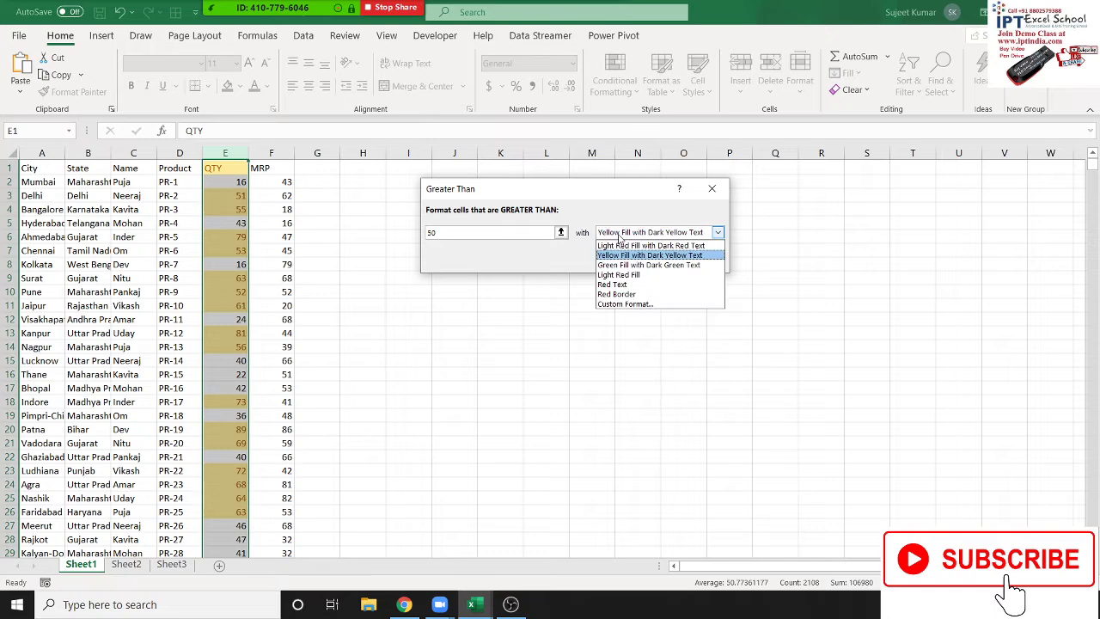
# Step: Apply the greater-than-50 QTY rule with a custom light green fill
pyautogui.click(625, 305)
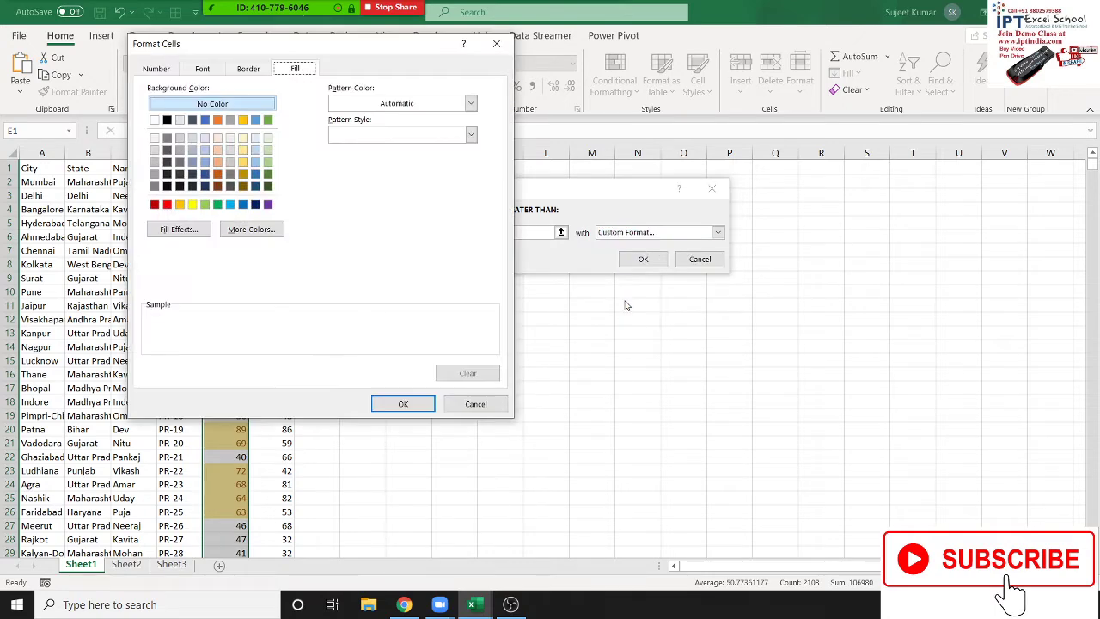
pyautogui.moveTo(367, 47)
pyautogui.mouseDown()
pyautogui.moveTo(432, 89)
pyautogui.moveTo(629, 114)
pyautogui.mouseUp()
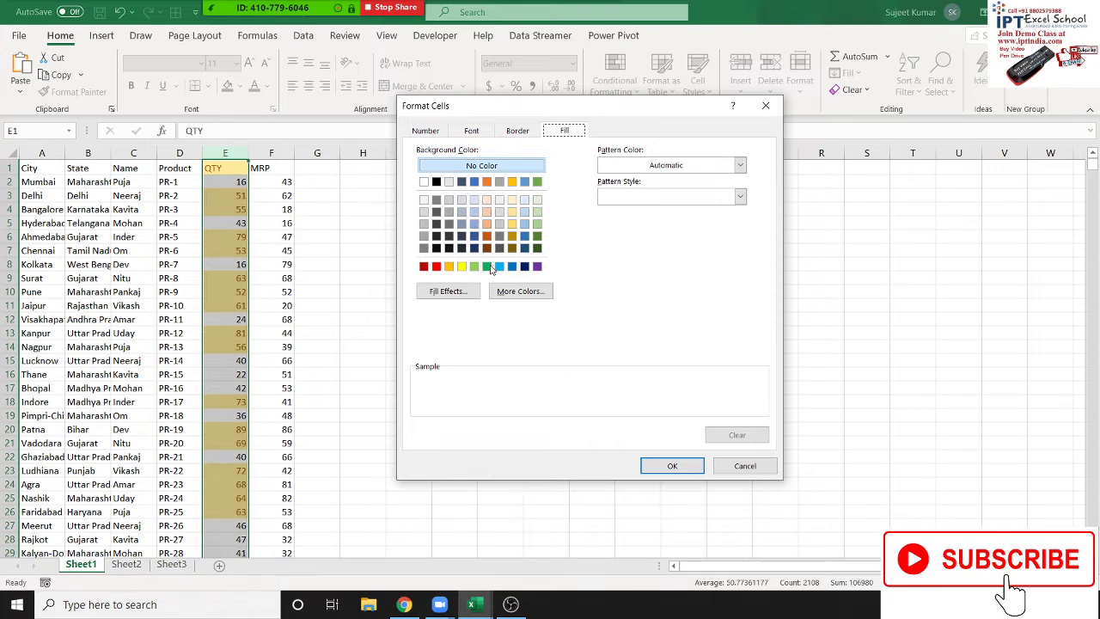
pyautogui.click(474, 267)
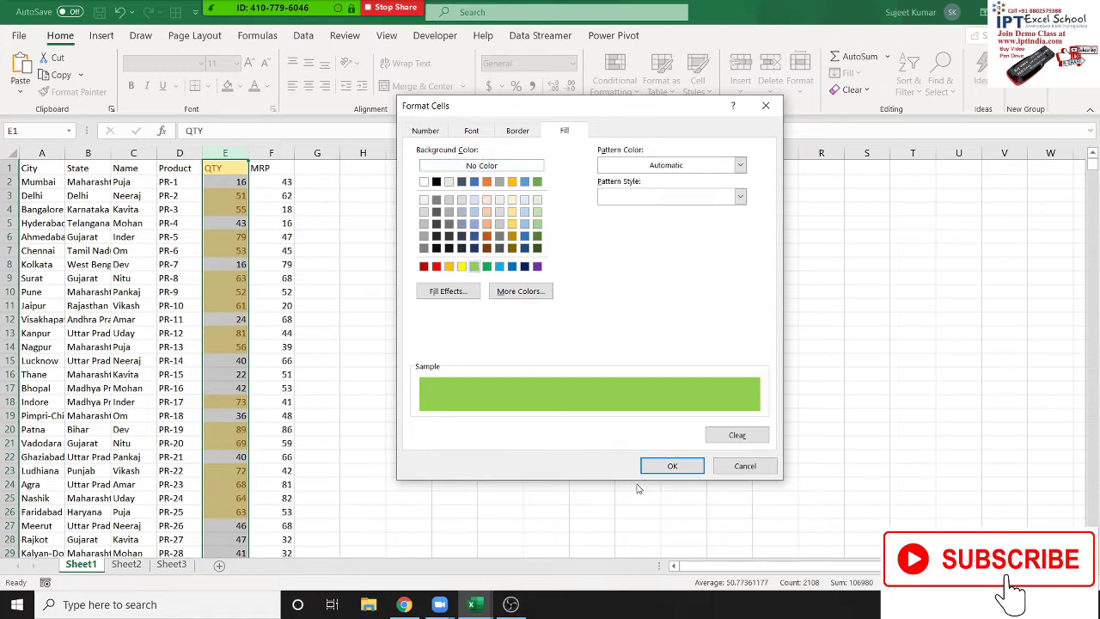
pyautogui.click(671, 465)
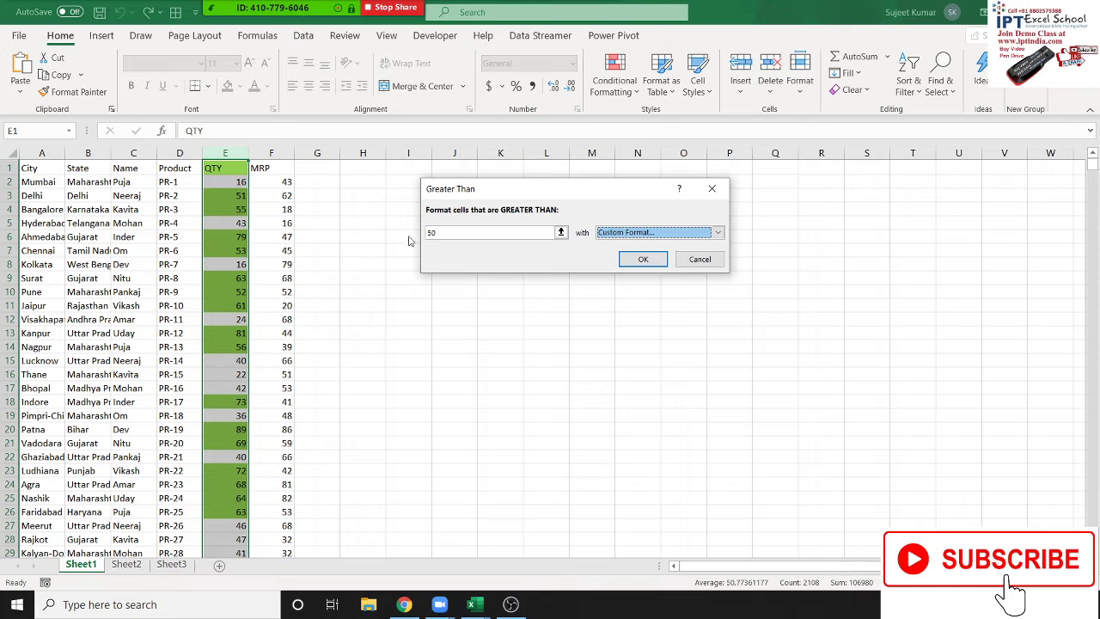
pyautogui.click(628, 267)
# Step: Change the quantity in E7 to 35
pyautogui.click(266, 320)
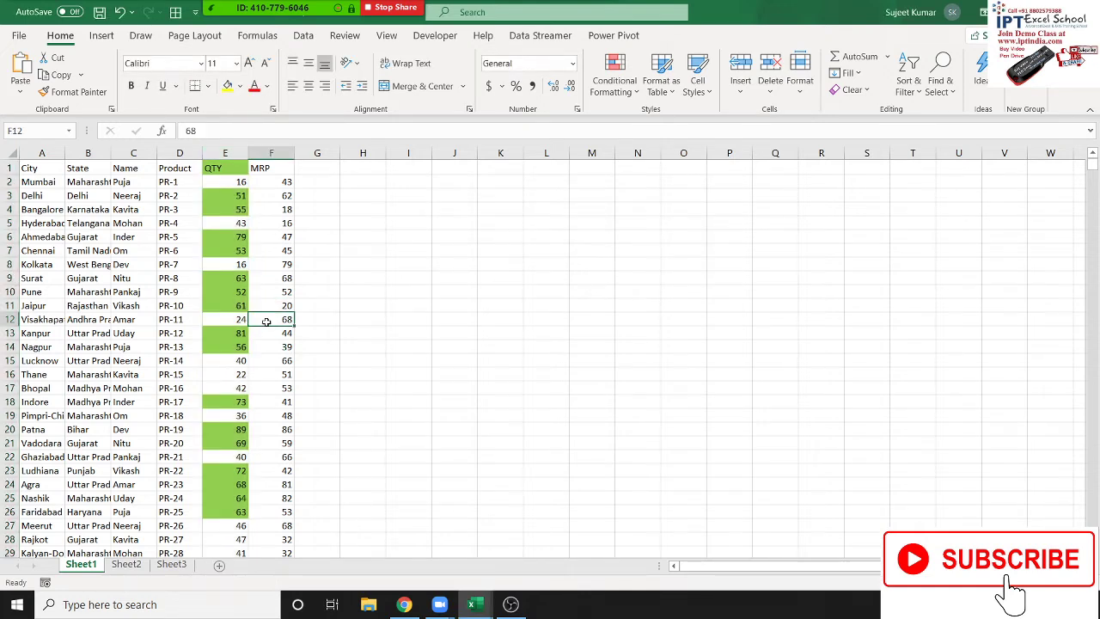
pyautogui.click(240, 251)
pyautogui.write('35')
pyautogui.press('Return')
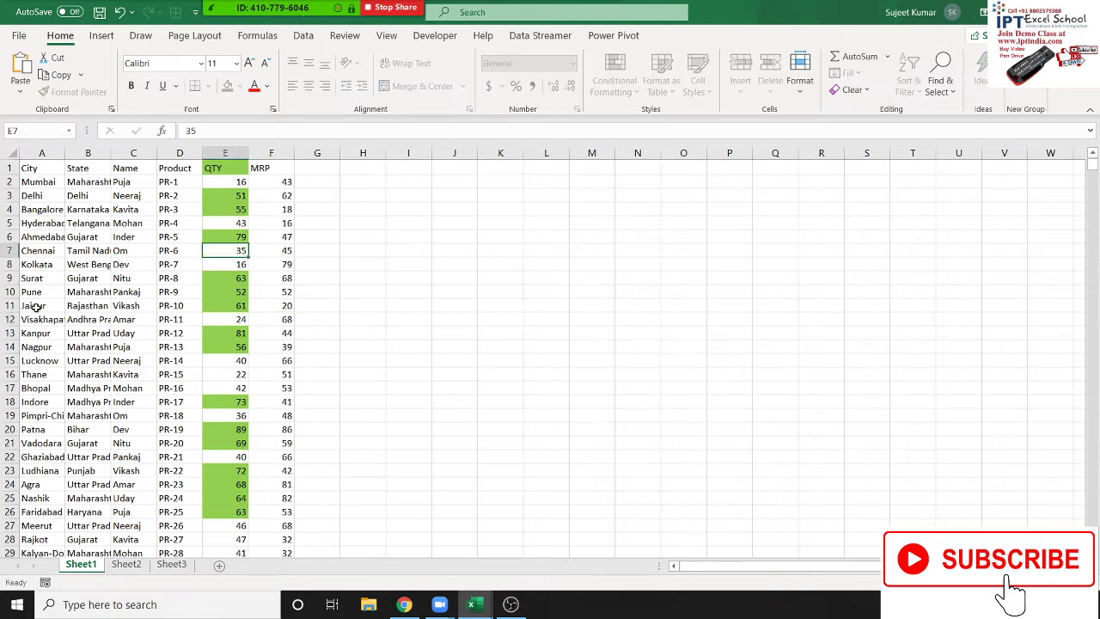
pyautogui.click(216, 251)
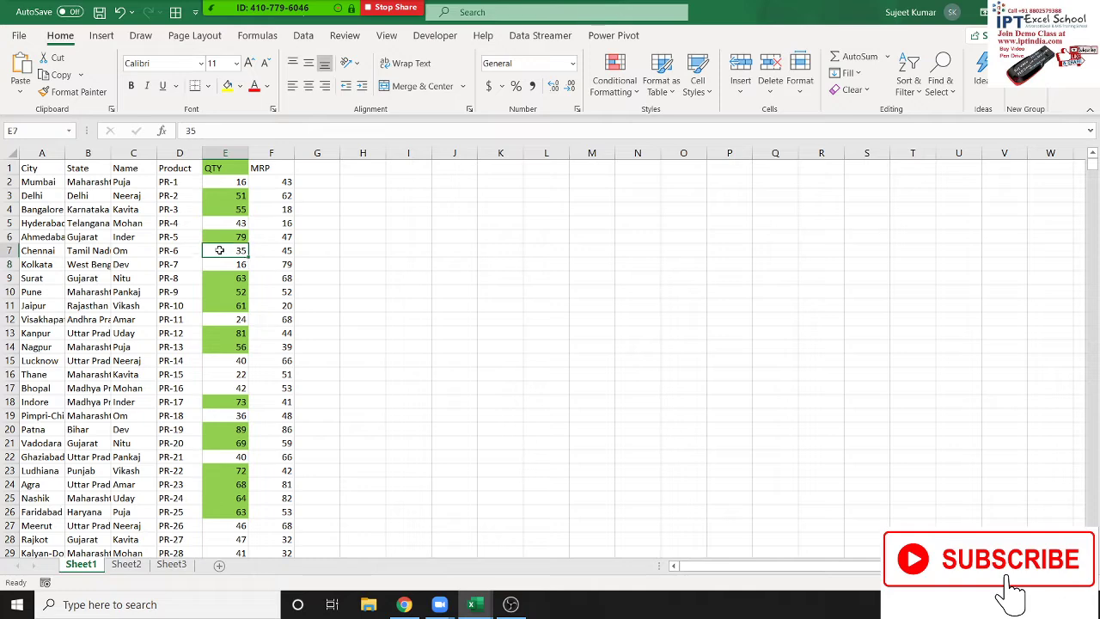
# Step: Change E28 to 74, then select the quantities E2:E24
pyautogui.click(223, 538)
pyautogui.write('74')
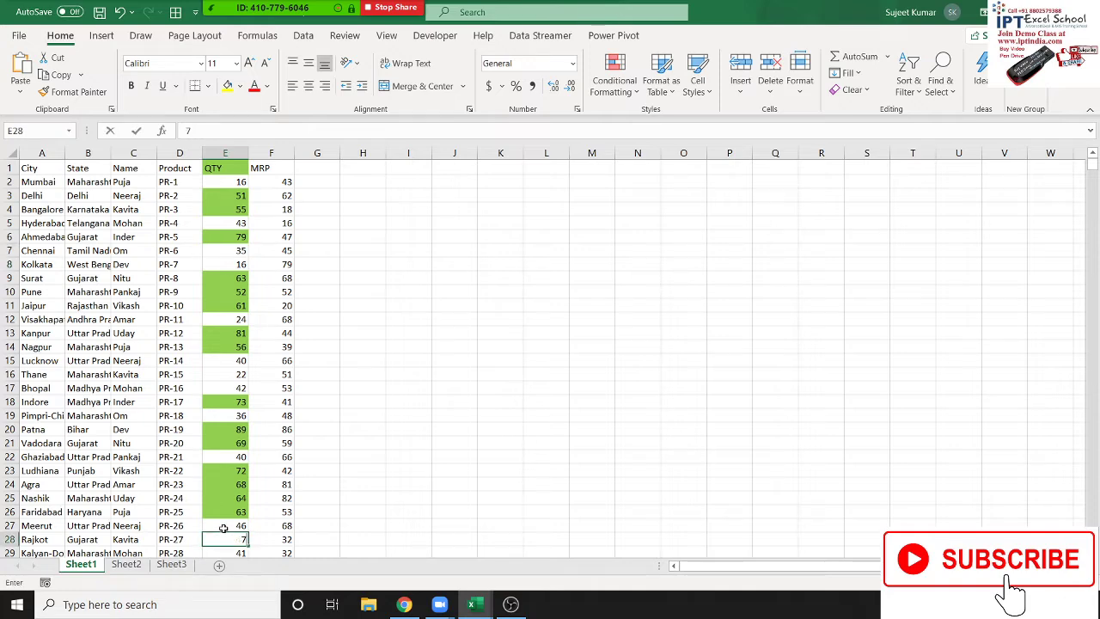
pyautogui.press('Return')
pyautogui.click(224, 525)
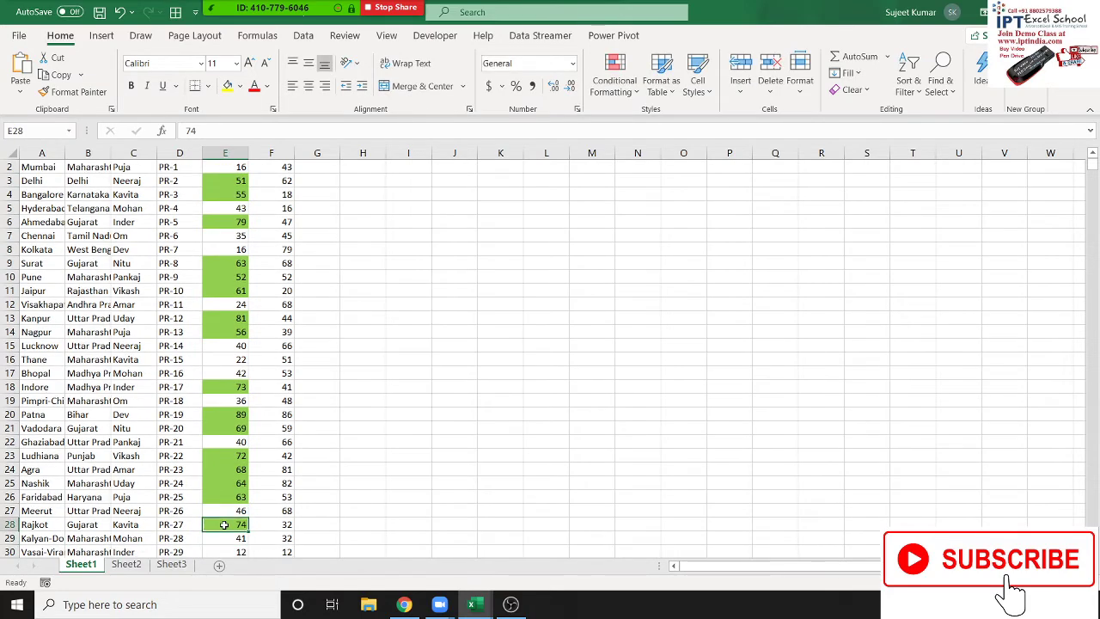
pyautogui.scroll(1, 223, 522)
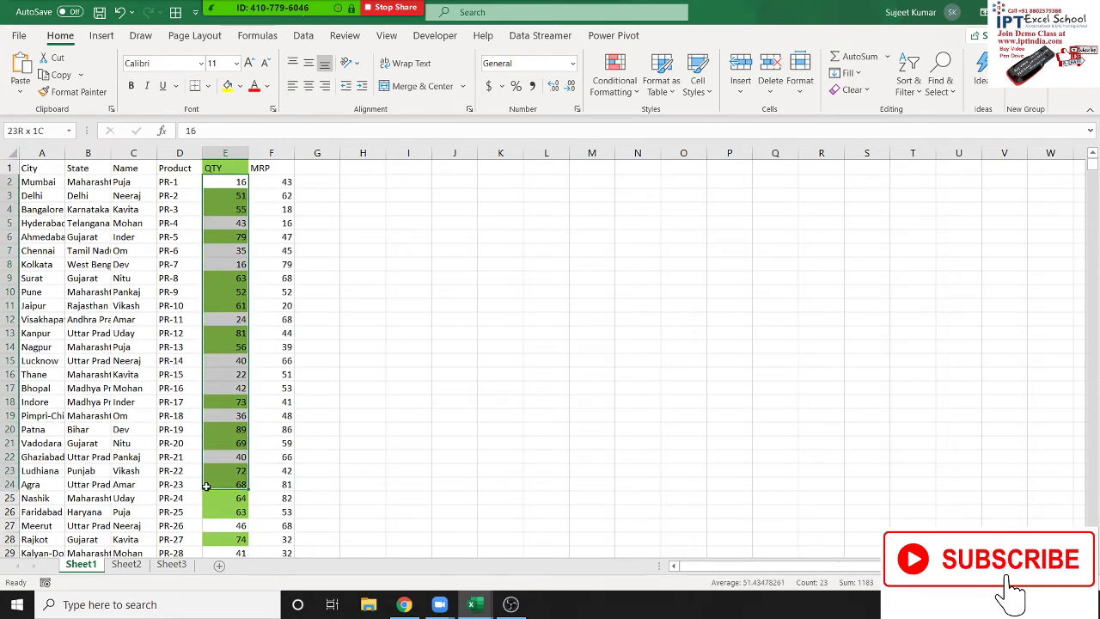
pyautogui.moveTo(229, 185); pyautogui.dragTo(225, 486)
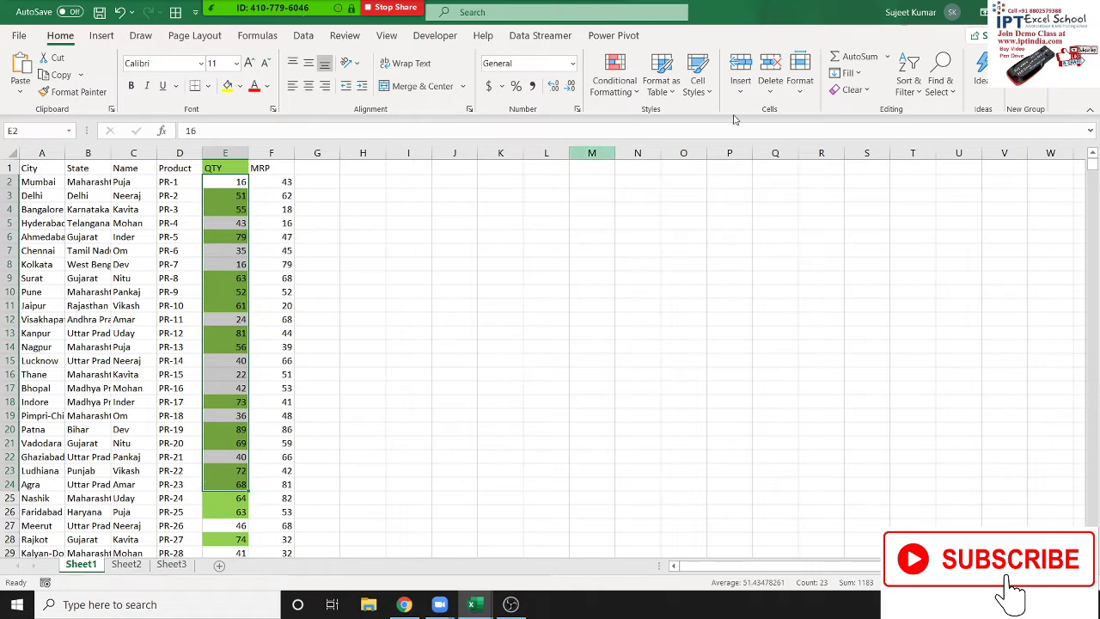
pyautogui.click(612, 86)
pyautogui.moveTo(662, 121)
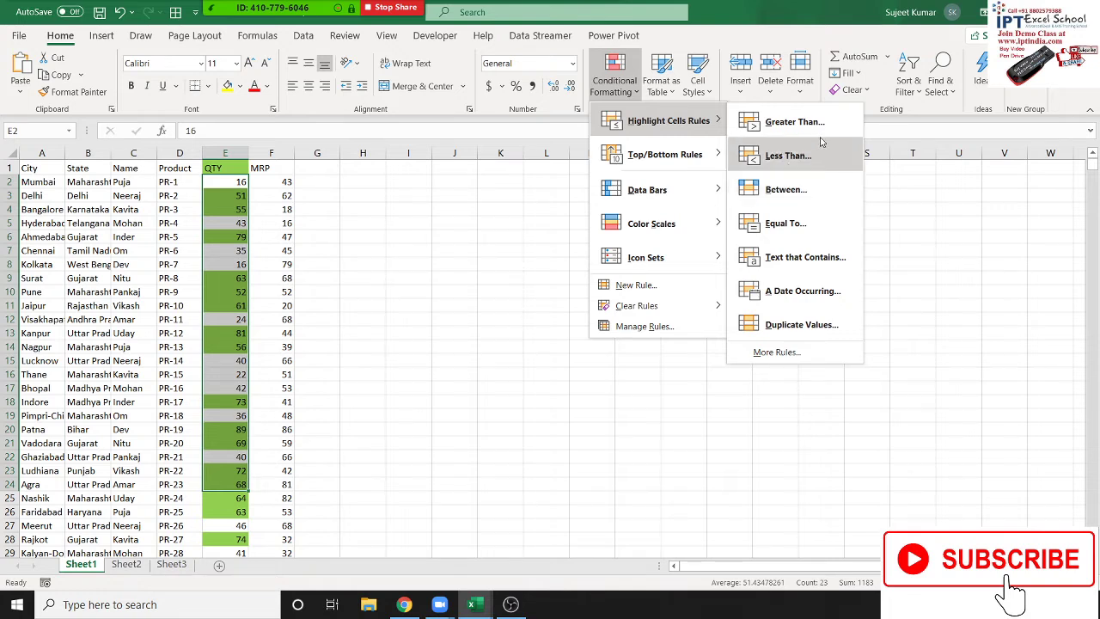
pyautogui.press('Escape')
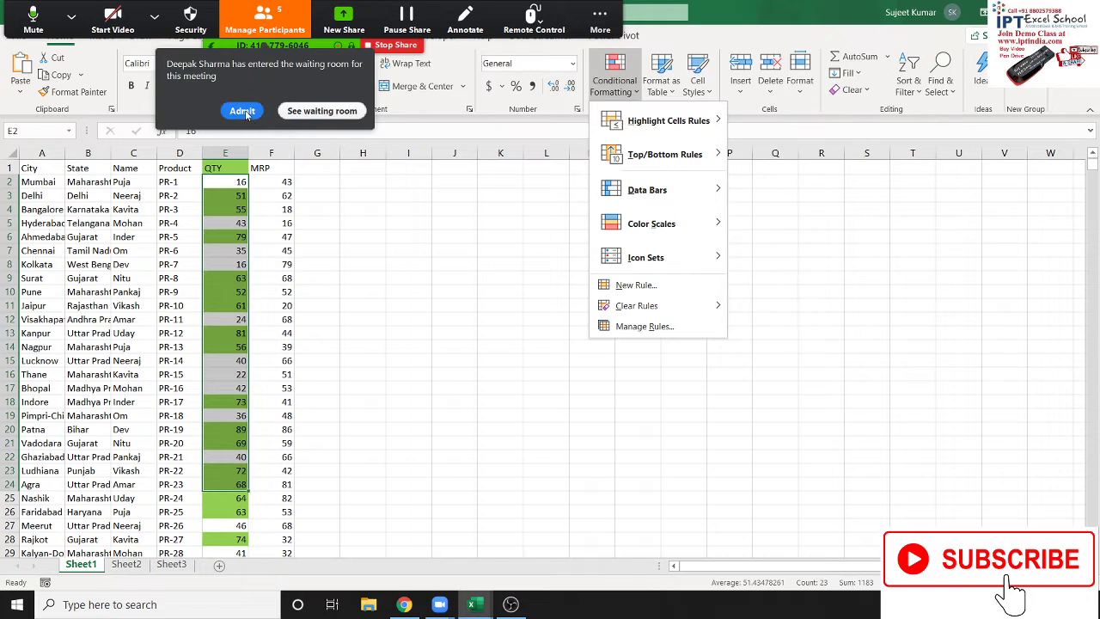
pyautogui.press('Escape')
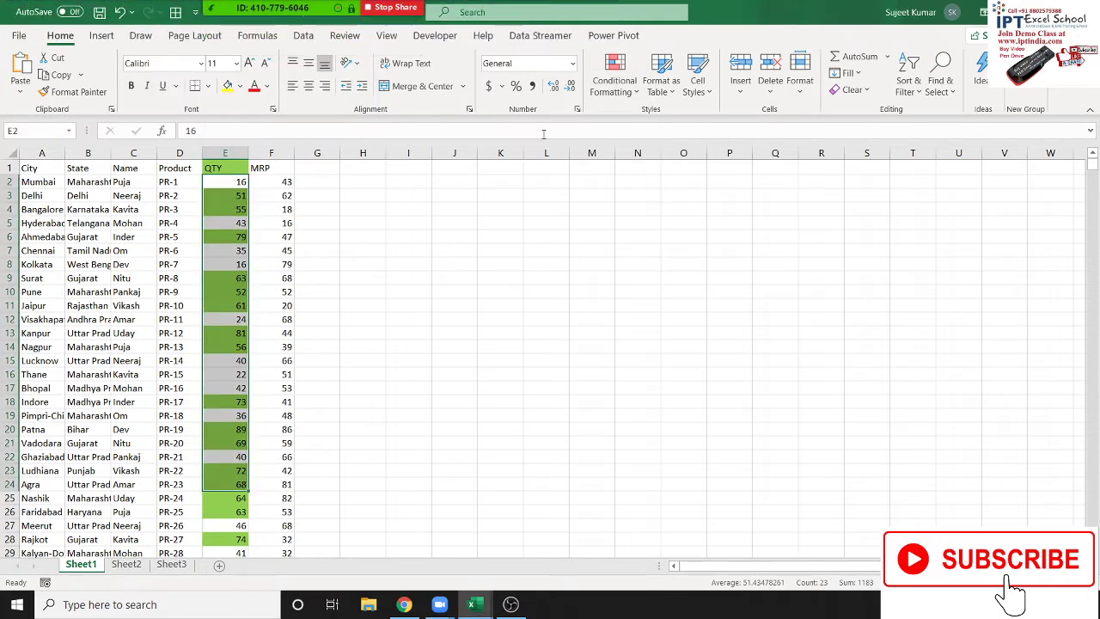
pyautogui.click(614, 77)
# Step: Add a Date header in G1 and fill consecutive dates down from 1-May
pyautogui.click(303, 168)
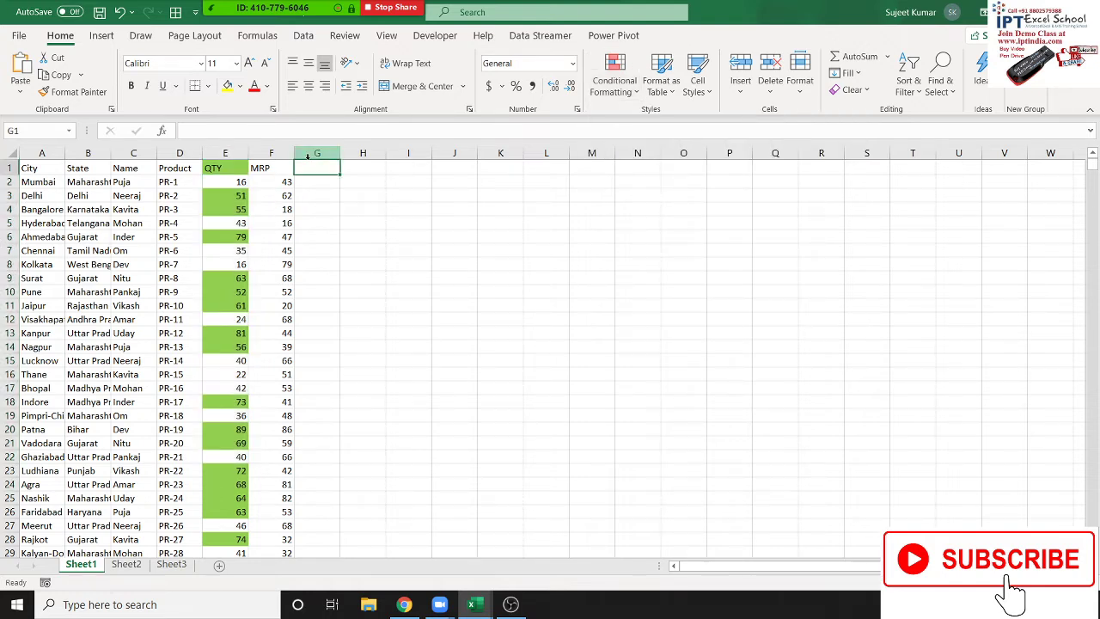
pyautogui.write('Date')
pyautogui.press('Return')
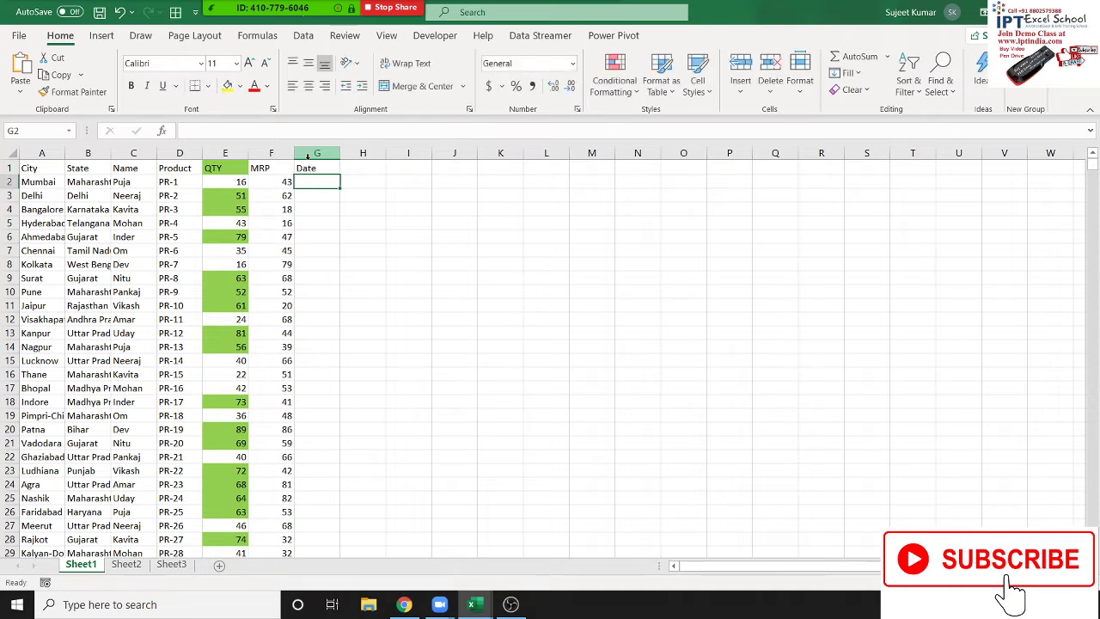
pyautogui.write('1-May')
pyautogui.press('Return')
pyautogui.click(322, 182)
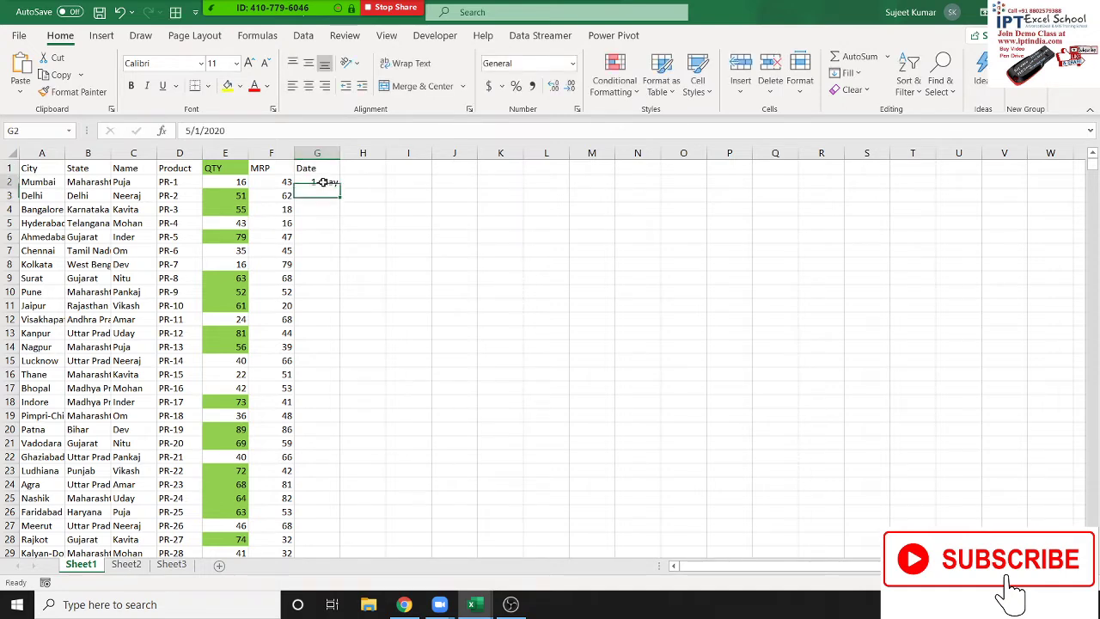
pyautogui.doubleClick(341, 188)
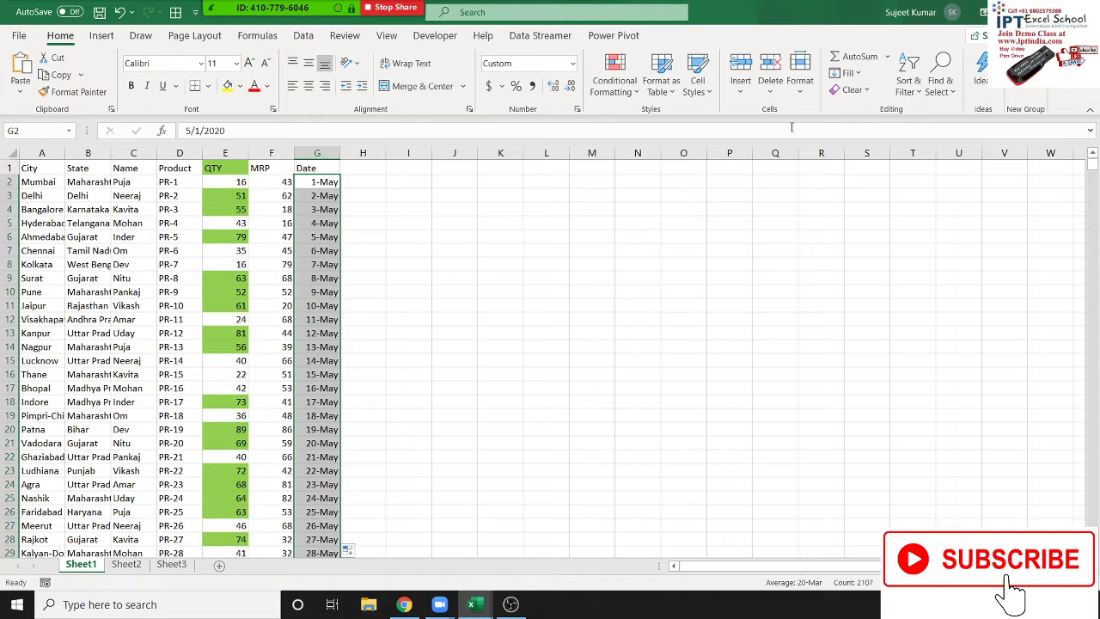
# Step: Preview a Greater Than 15-may rule on the dates, closing it unapplied
pyautogui.click(635, 93)
pyautogui.moveTo(661, 120)
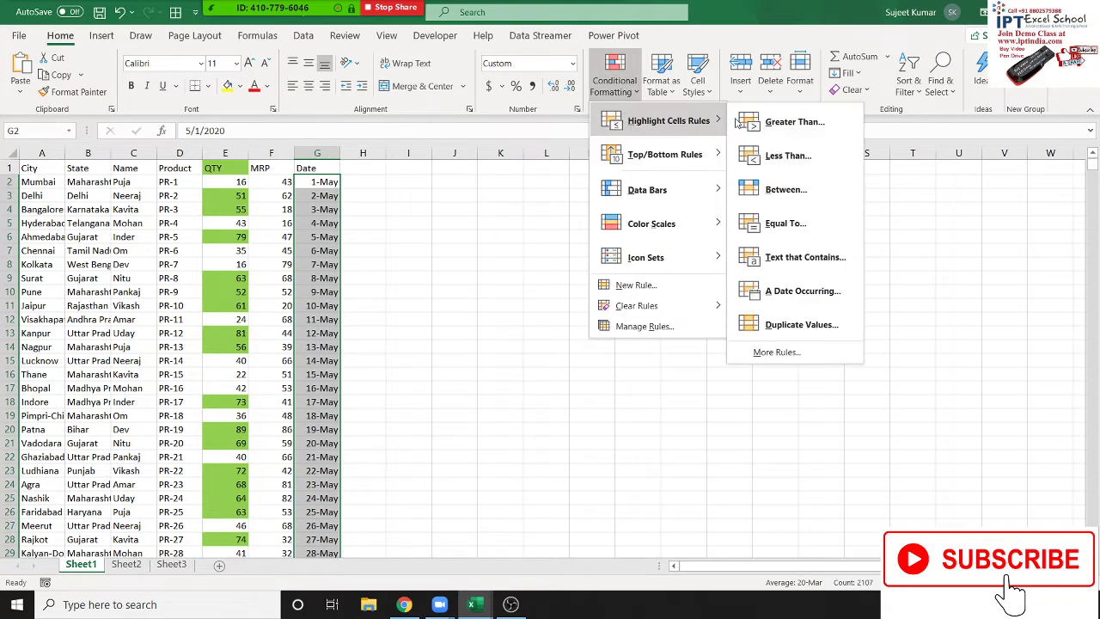
pyautogui.click(792, 122)
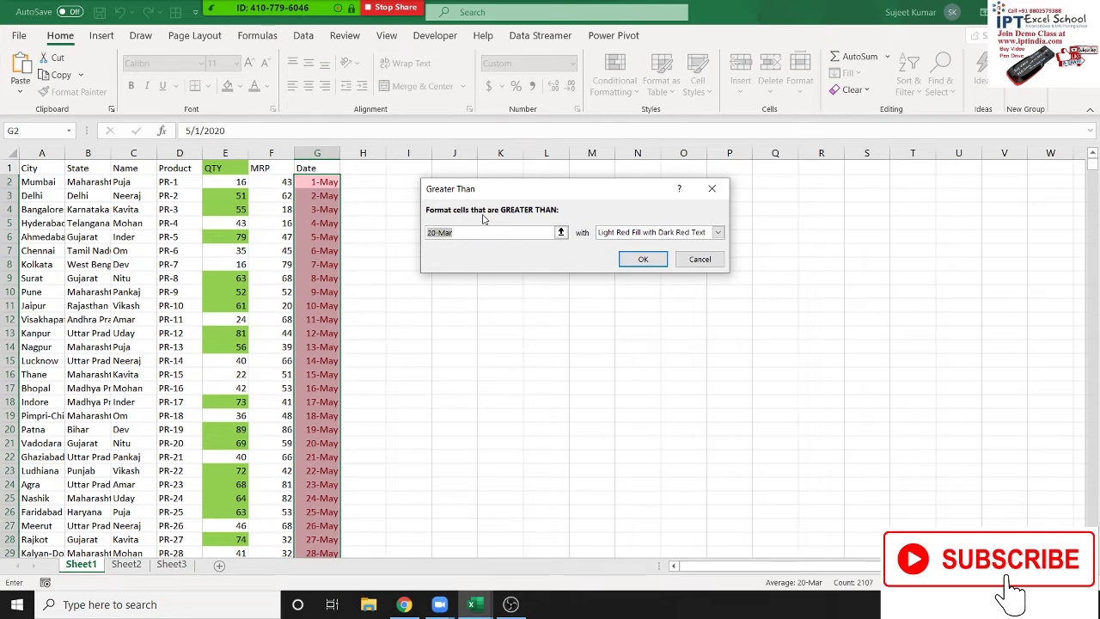
pyautogui.write('15-may')
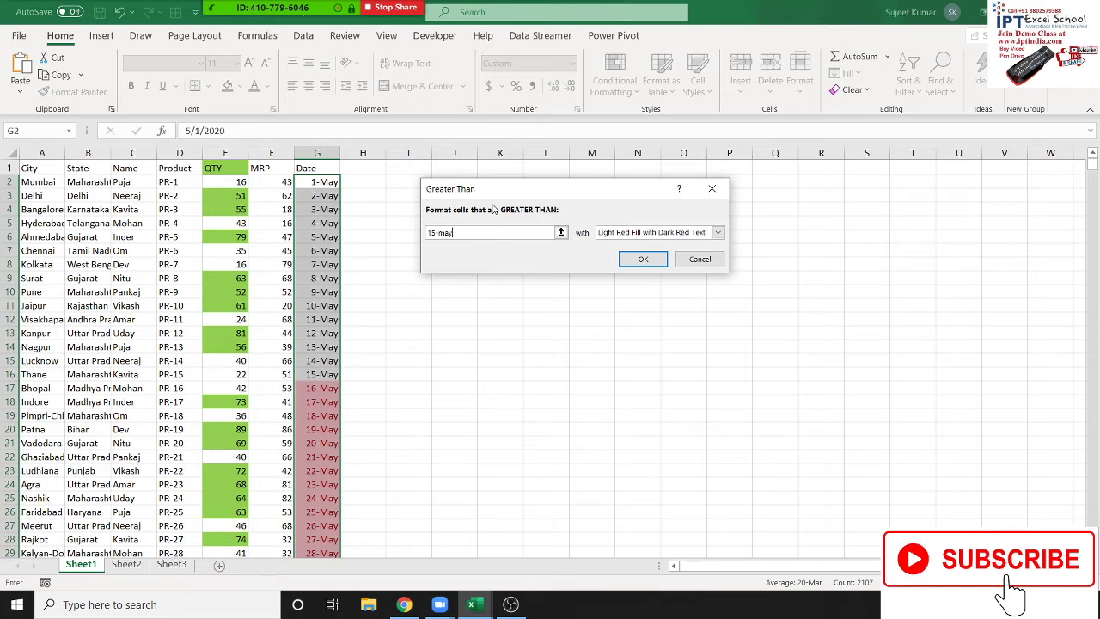
pyautogui.click(640, 233)
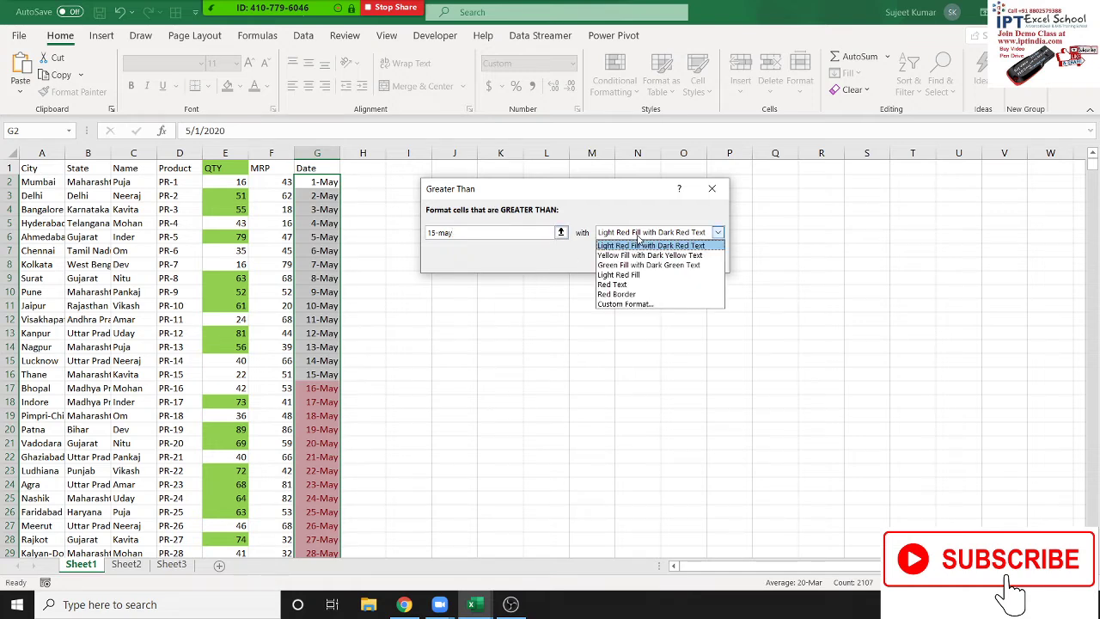
pyautogui.click(640, 246)
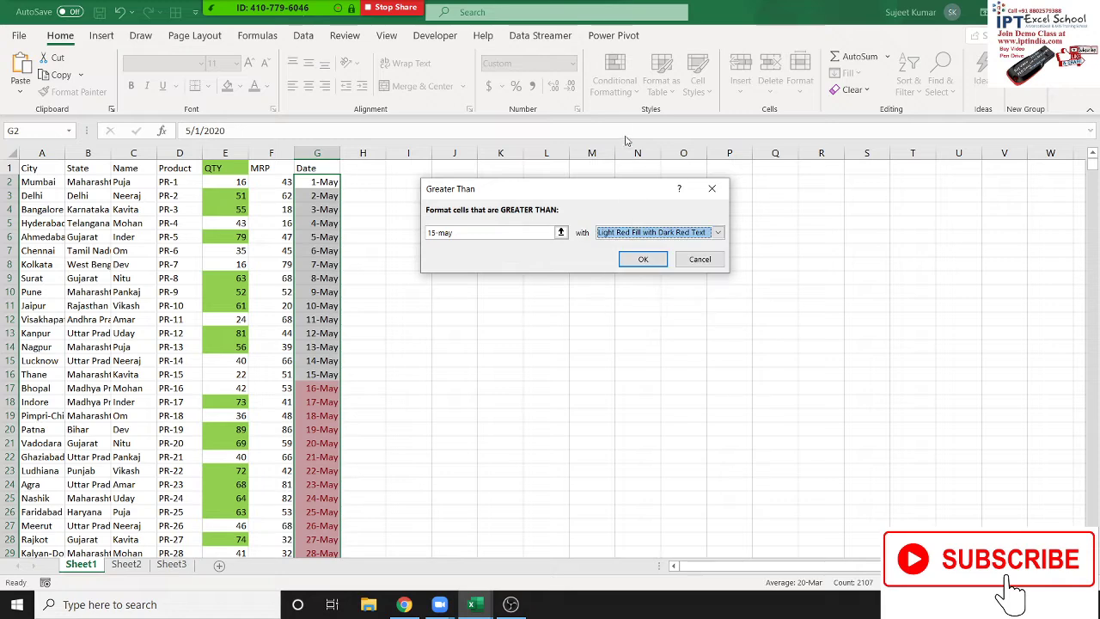
pyautogui.press('Return')
pyautogui.click(613, 95)
pyautogui.moveTo(662, 120)
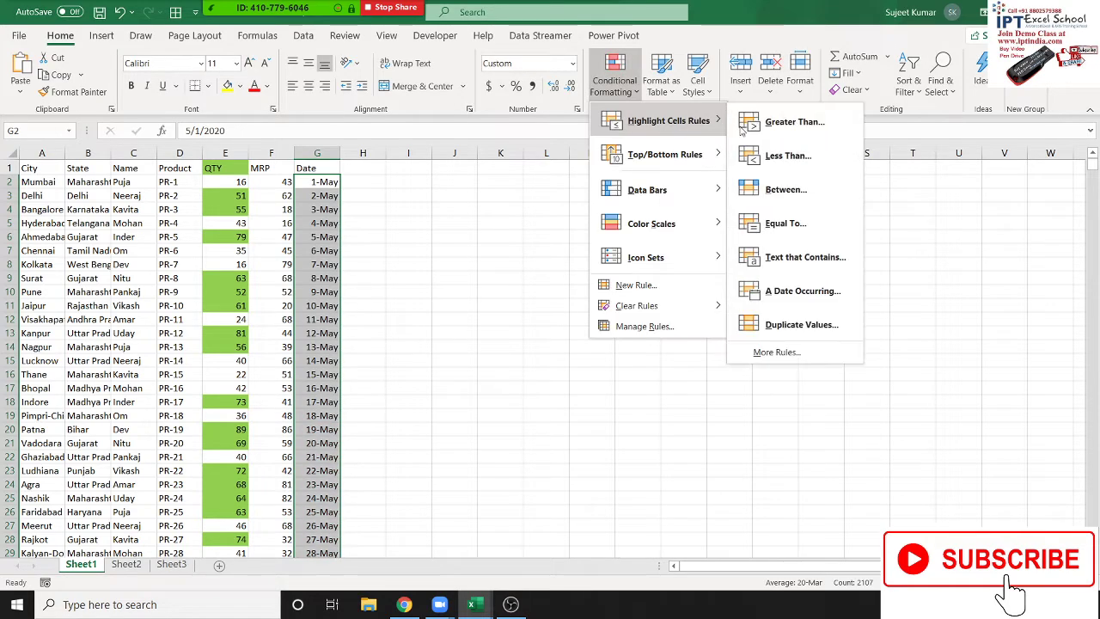
pyautogui.click(773, 155)
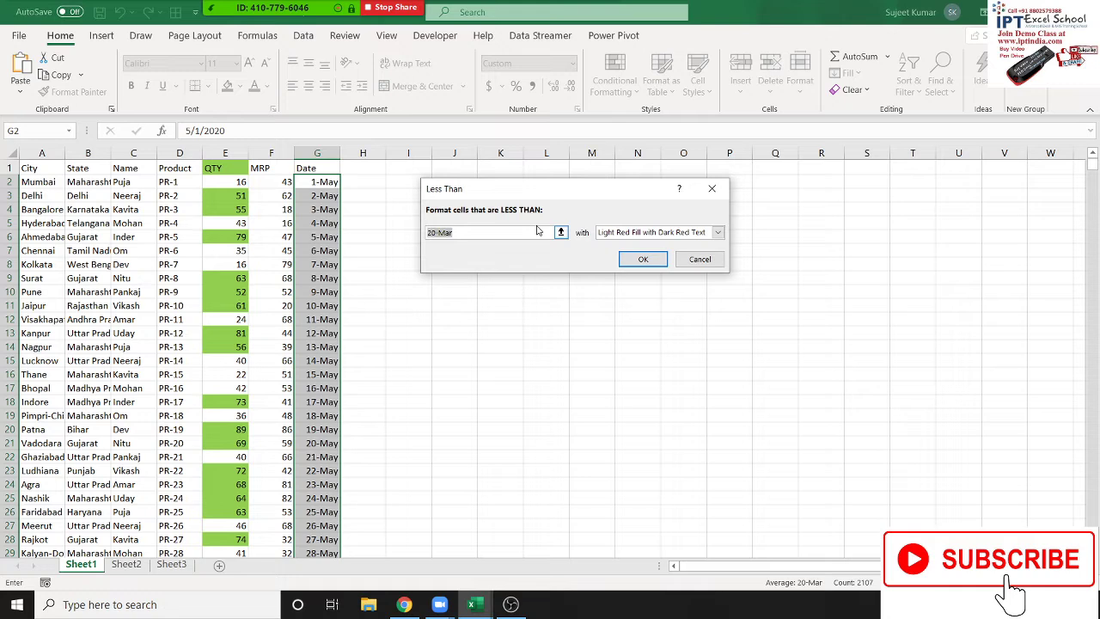
pyautogui.write('2')
pyautogui.write('0 ')
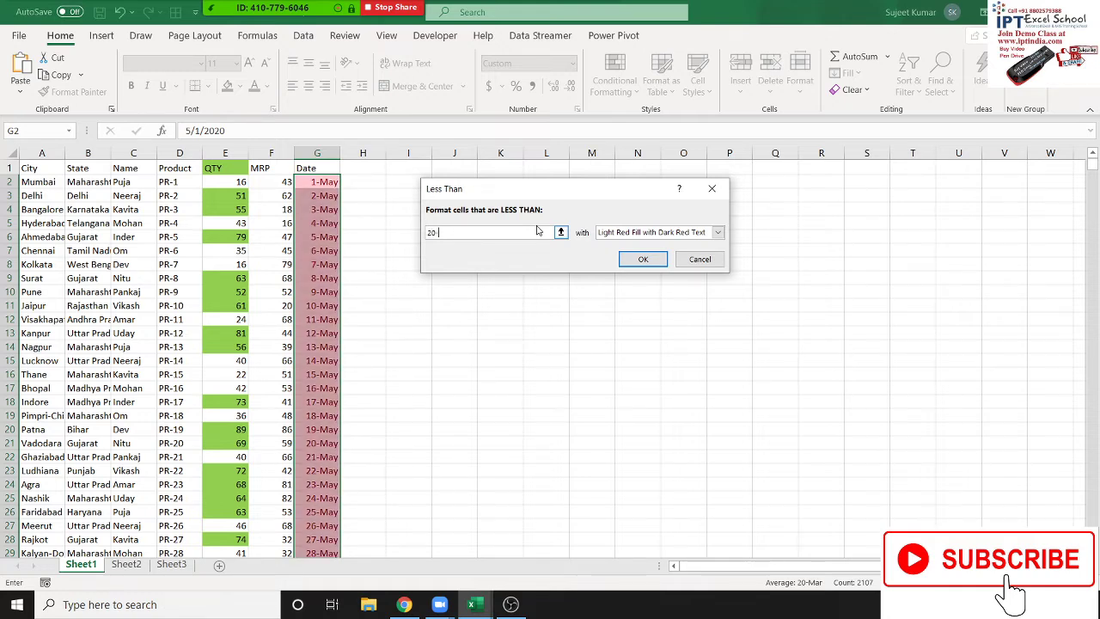
pyautogui.write('y')
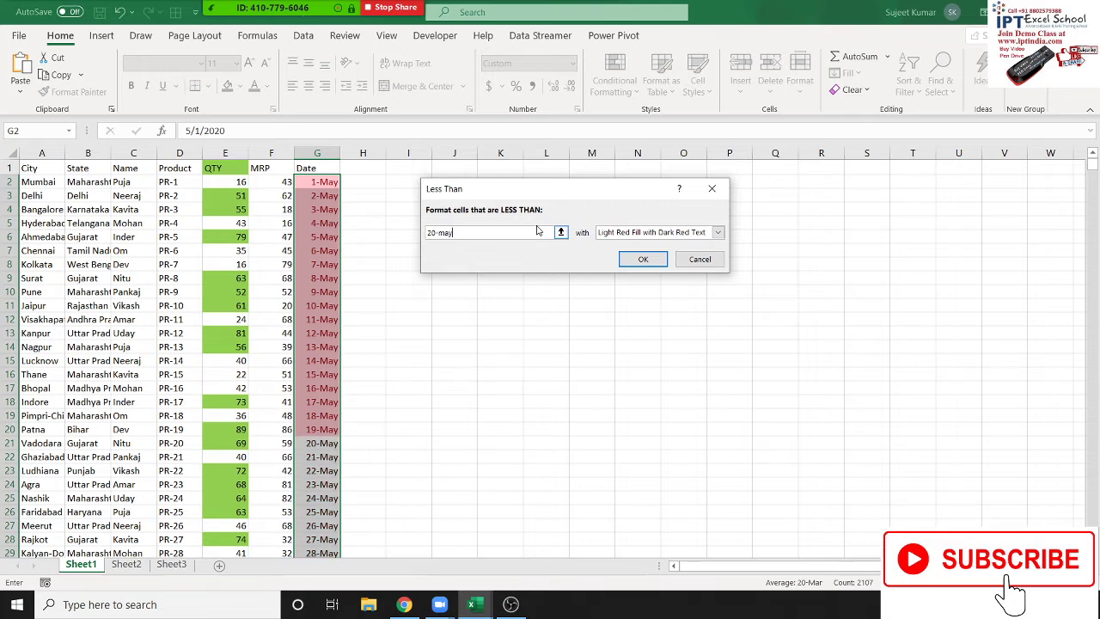
pyautogui.press('Escape')
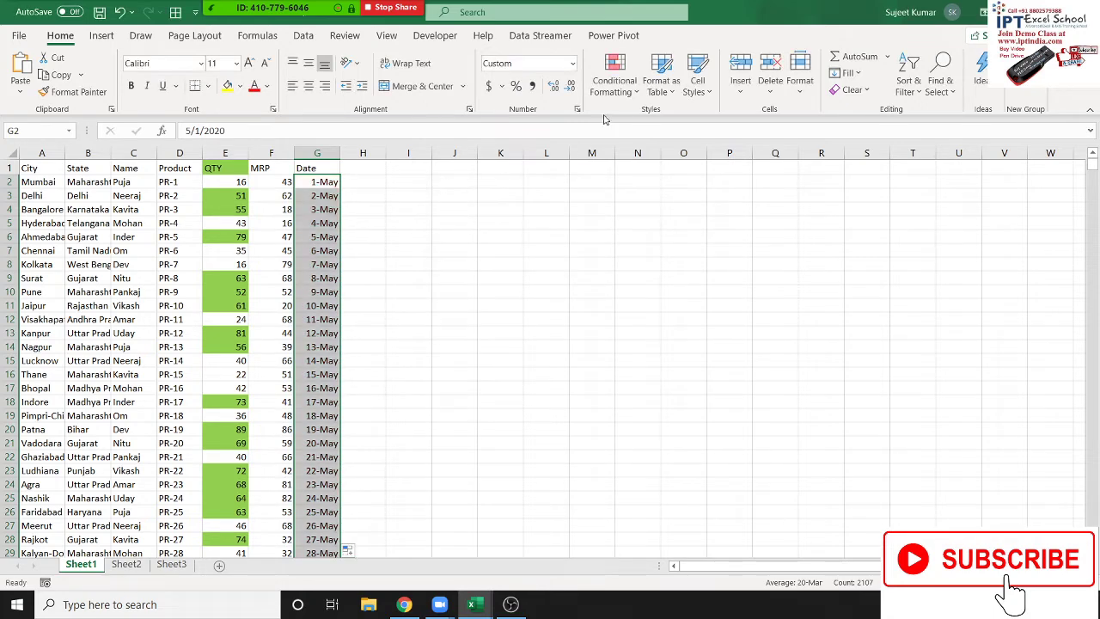
pyautogui.click(615, 81)
pyautogui.moveTo(661, 120)
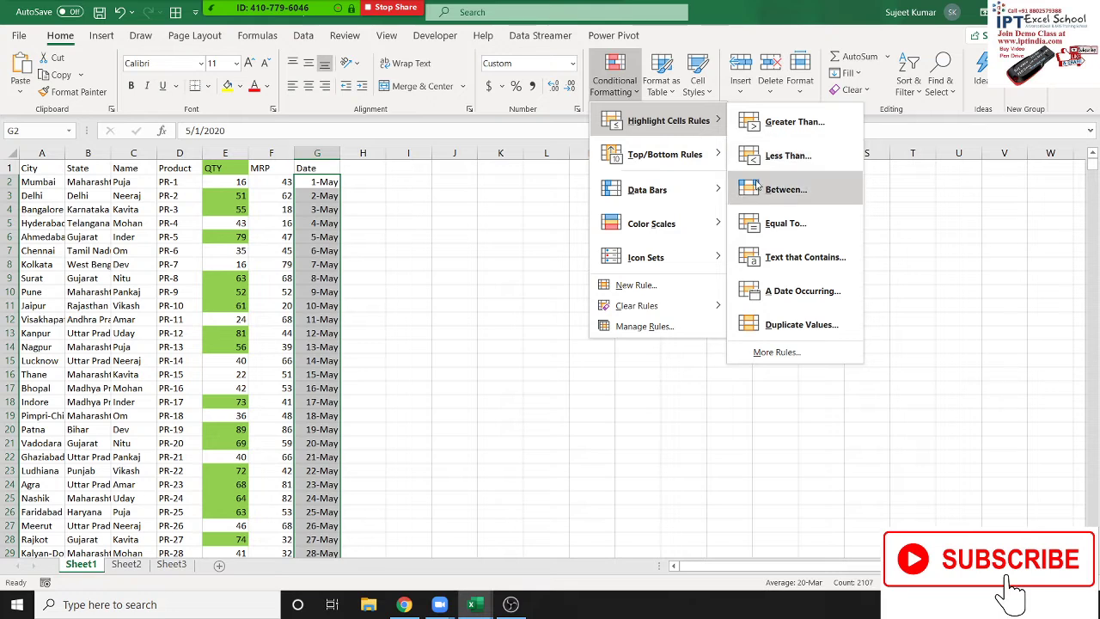
pyautogui.click(772, 191)
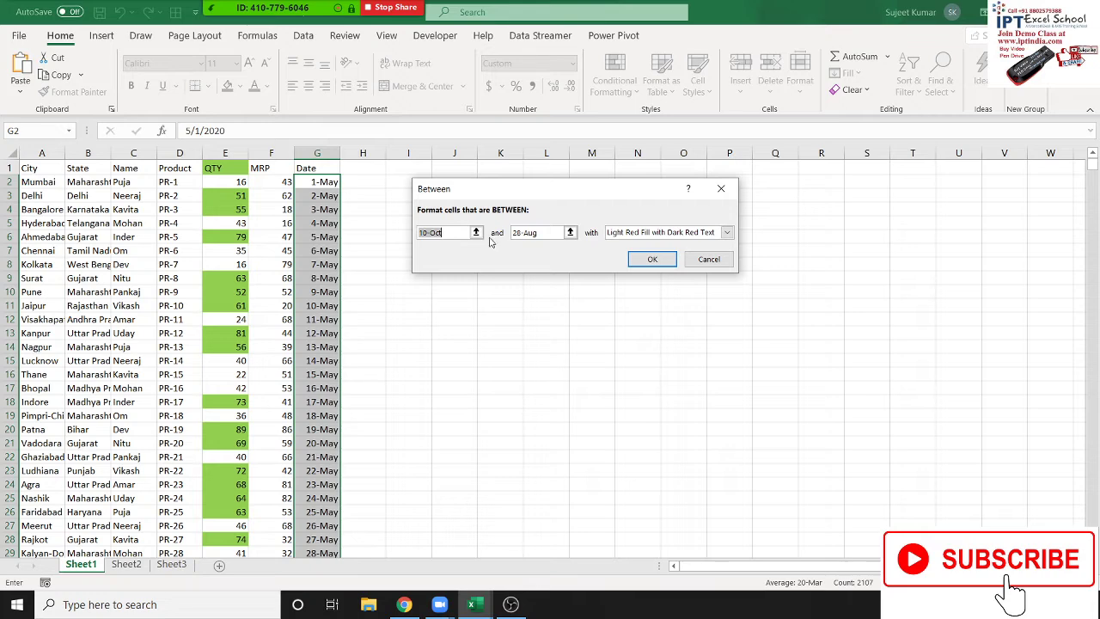
pyautogui.press('Escape')
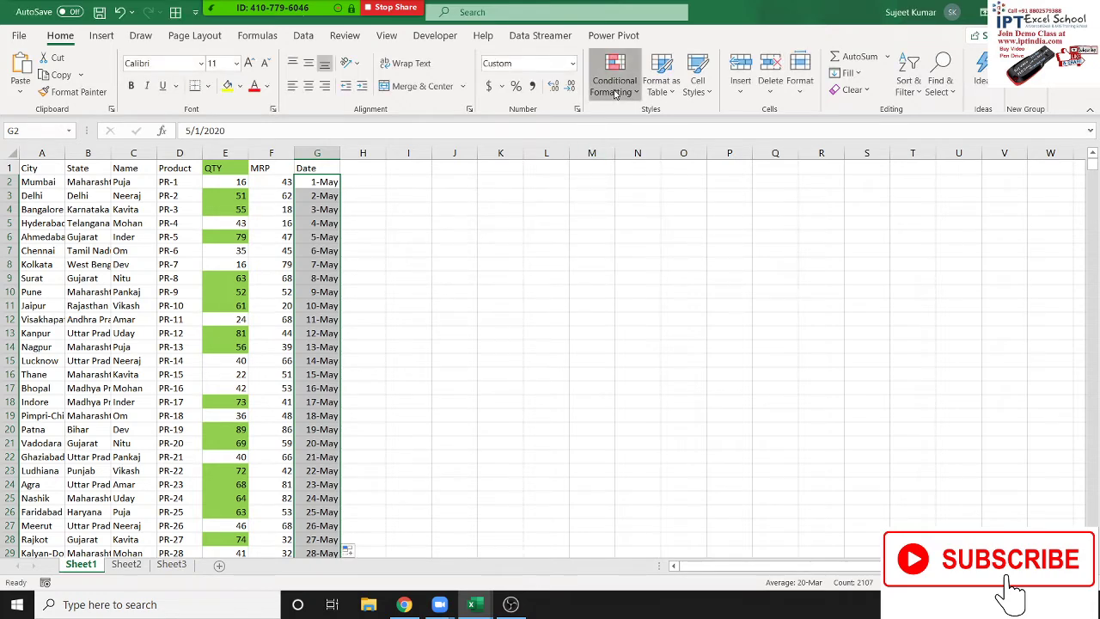
pyautogui.click(614, 92)
pyautogui.moveTo(661, 120)
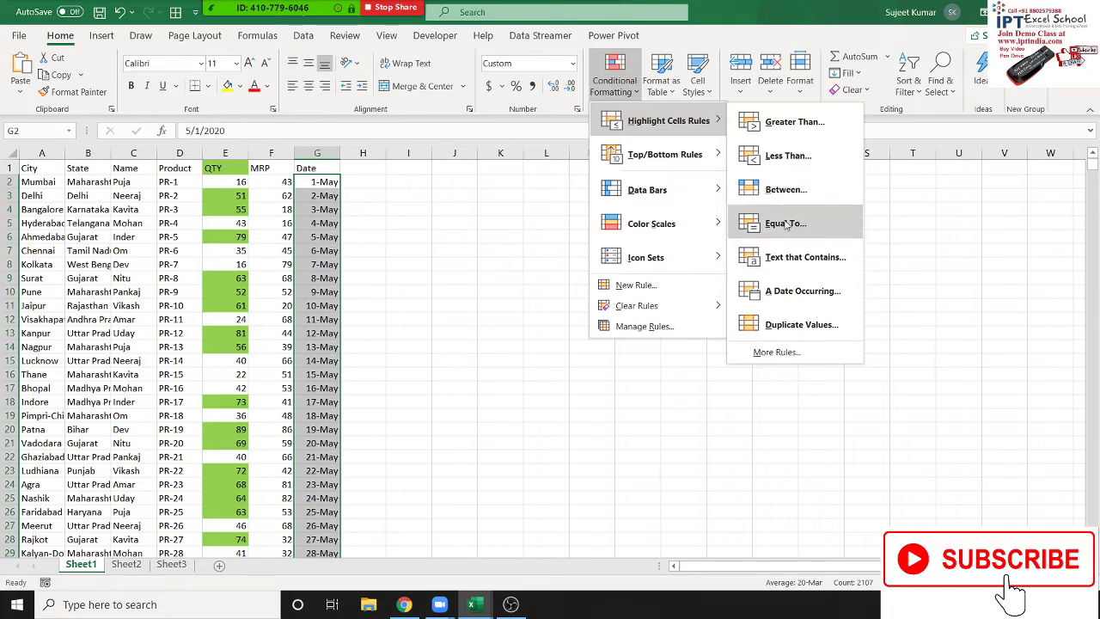
pyautogui.click(786, 225)
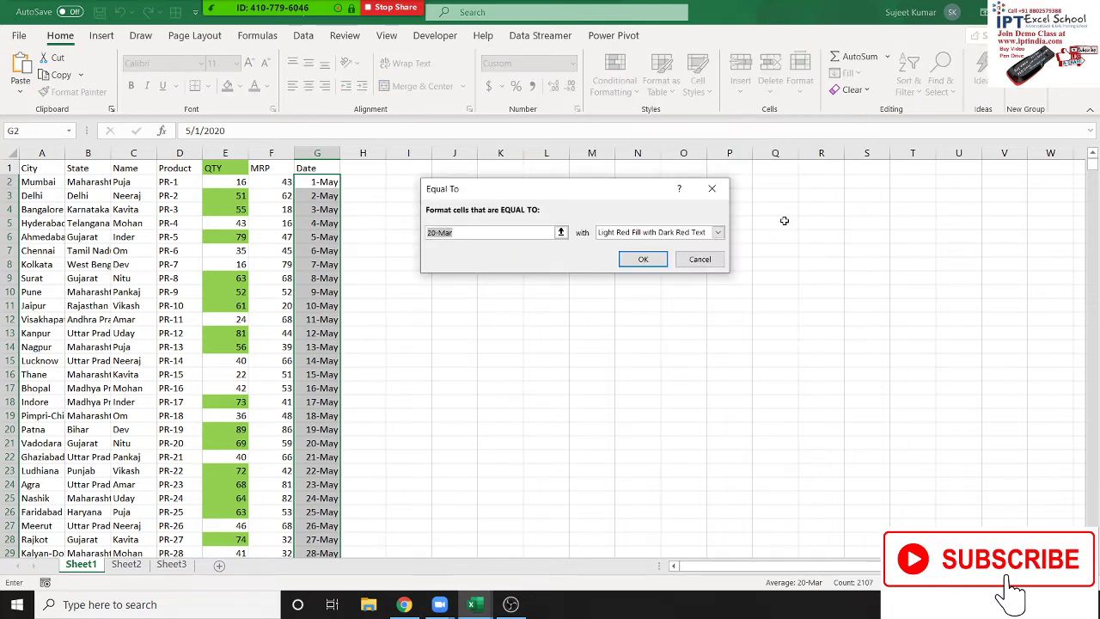
pyautogui.write('10-may')
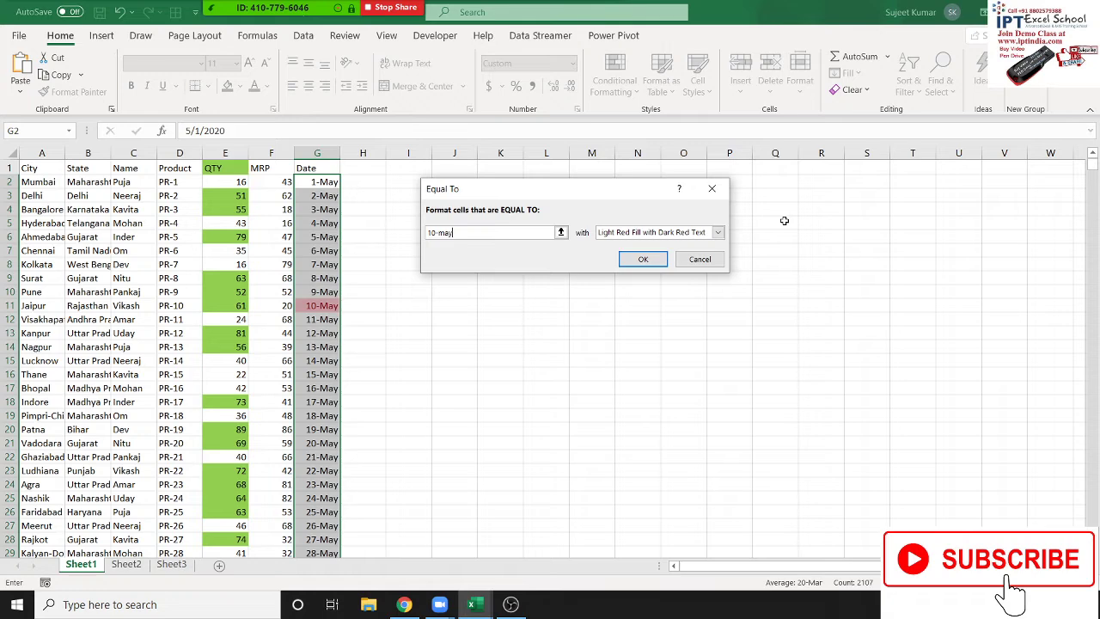
pyautogui.click(698, 261)
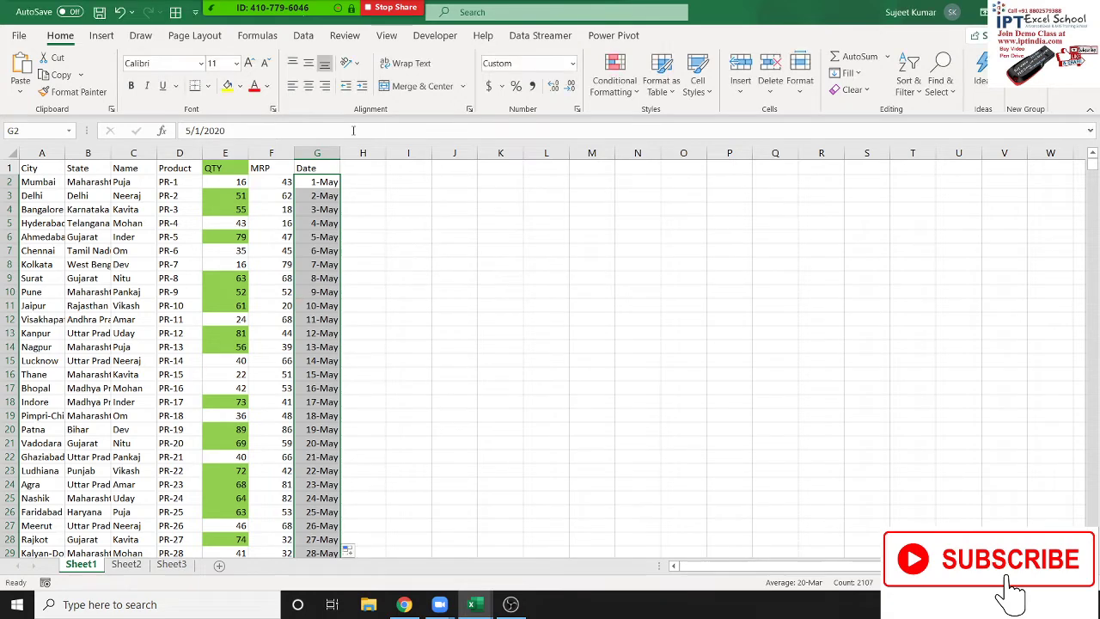
pyautogui.click(288, 148)
pyautogui.click(613, 77)
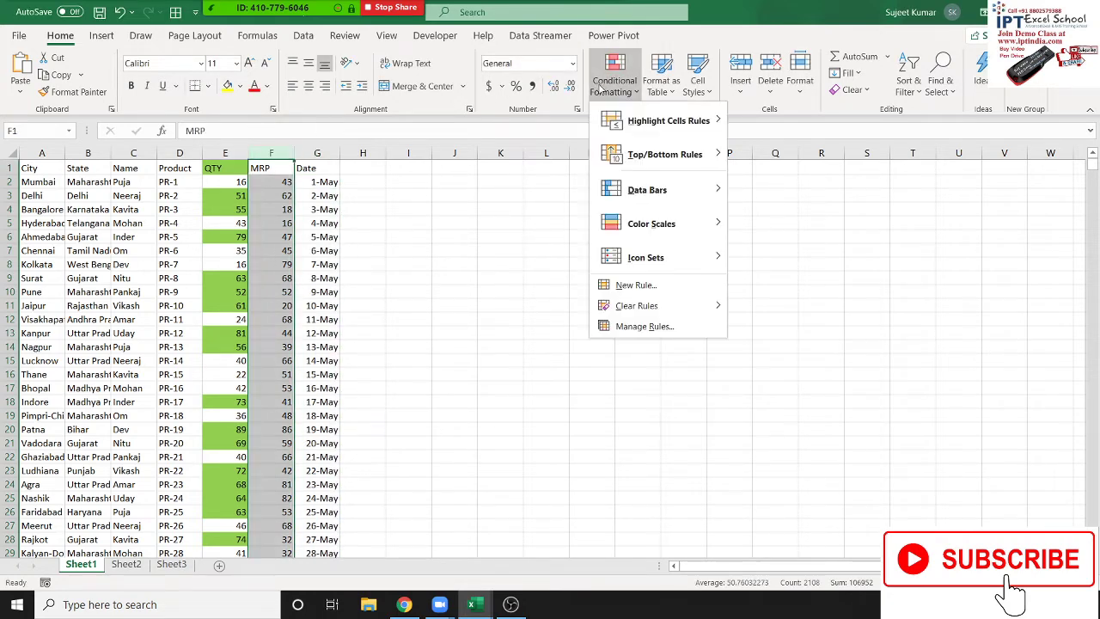
pyautogui.click(799, 220)
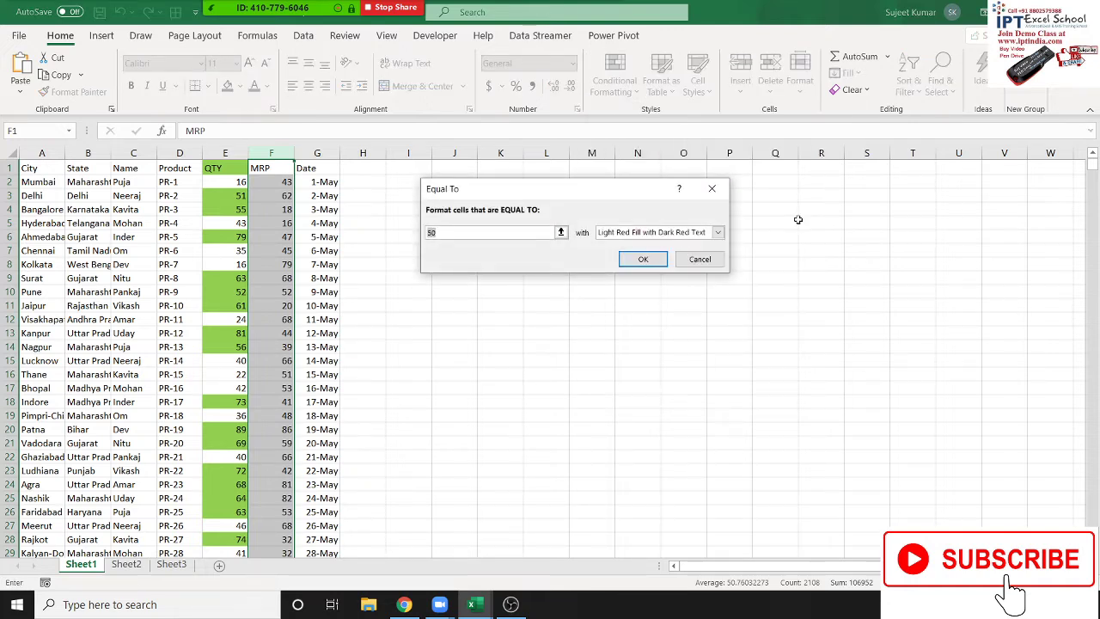
pyautogui.write('52')
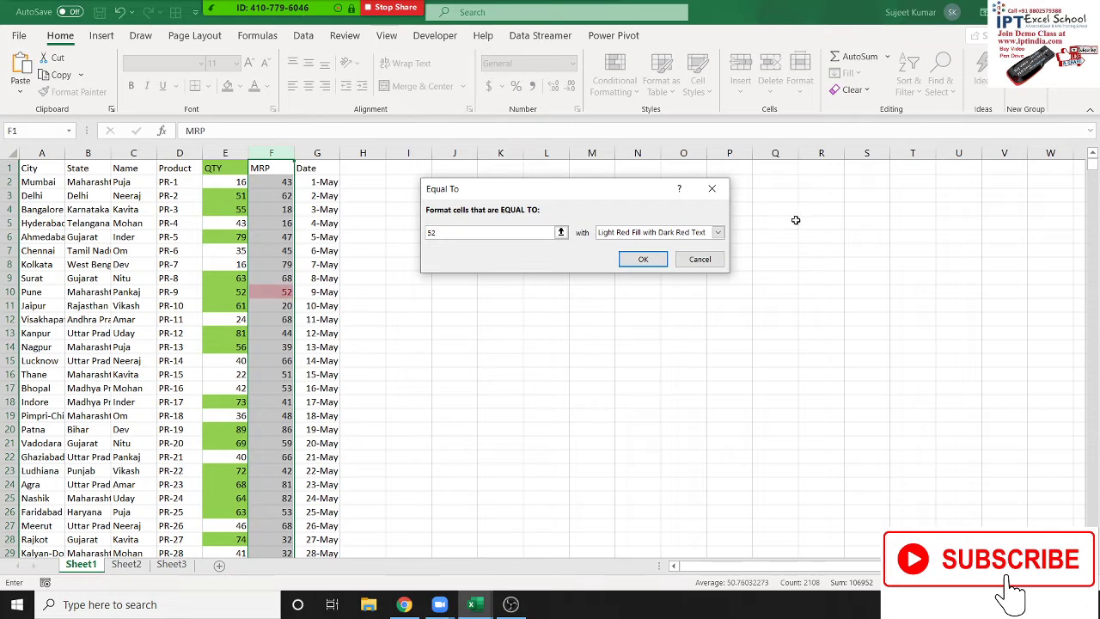
pyautogui.press('Escape')
pyautogui.click(134, 152)
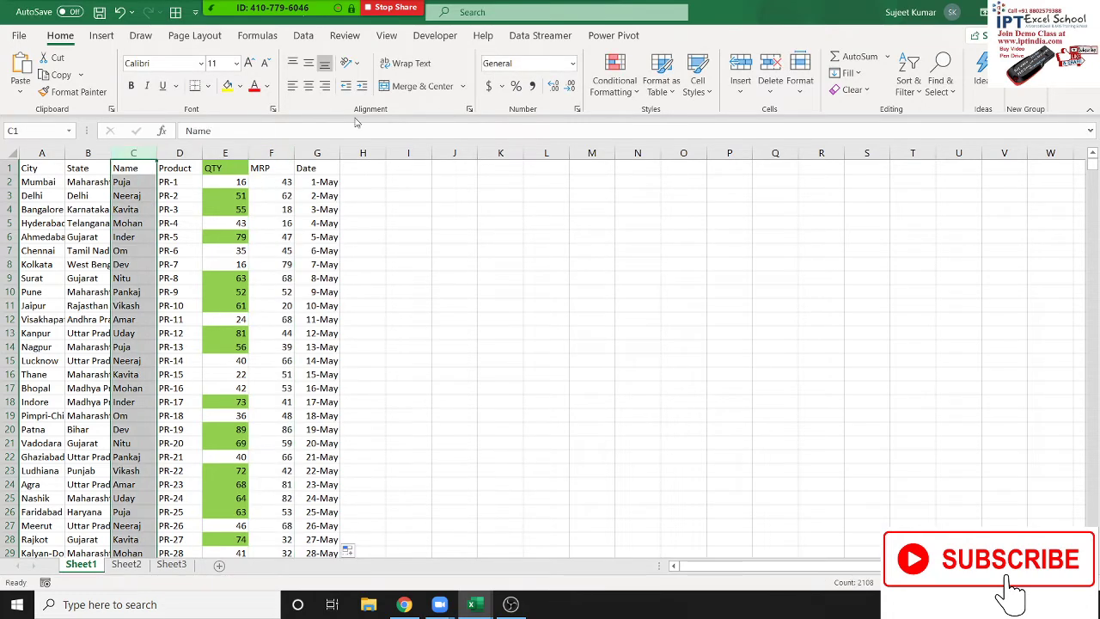
pyautogui.click(606, 80)
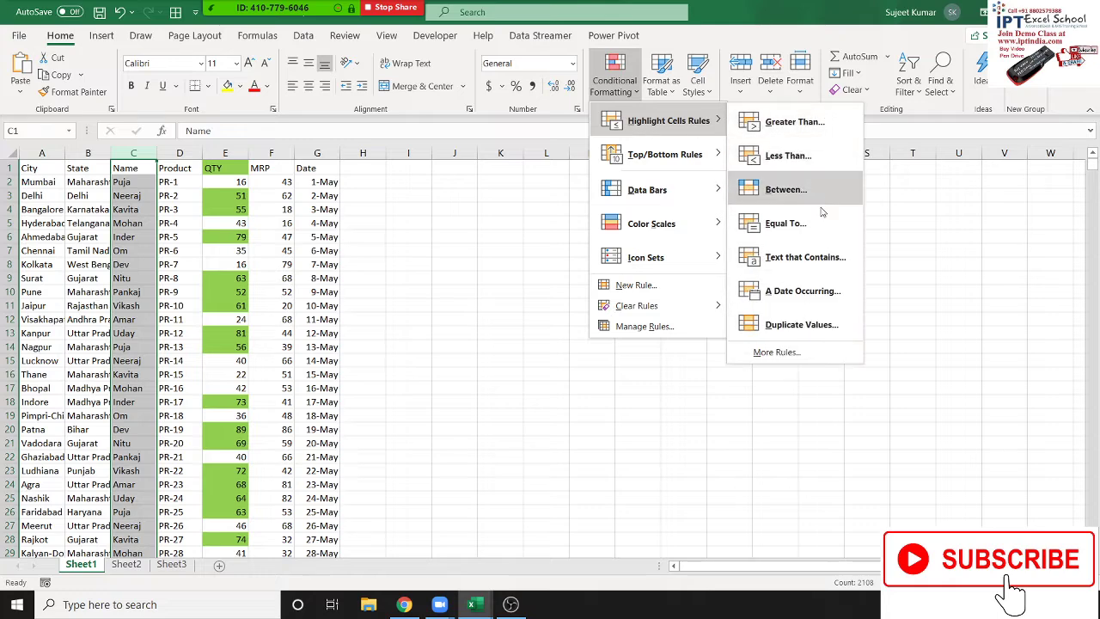
pyautogui.click(817, 222)
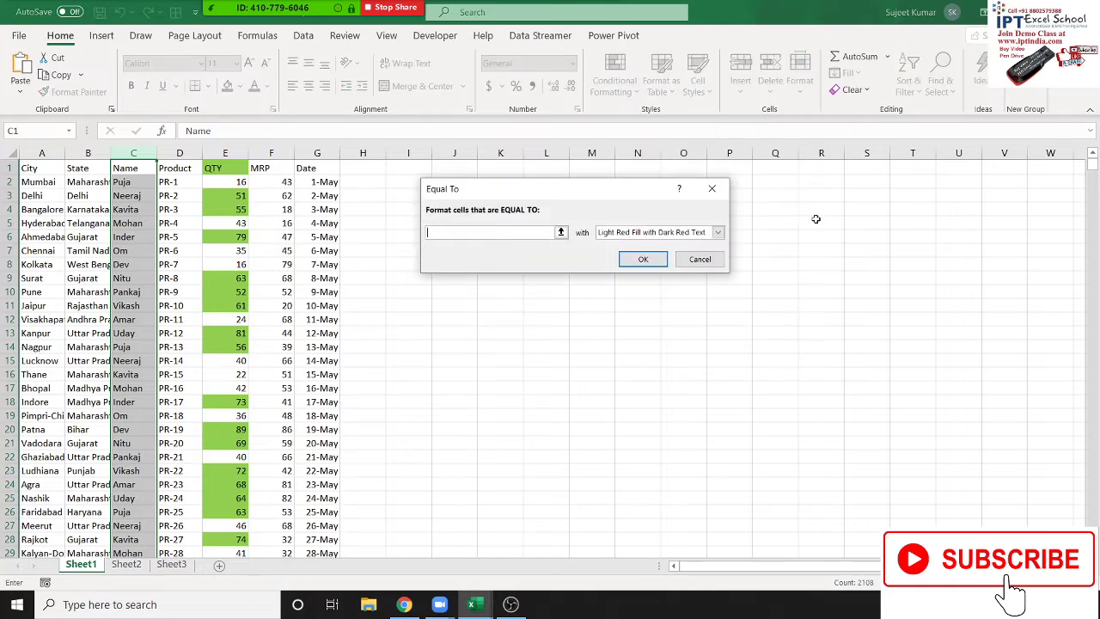
pyautogui.write('Om')
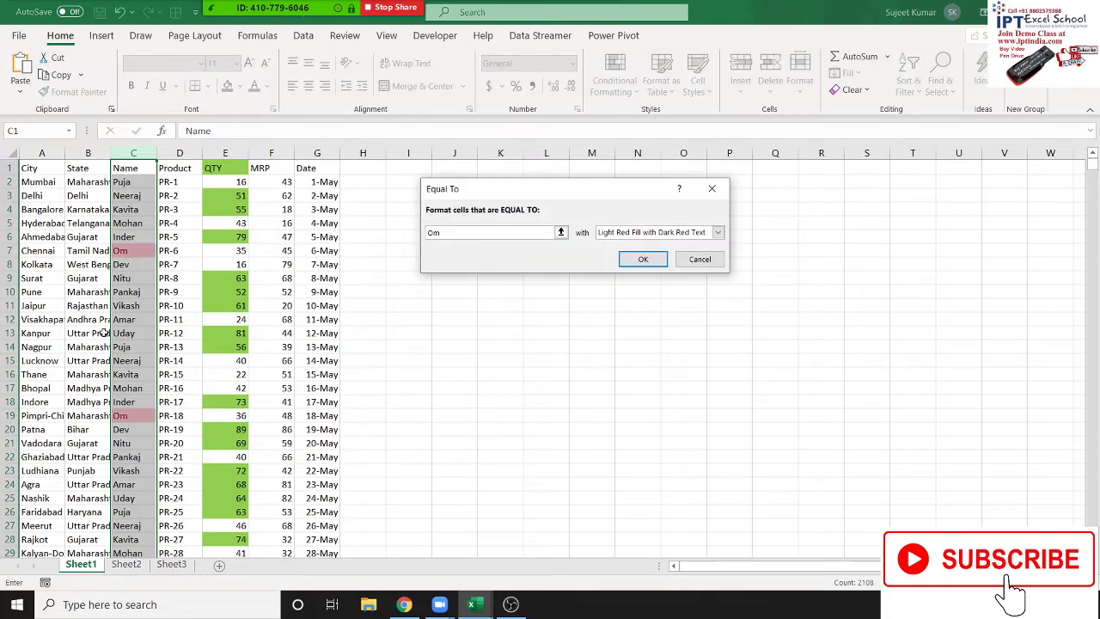
pyautogui.scroll(-7, 113, 420)
pyautogui.scroll(1, 113, 426)
pyautogui.scroll(5, 113, 425)
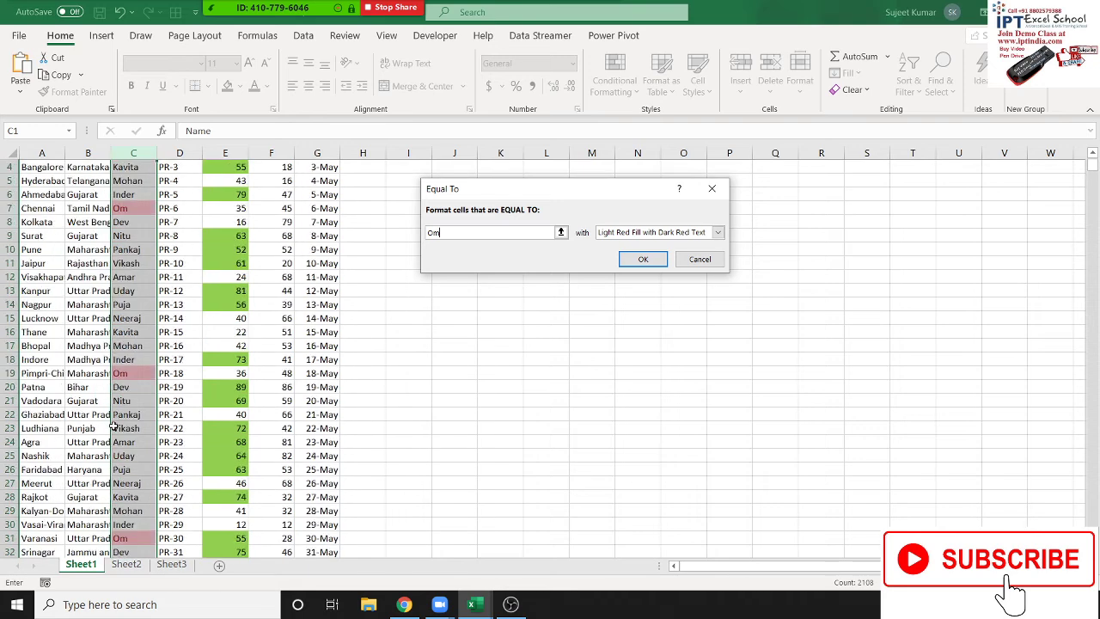
pyautogui.scroll(1, 113, 425)
pyautogui.press('Escape')
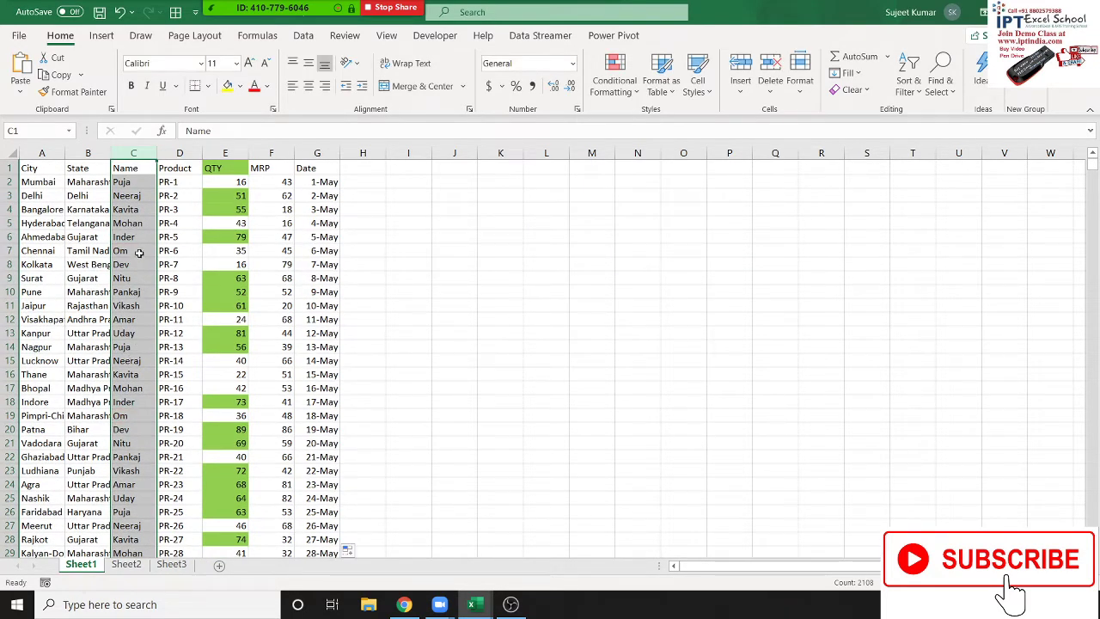
# Step: Lengthen the name in cell C14 by adding the surname
pyautogui.click(144, 181)
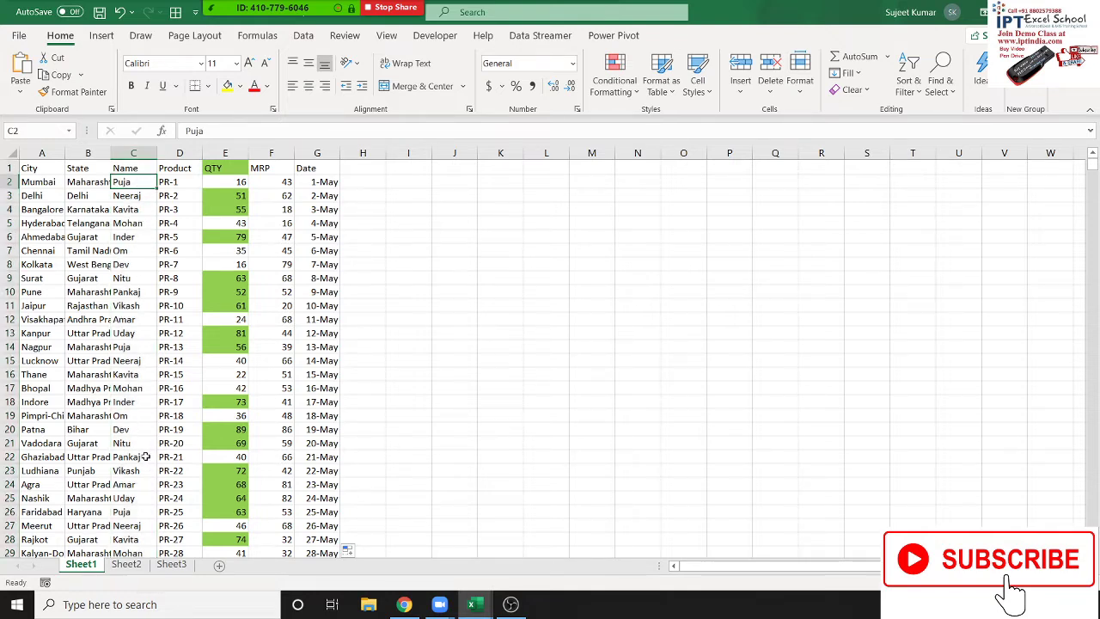
pyautogui.doubleClick(140, 347)
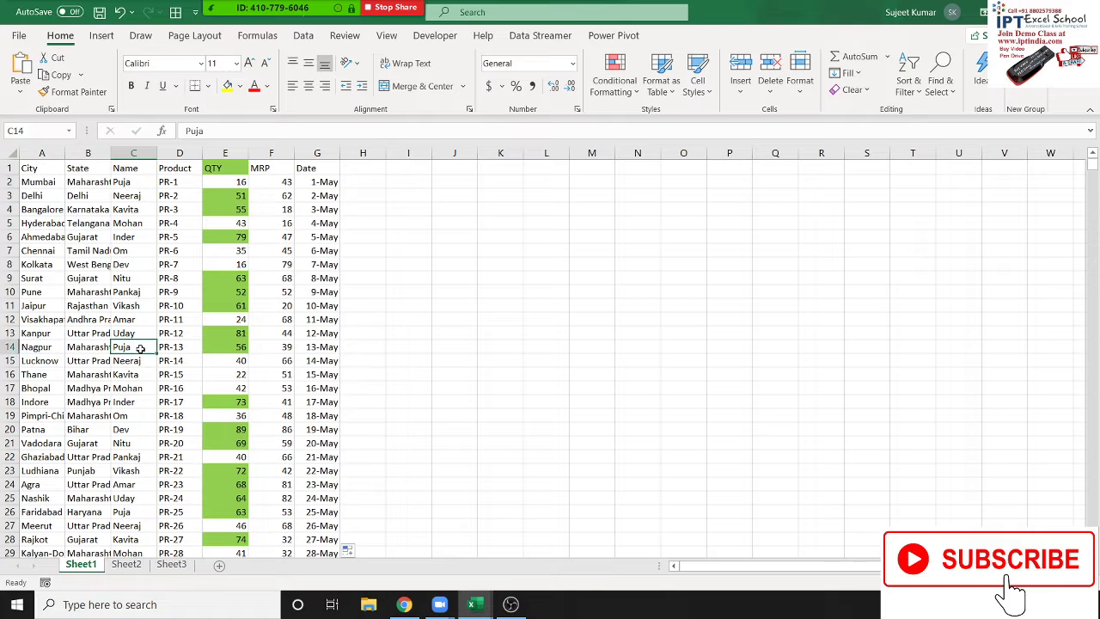
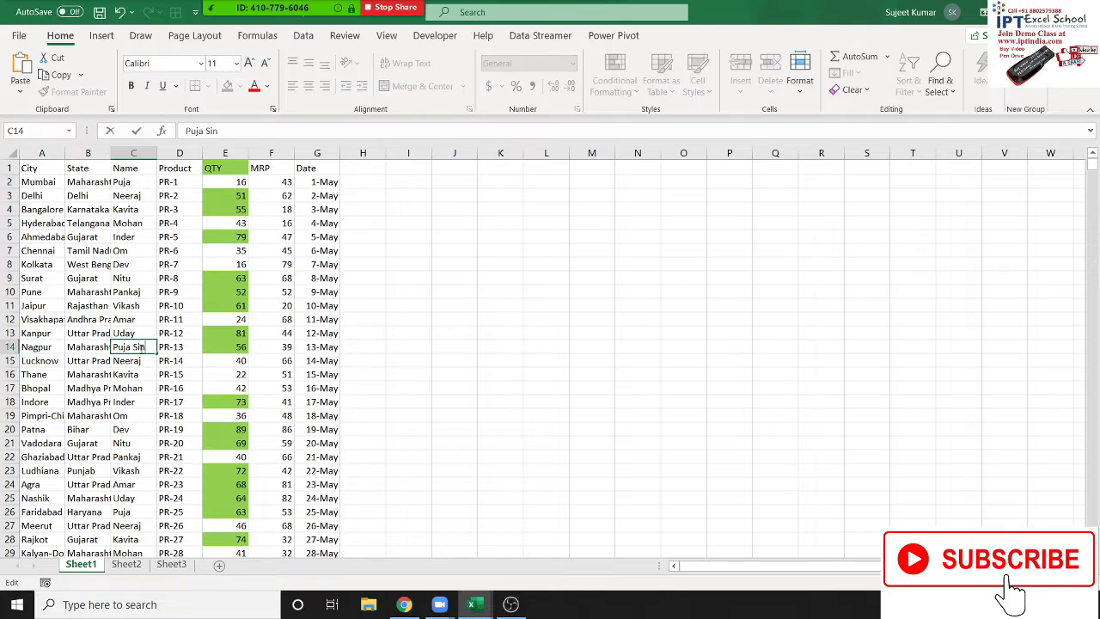
pyautogui.click(96, 418)
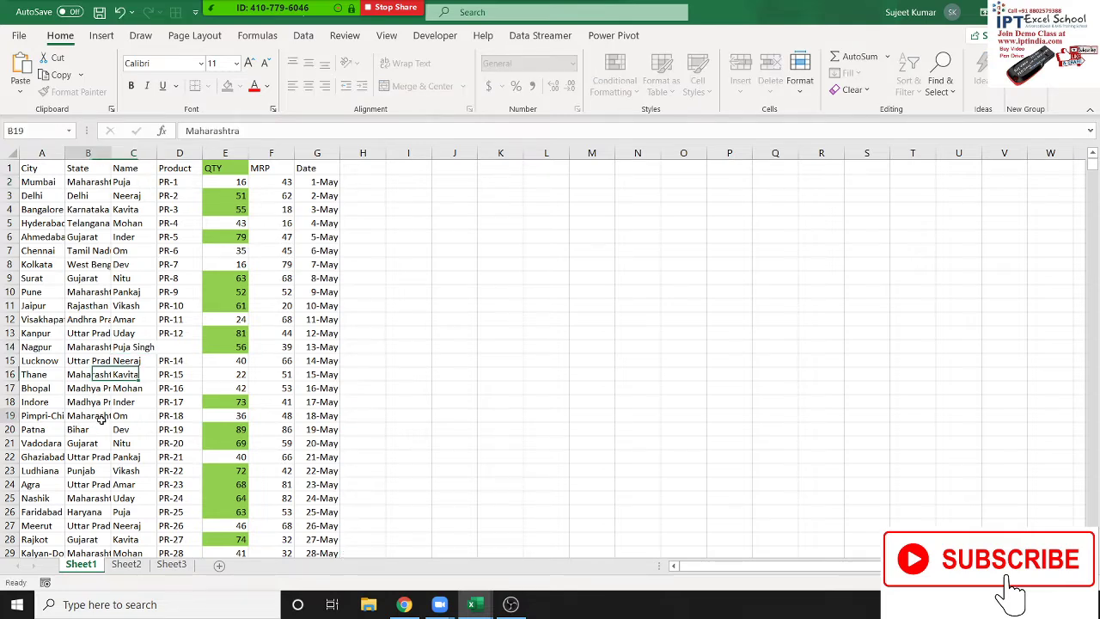
pyautogui.click(138, 512)
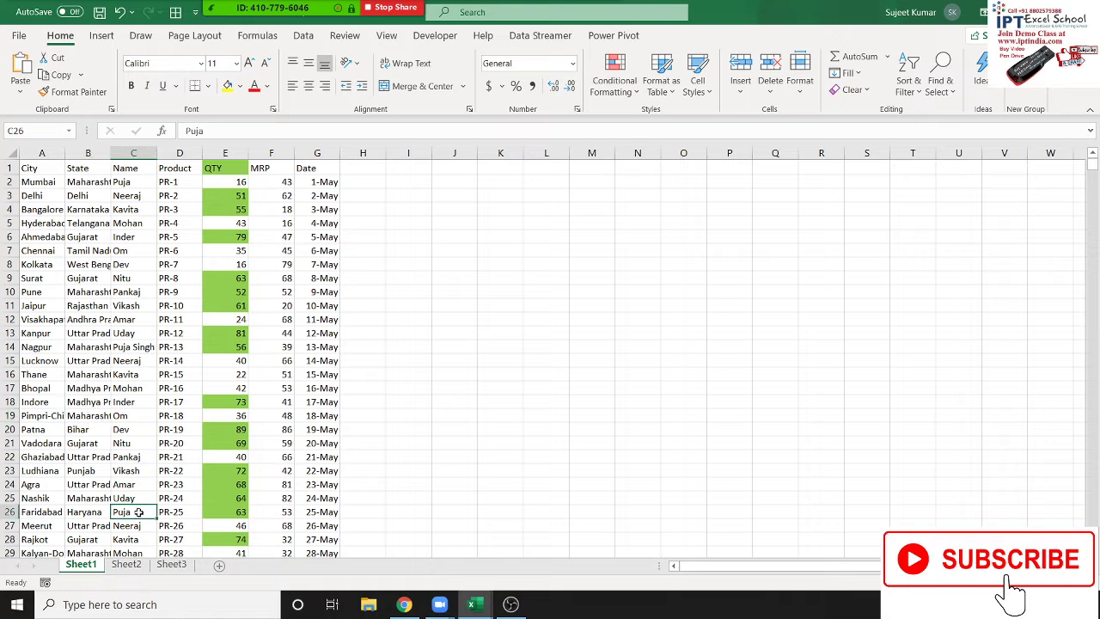
# Step: Select the Name column and preview an Equal To rule for a name, closing it unapplied
pyautogui.click(133, 153)
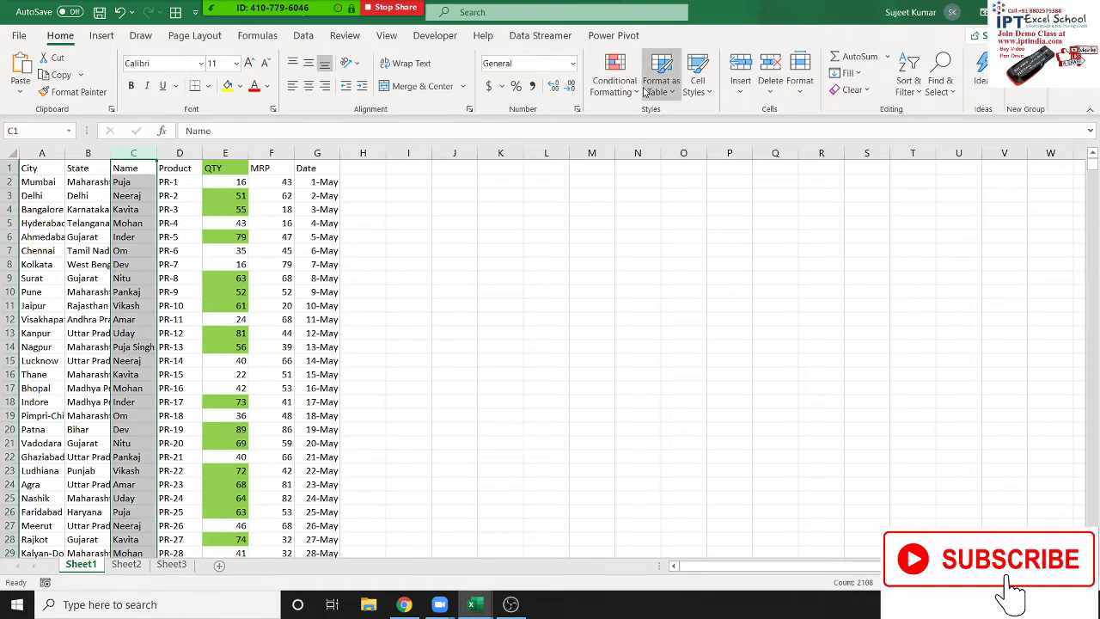
pyautogui.click(632, 86)
pyautogui.moveTo(661, 120)
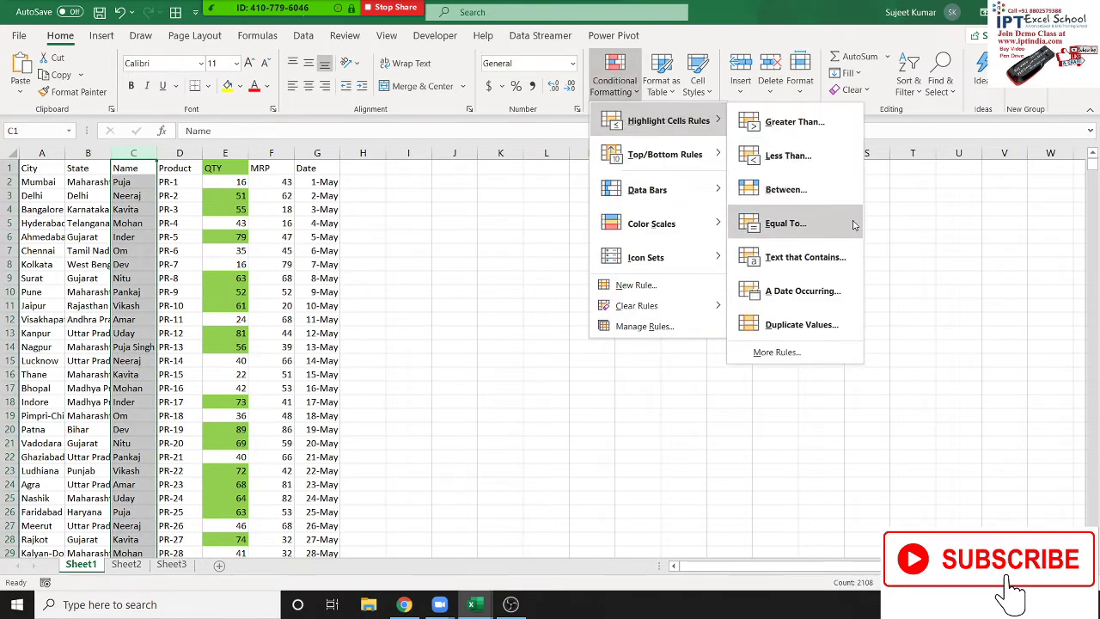
pyautogui.click(850, 220)
pyautogui.write('Puj')
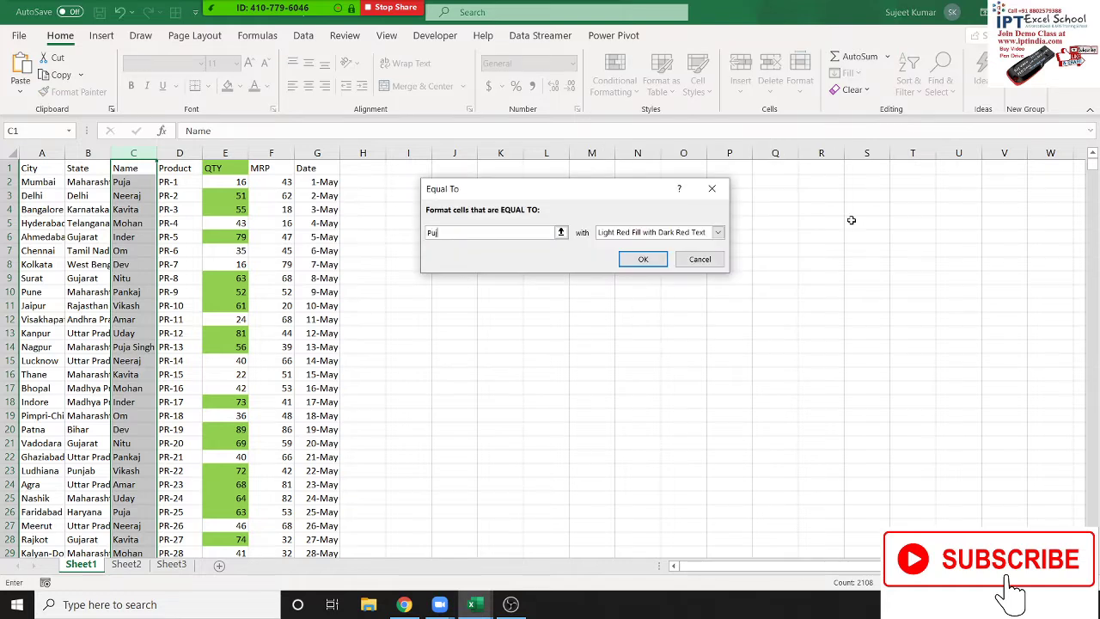
pyautogui.write('a')
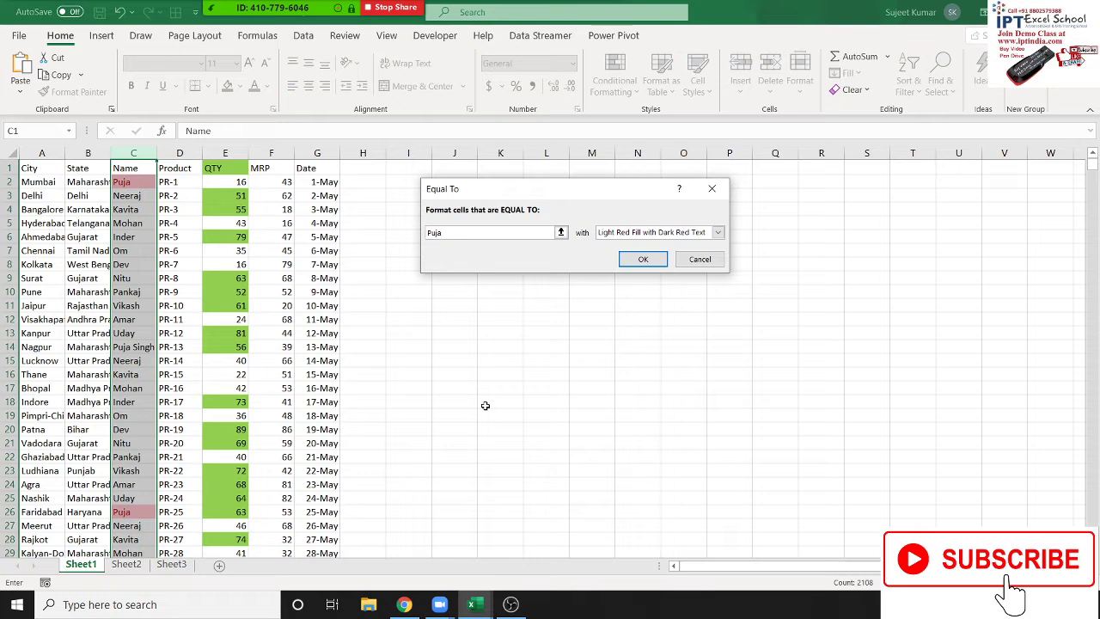
pyautogui.click(642, 259)
pyautogui.click(630, 92)
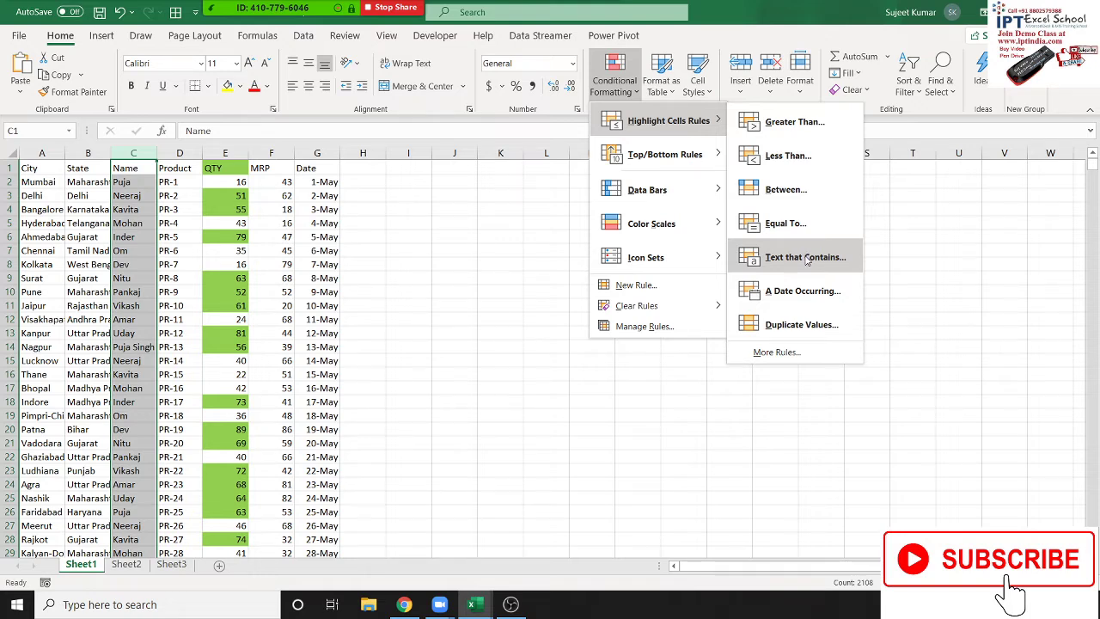
# Step: Preview a Text that Contains rule for a name fragment, then cancel with Esc
pyautogui.click(807, 262)
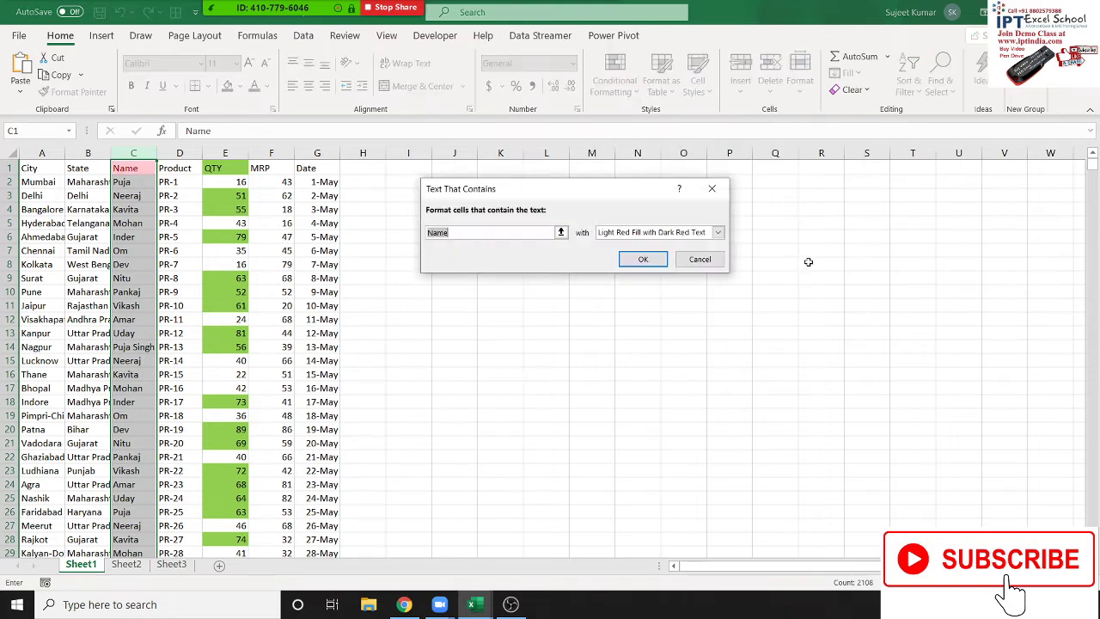
pyautogui.write('Puja')
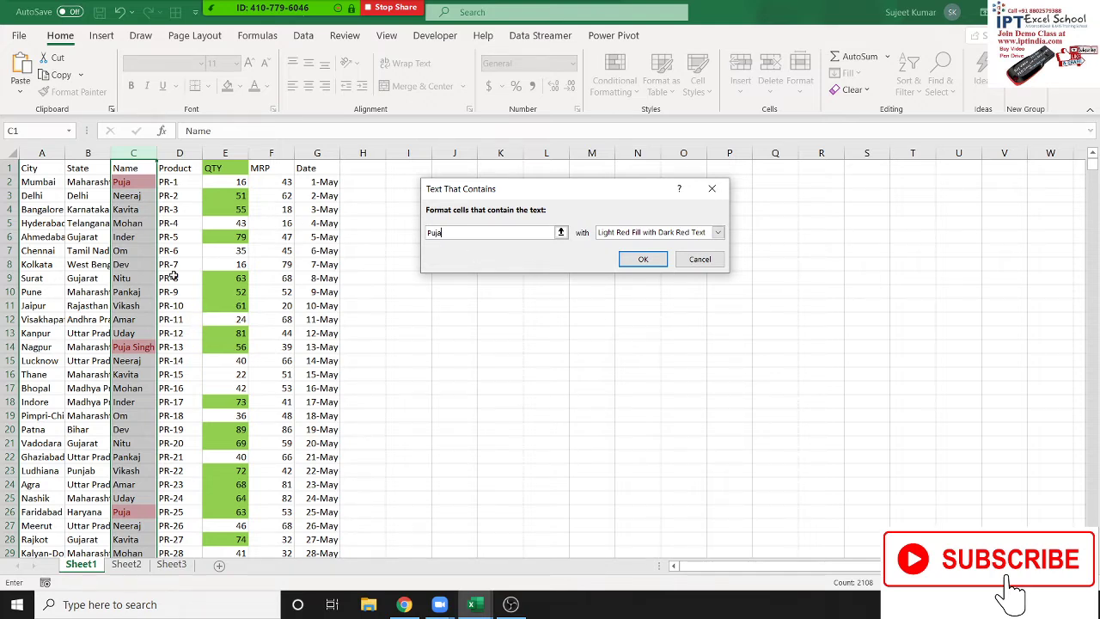
pyautogui.press('Escape')
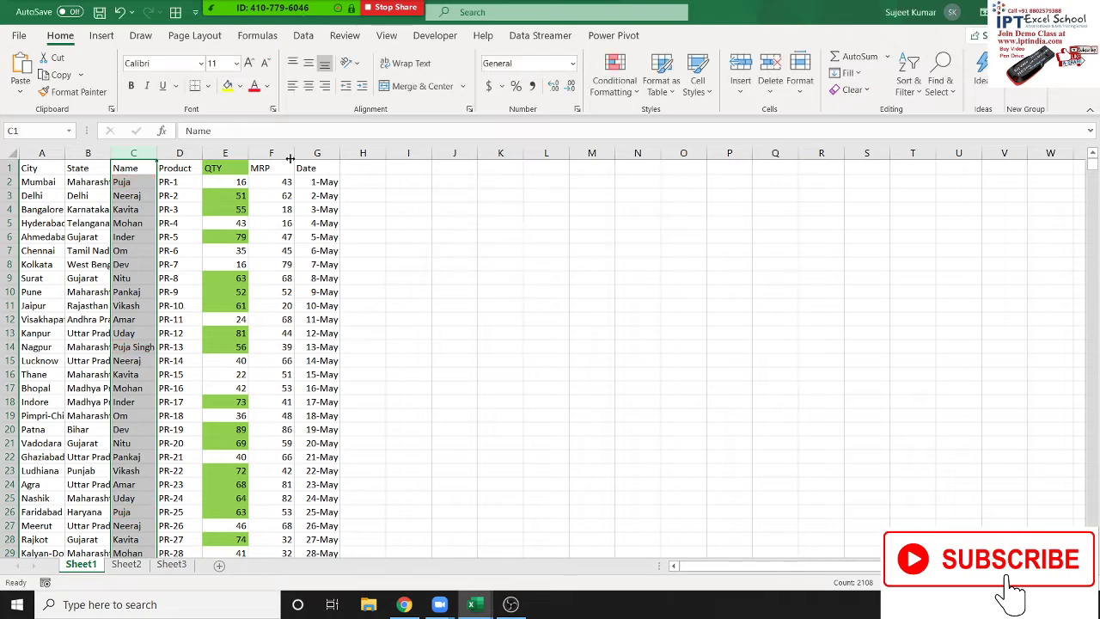
pyautogui.click(289, 153)
pyautogui.click(616, 86)
pyautogui.moveTo(661, 120)
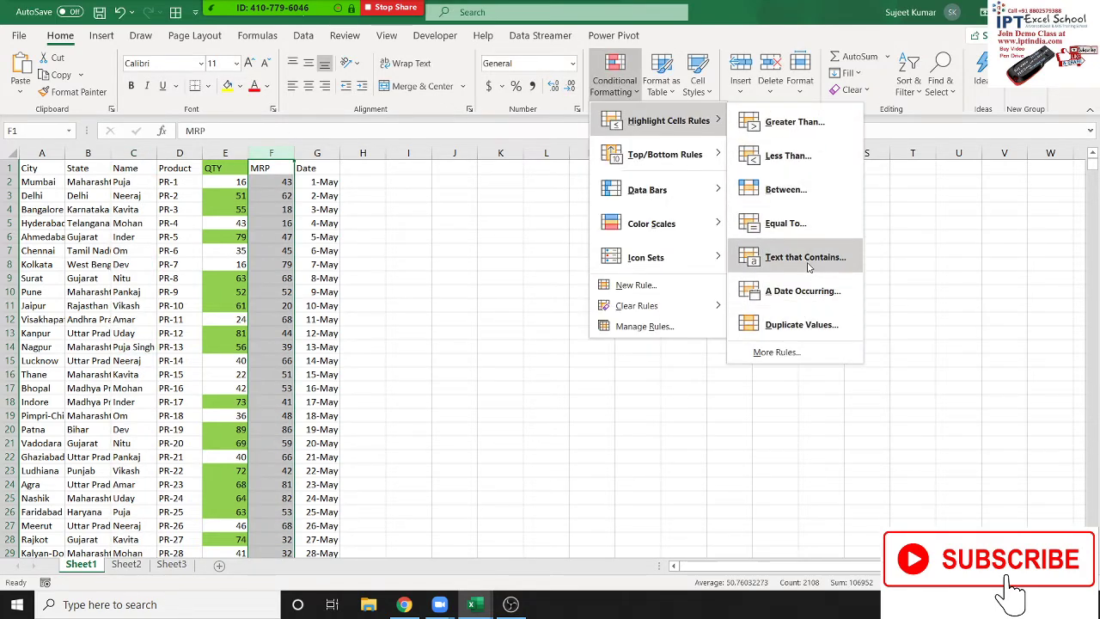
pyautogui.click(806, 261)
pyautogui.write('3')
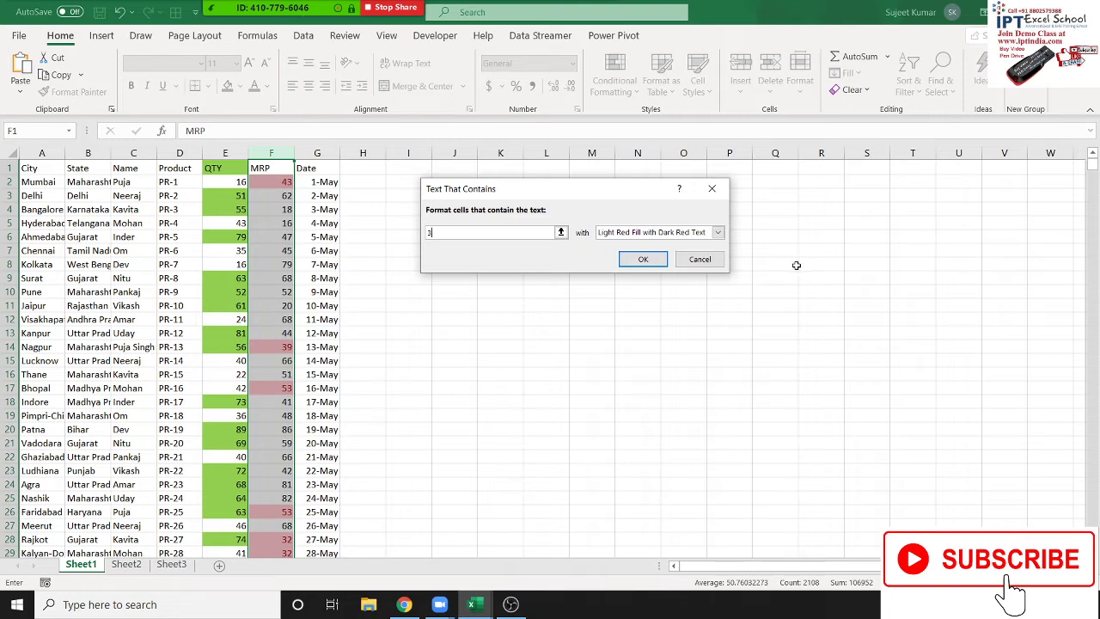
pyautogui.press('Escape')
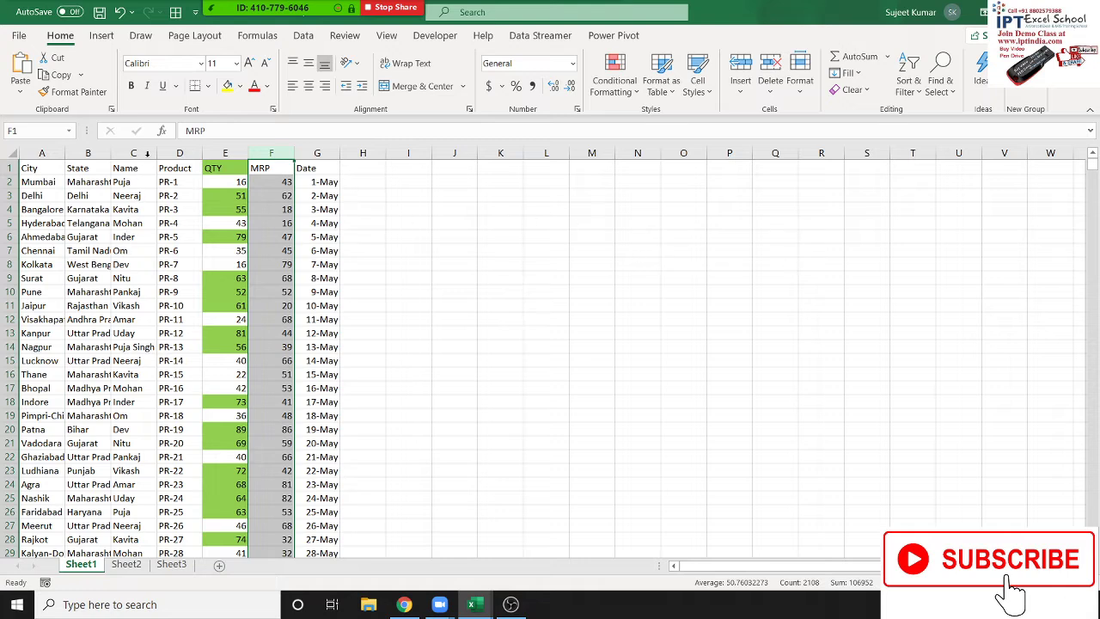
# Step: Select the Date column and preview an Equal To 12-may rule, closing it unapplied
pyautogui.click(613, 77)
pyautogui.moveTo(662, 121)
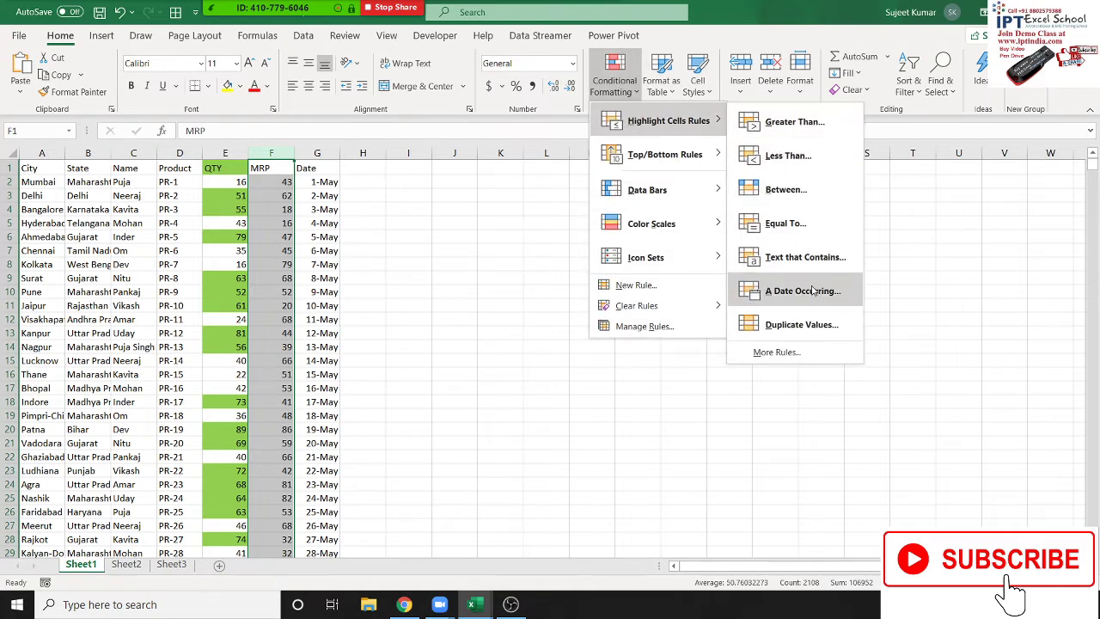
pyautogui.click(399, 296)
pyautogui.click(317, 153)
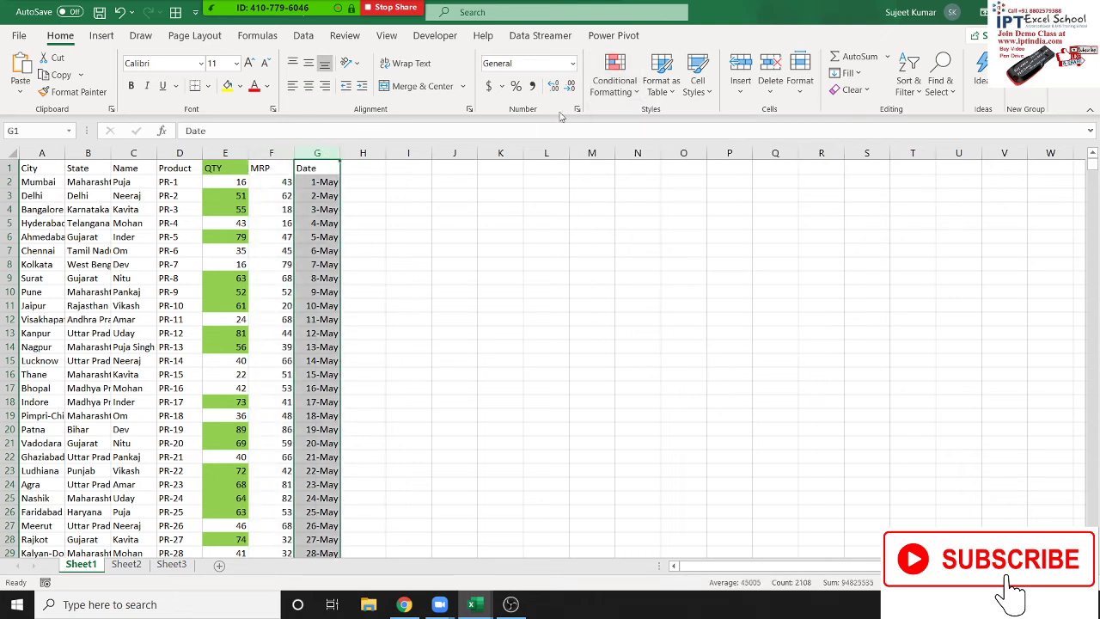
pyautogui.click(613, 81)
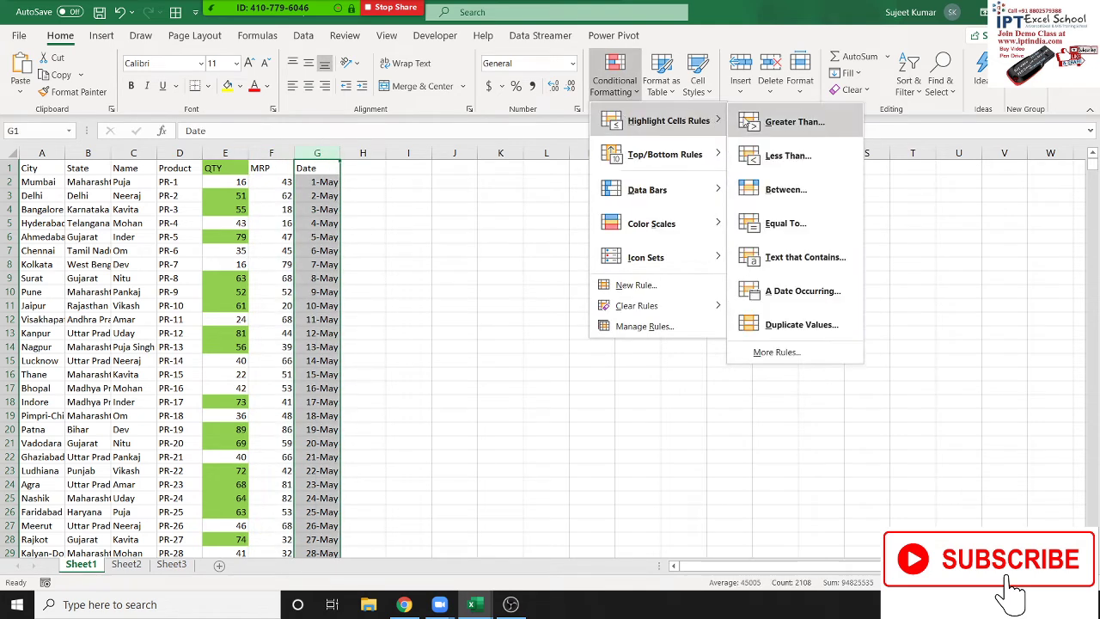
pyautogui.moveTo(661, 120)
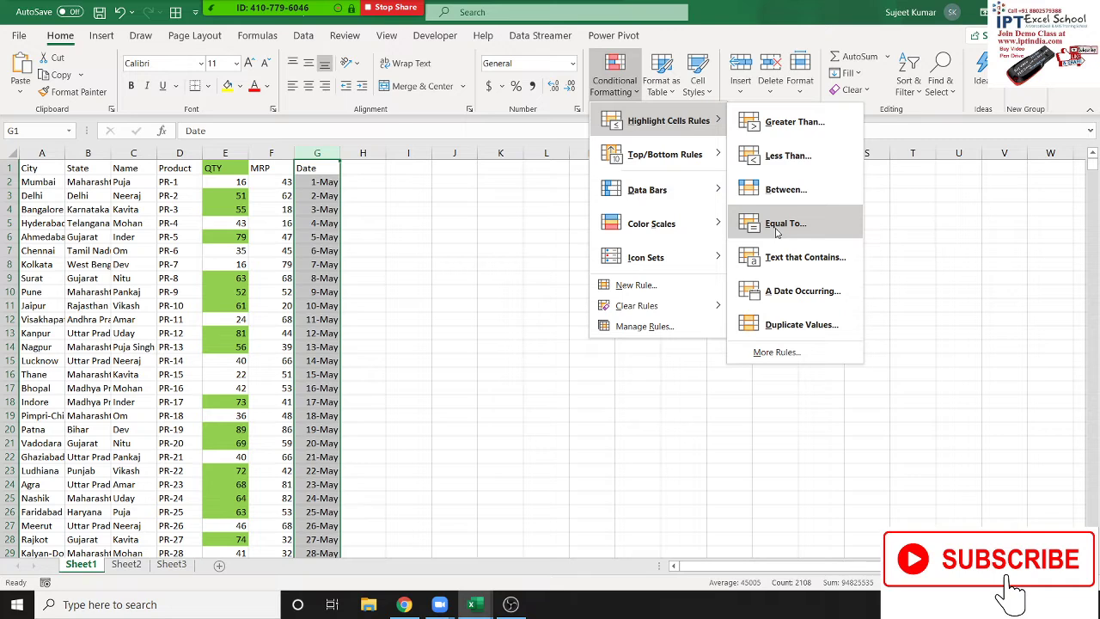
pyautogui.click(775, 225)
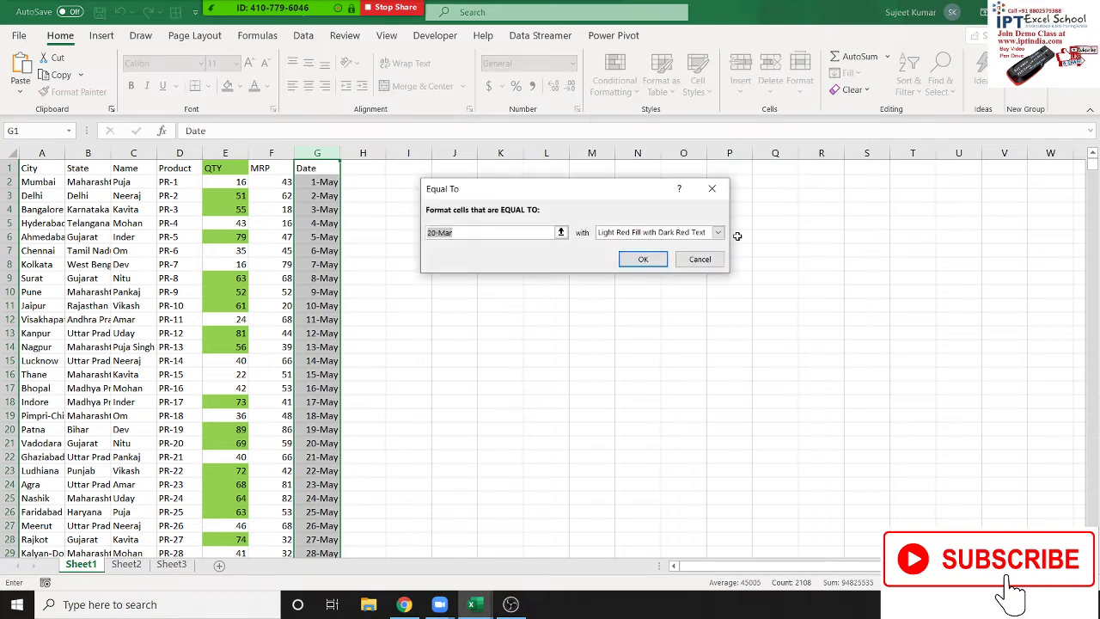
pyautogui.write('12-m')
pyautogui.write('ay')
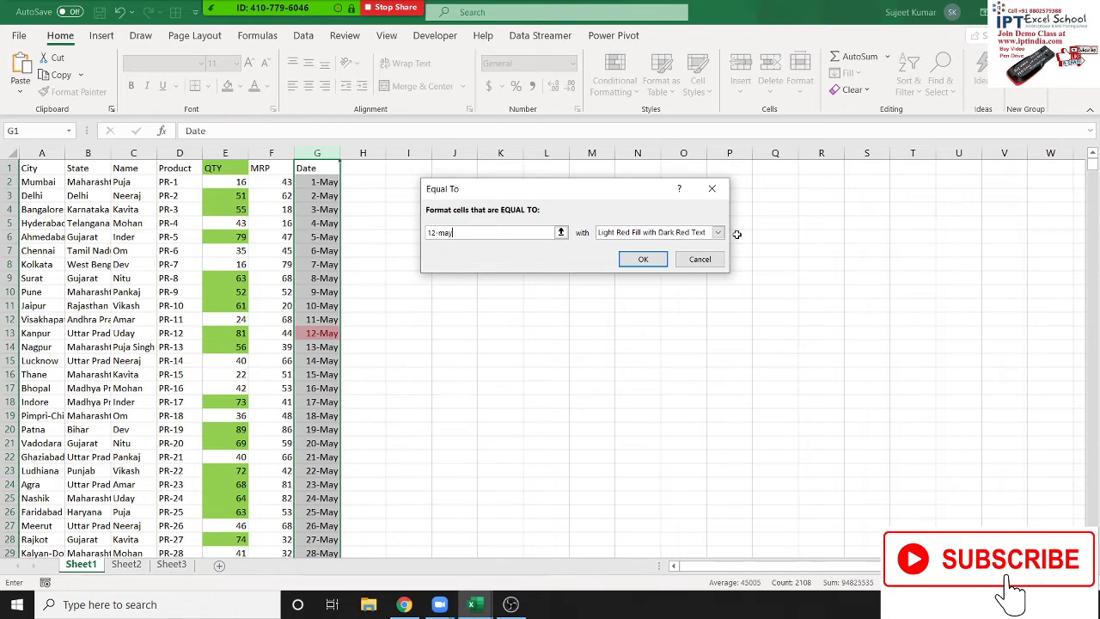
pyautogui.click(661, 258)
pyautogui.click(628, 90)
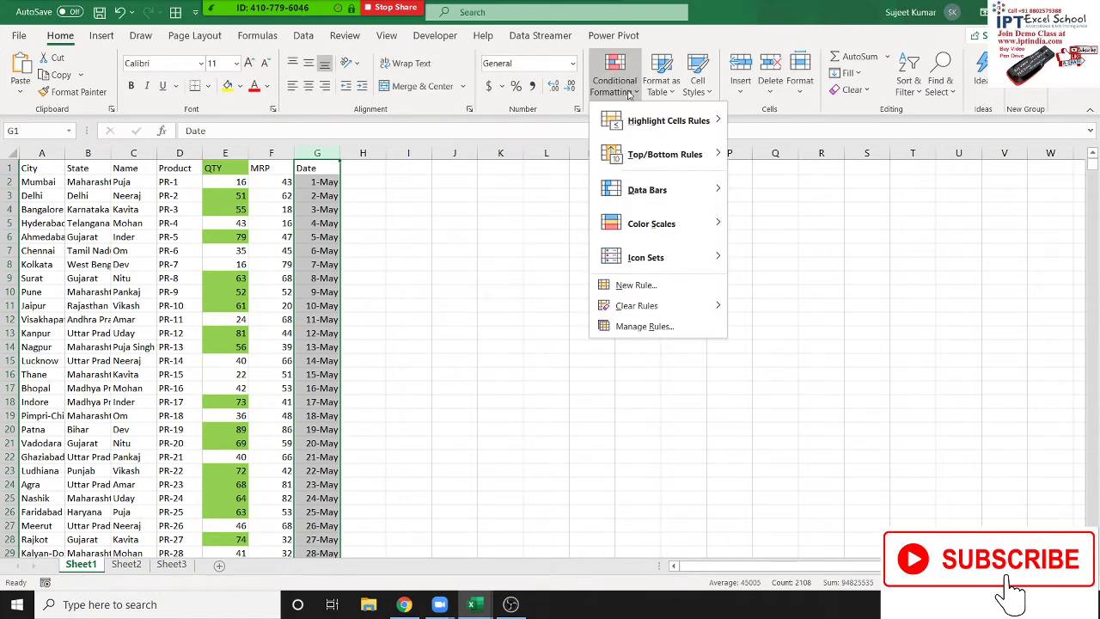
pyautogui.moveTo(661, 120)
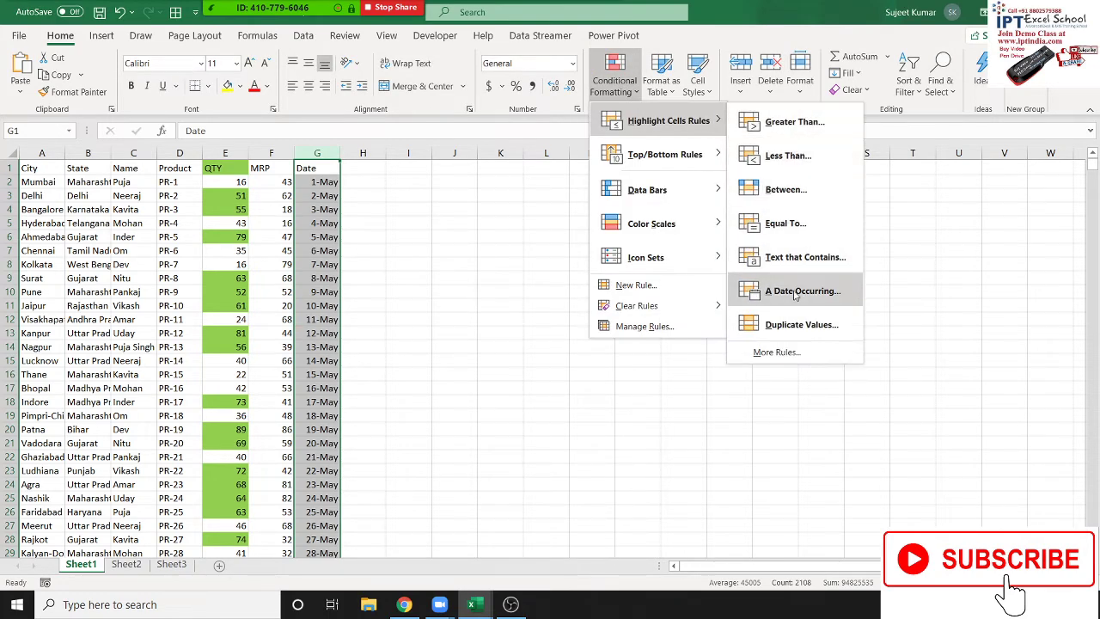
pyautogui.click(795, 292)
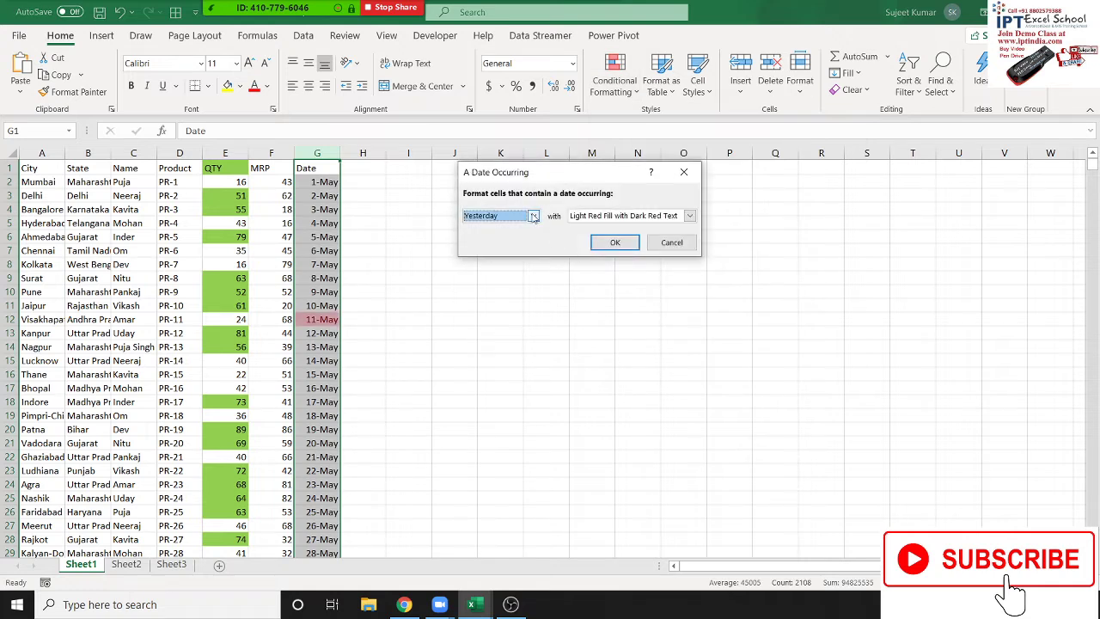
pyautogui.click(532, 216)
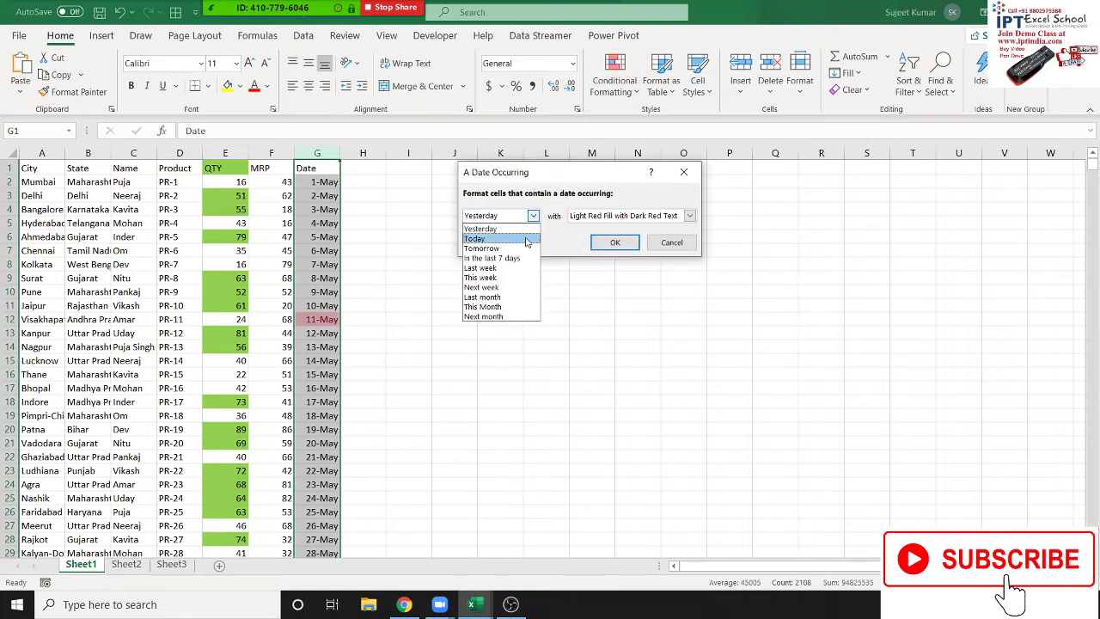
pyautogui.click(528, 238)
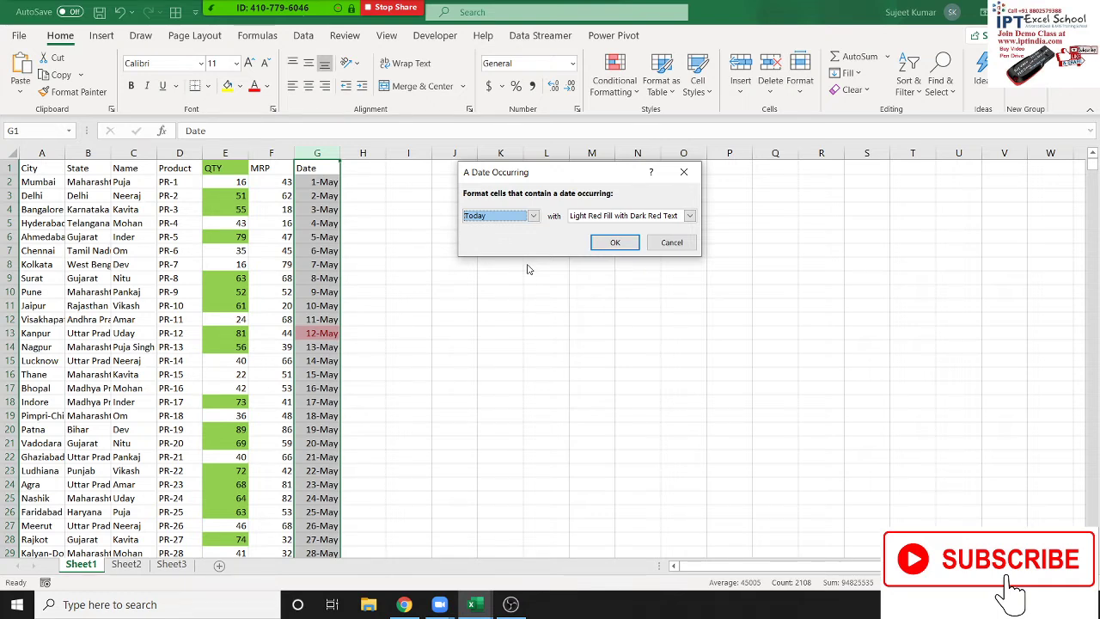
pyautogui.click(532, 216)
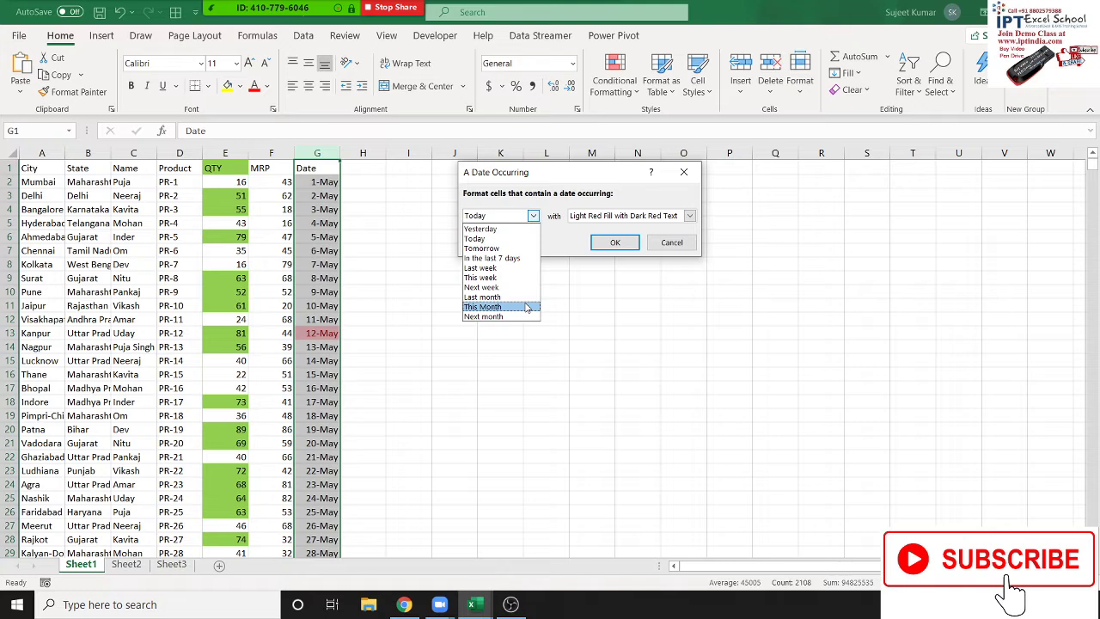
pyautogui.press('Escape')
pyautogui.press('Escape')
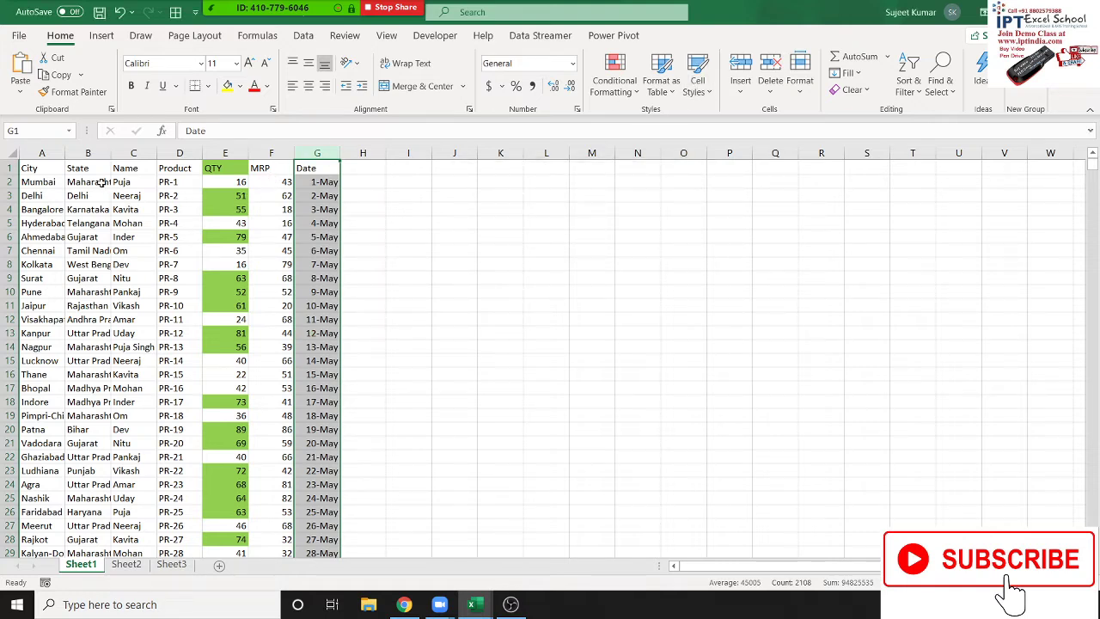
pyautogui.moveTo(271, 181)
pyautogui.mouseDown()
pyautogui.moveTo(292, 342)
pyautogui.moveTo(292, 543)
pyautogui.mouseUp()
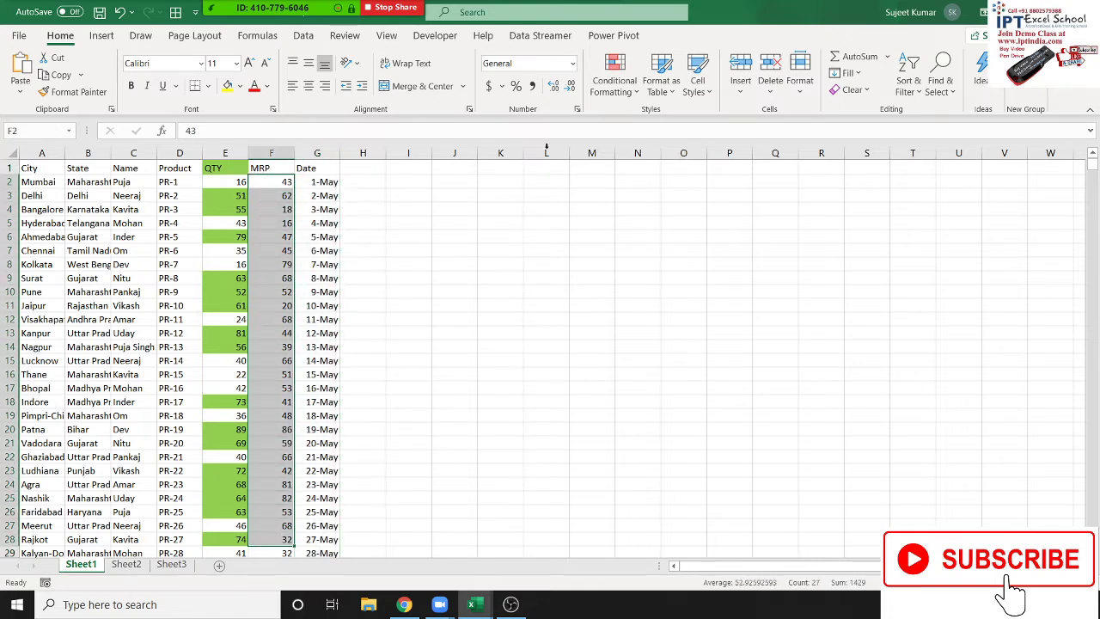
pyautogui.click(614, 77)
pyautogui.moveTo(662, 121)
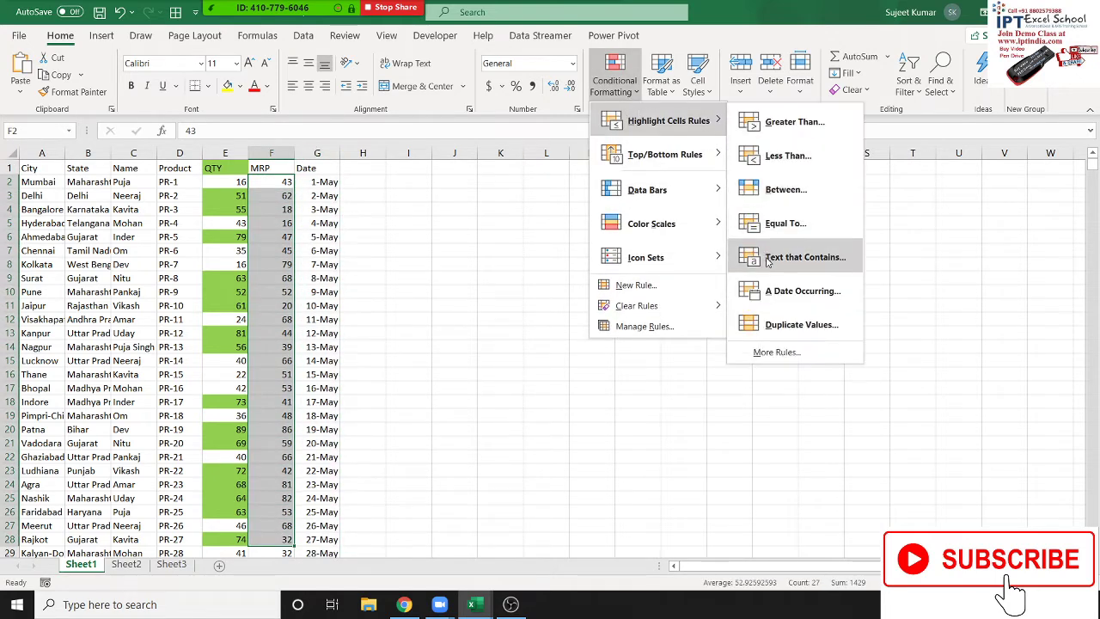
pyautogui.click(777, 325)
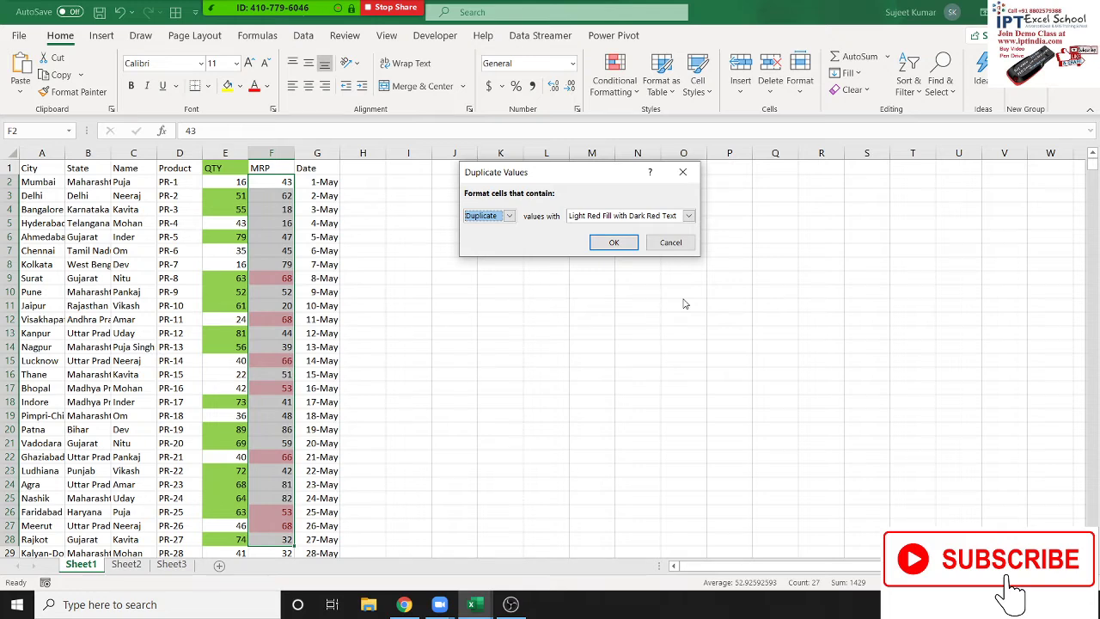
pyautogui.press('Escape')
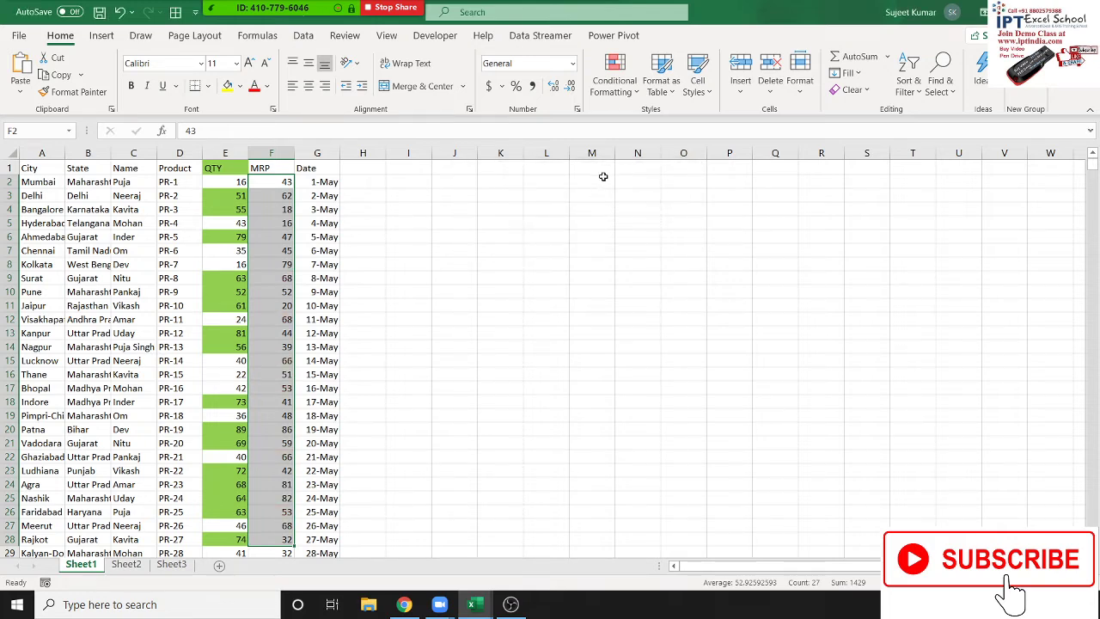
# Step: Head M1 'mobile' and add a Duplicate Values highlight rule to column M
pyautogui.click(605, 169)
pyautogui.write('mo')
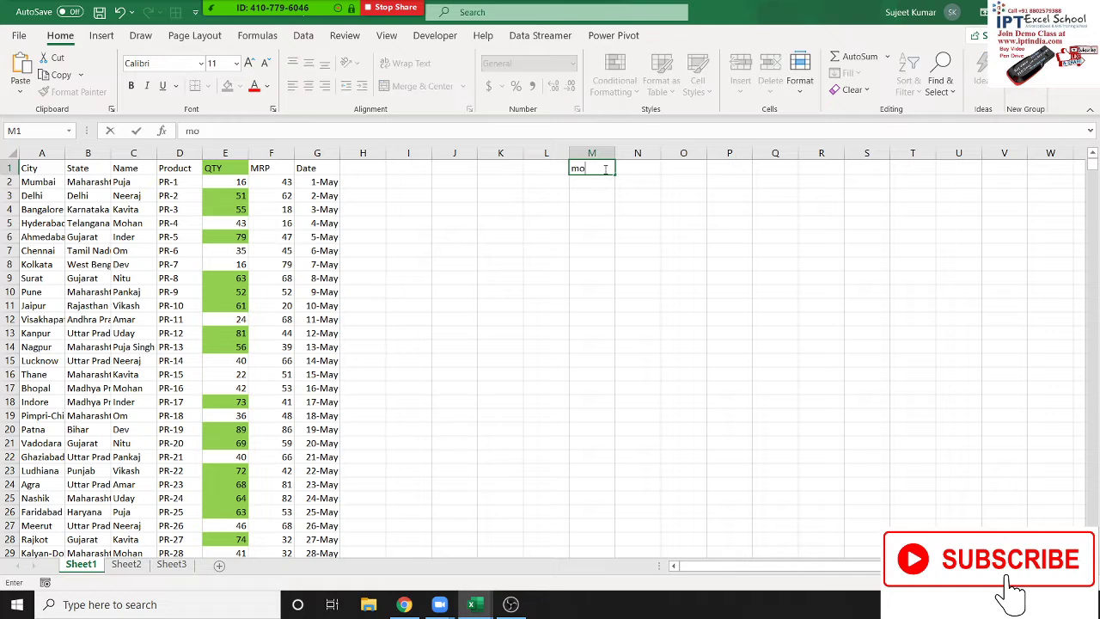
pyautogui.write('bile')
pyautogui.press('Return')
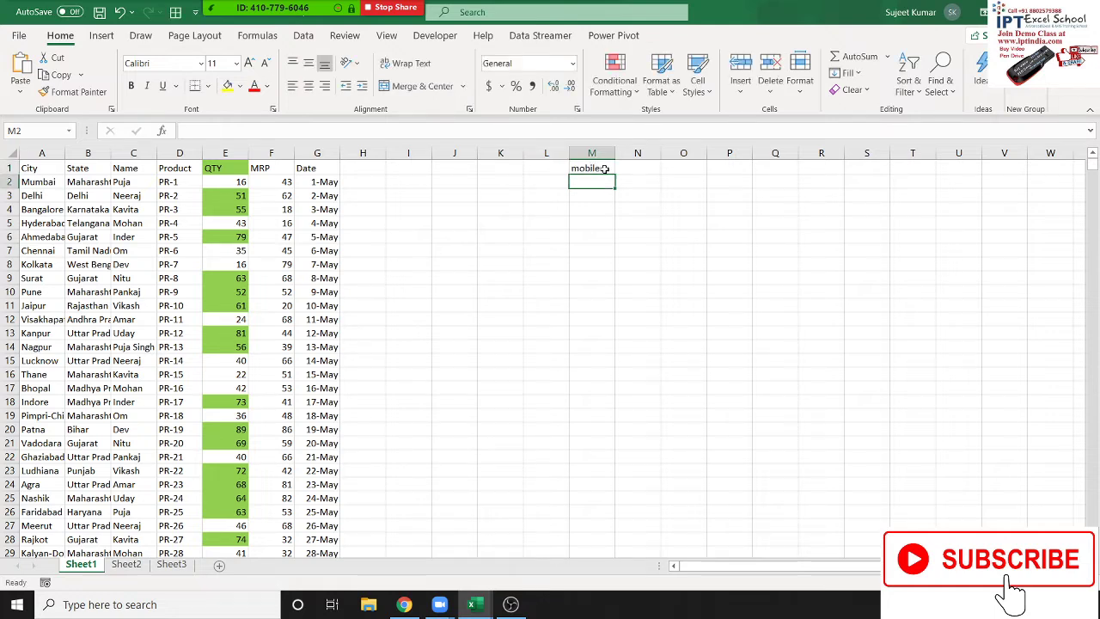
pyautogui.click(593, 152)
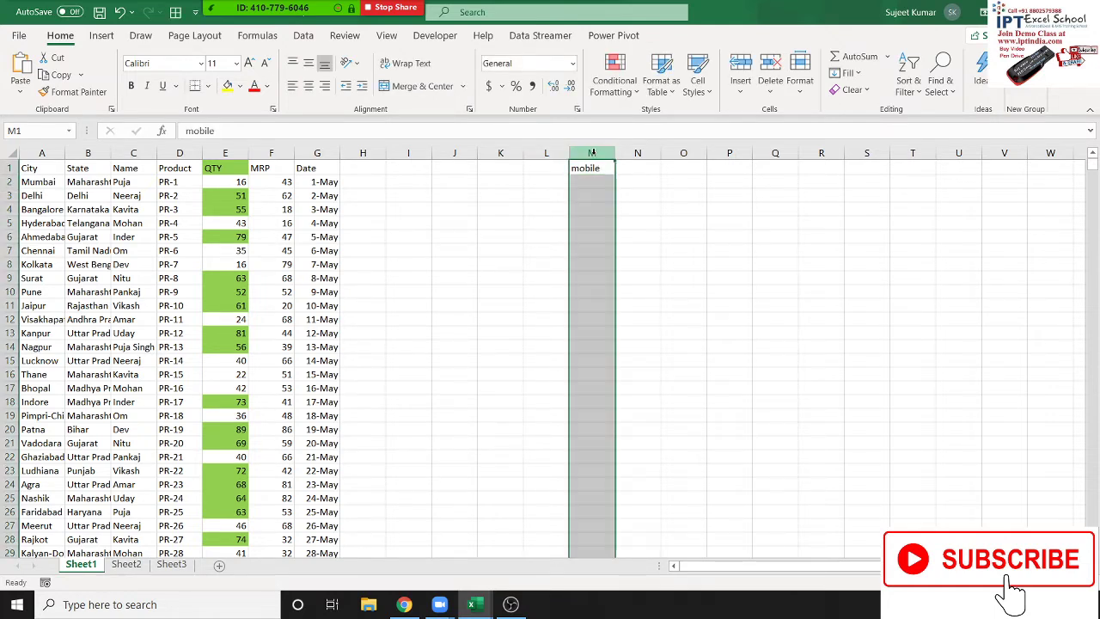
pyautogui.click(609, 85)
pyautogui.moveTo(662, 120)
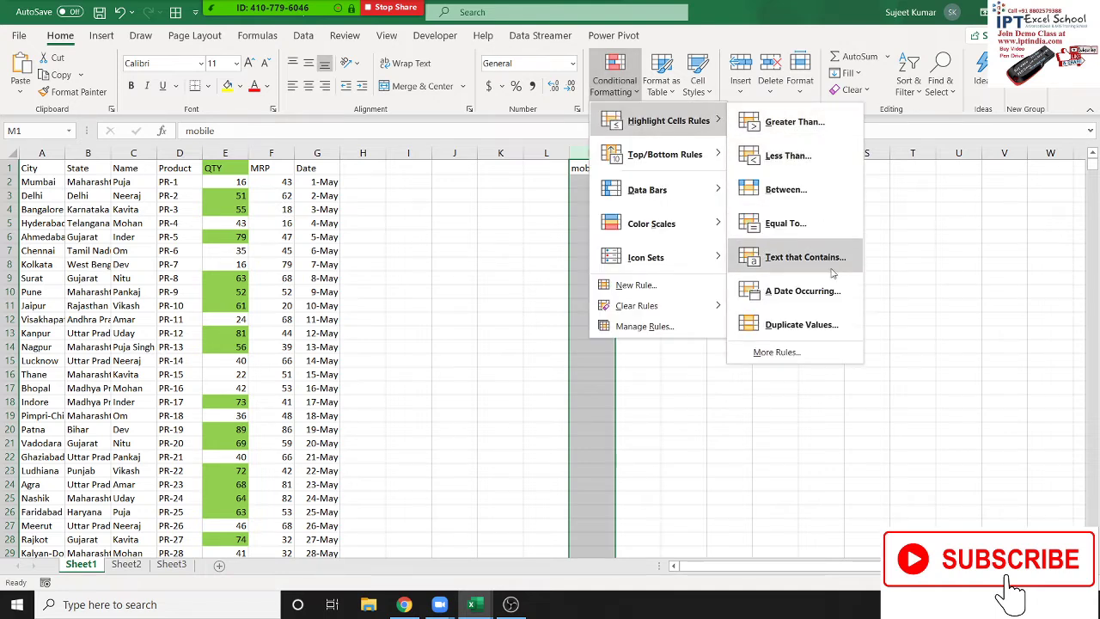
pyautogui.click(821, 325)
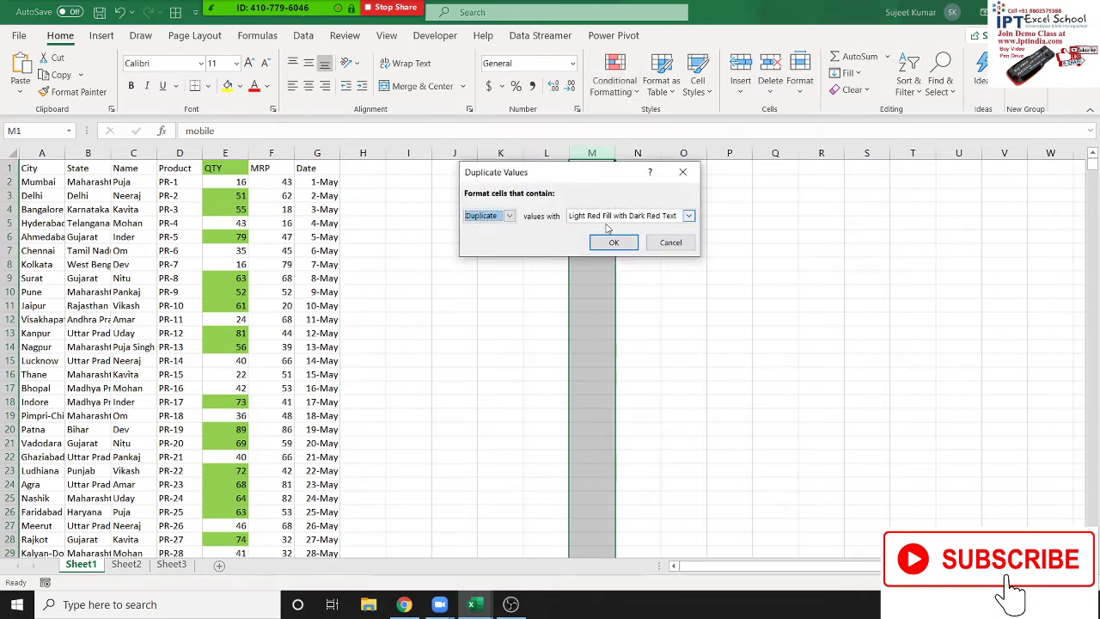
pyautogui.click(613, 242)
# Step: Enter a mobile number in M2 and begin typing the same number in M19
pyautogui.click(590, 182)
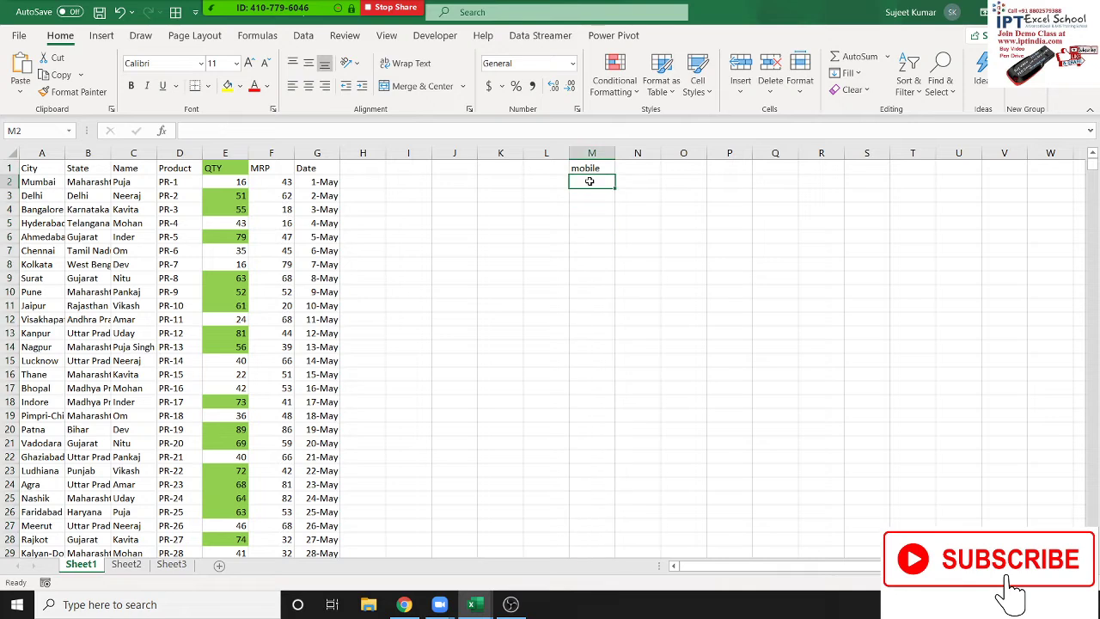
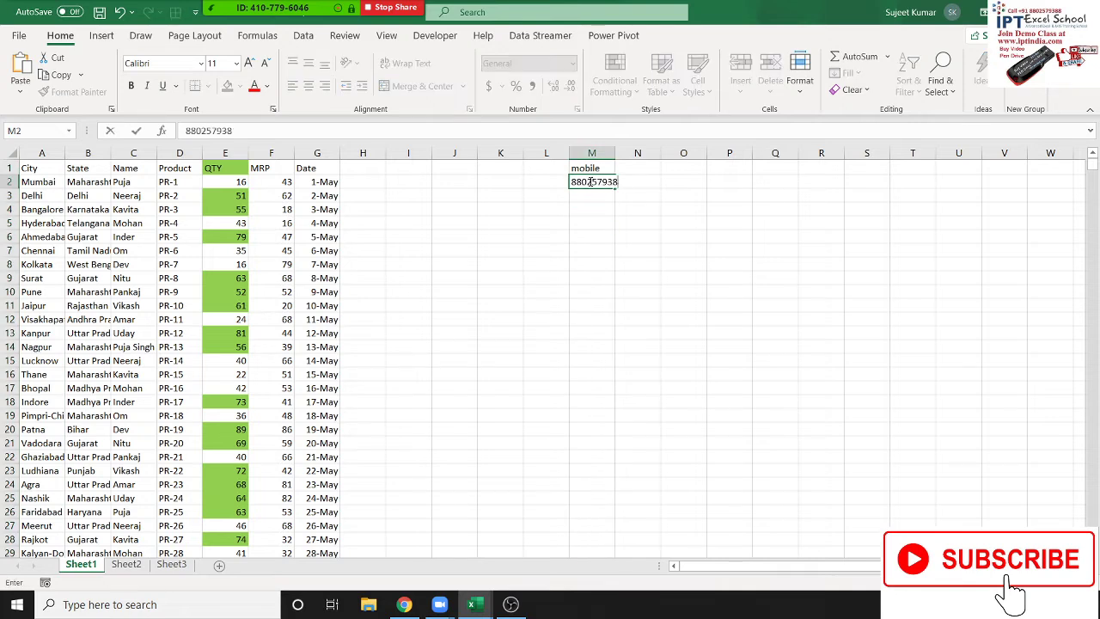
pyautogui.press('Return')
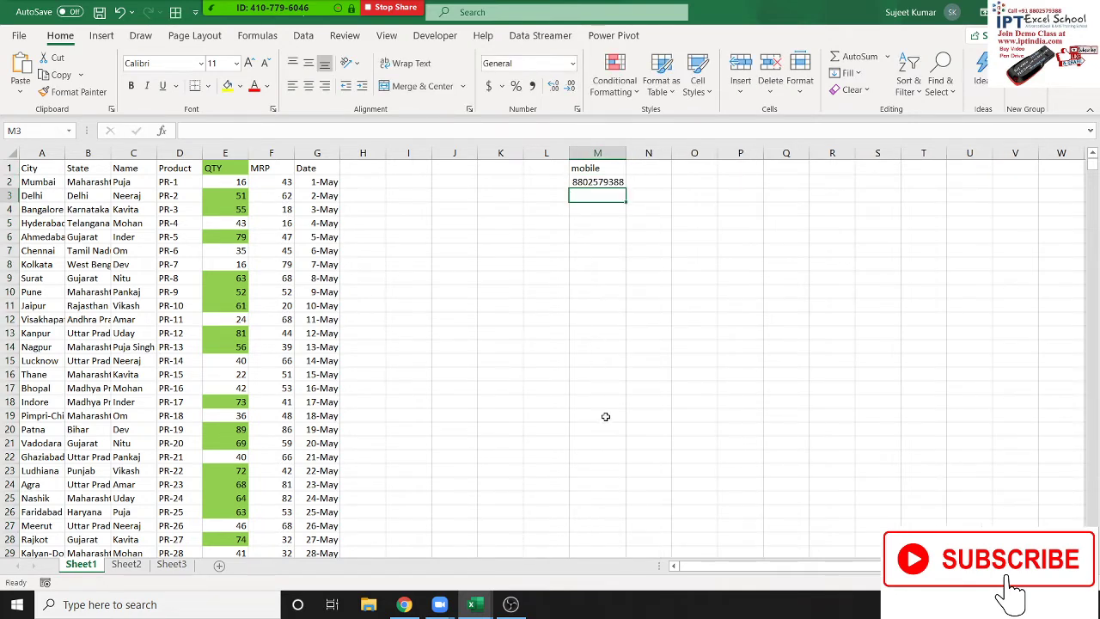
pyautogui.click(606, 415)
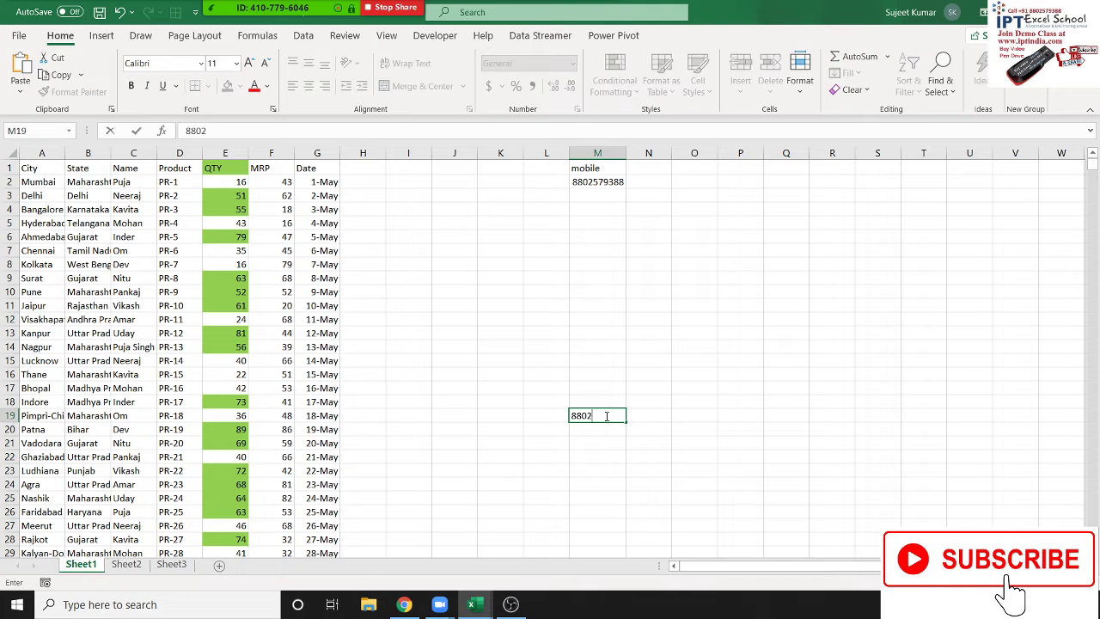
# Step: Commit the repeated number in M19 so M2 and M19 both turn light red
pyautogui.press('Return')
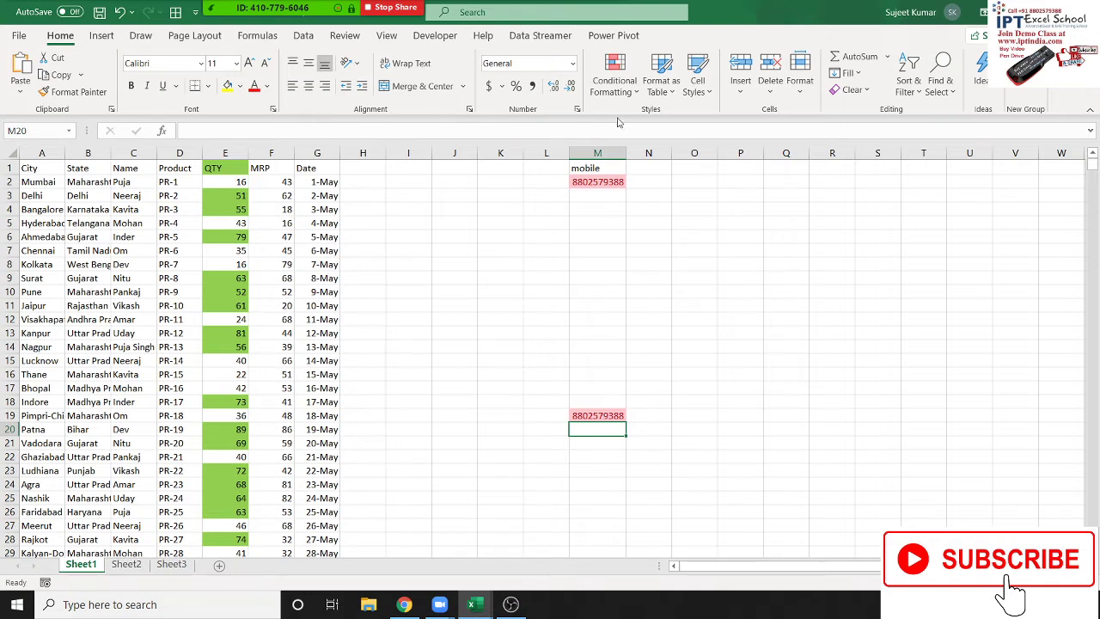
# Step: Clear all conditional formatting rules from the entire sheet and select the QTY column
pyautogui.click(601, 90)
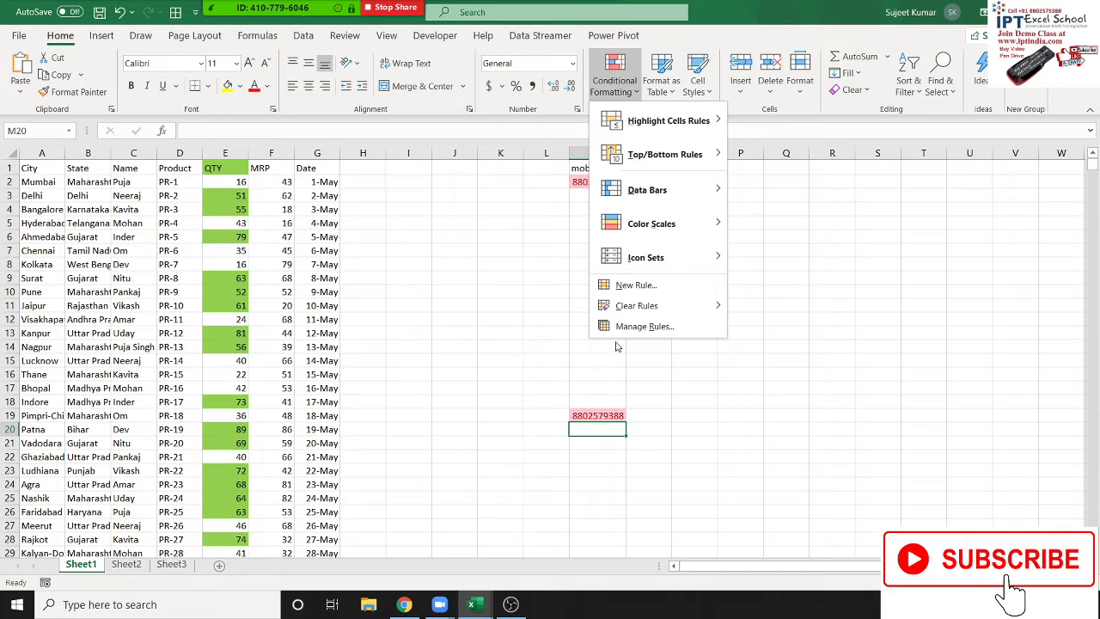
pyautogui.moveTo(637, 306)
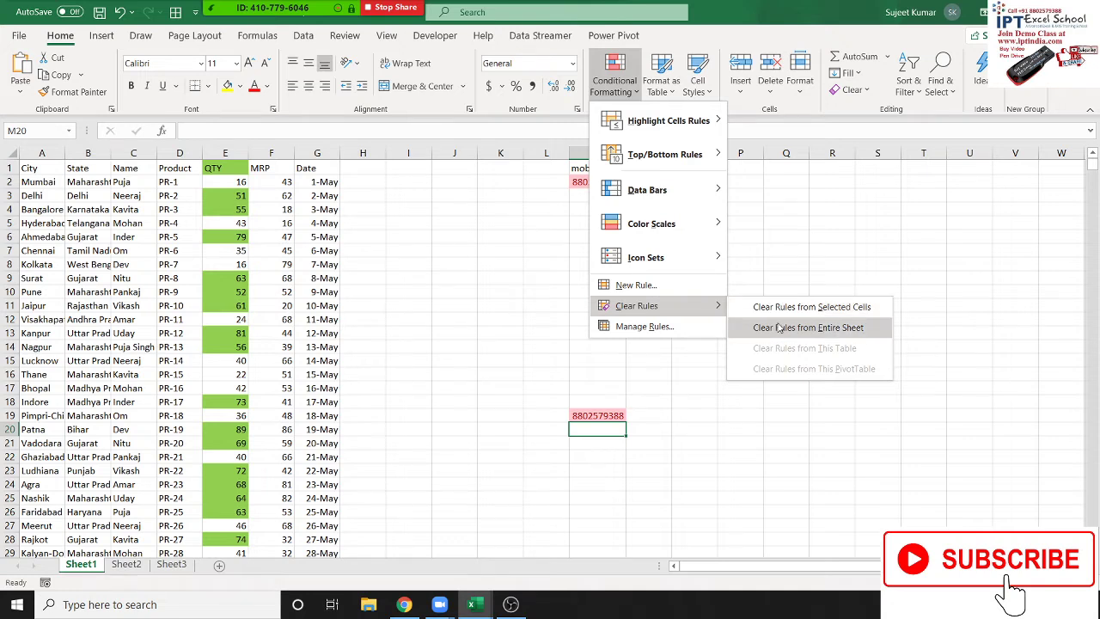
pyautogui.click(778, 327)
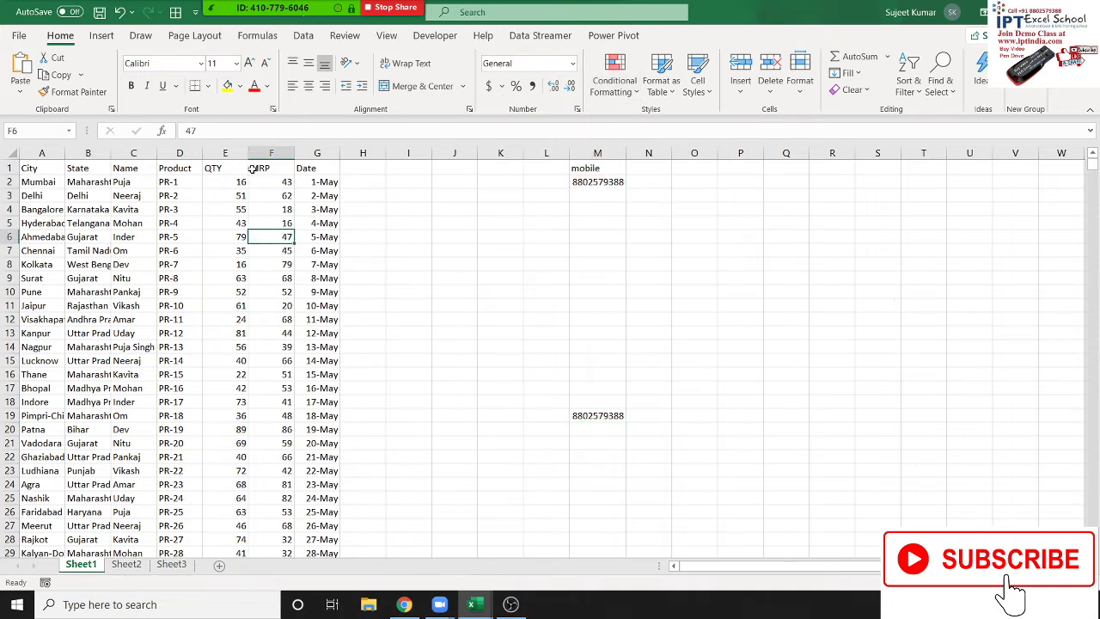
pyautogui.click(225, 153)
# Step: Start a Top 10 Items rule on the QTY column with 100 as the rank count
pyautogui.click(626, 90)
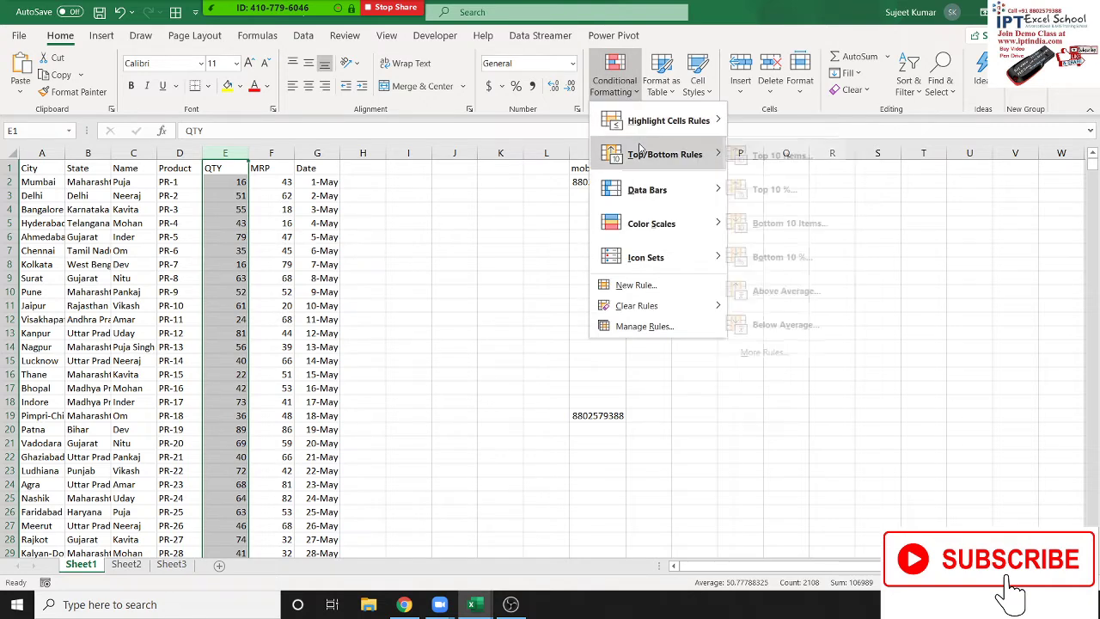
pyautogui.moveTo(664, 153)
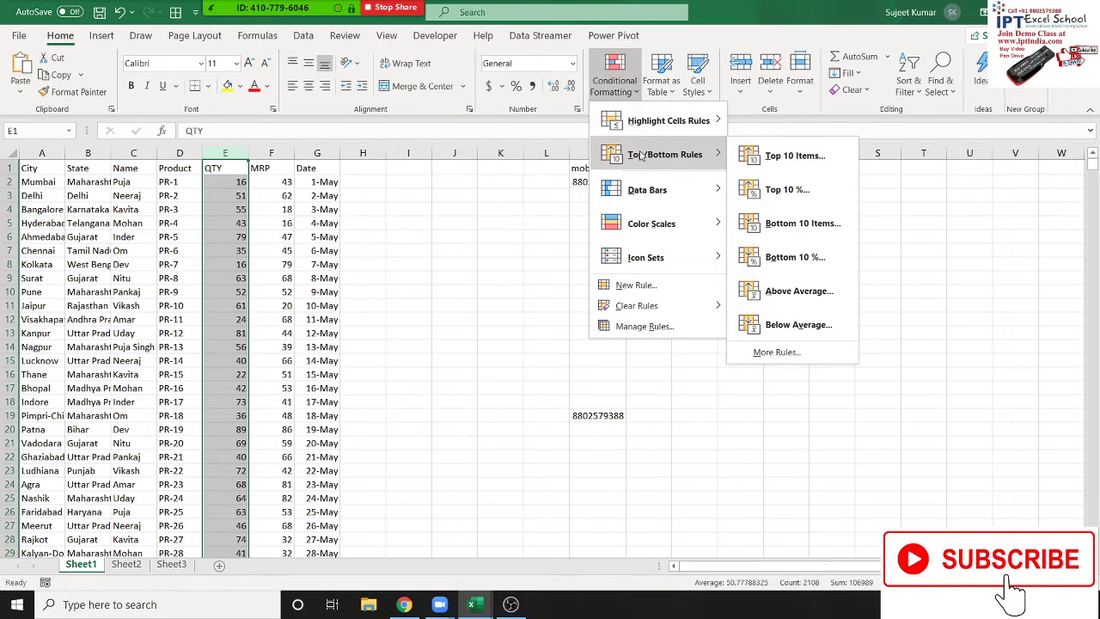
pyautogui.press('Escape')
pyautogui.click(778, 163)
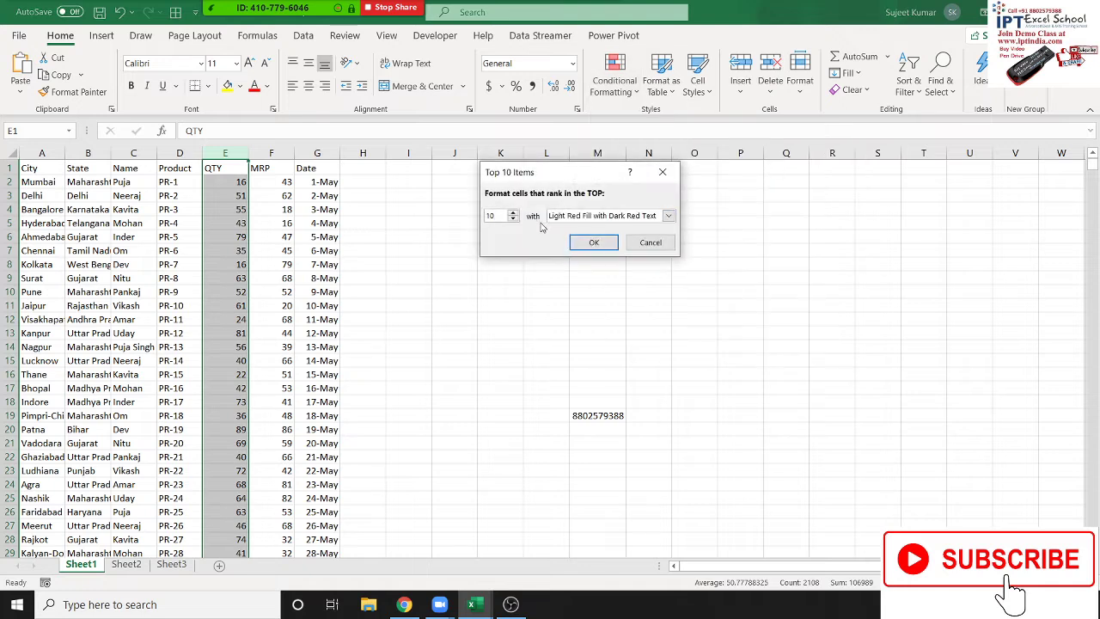
pyautogui.write('100')
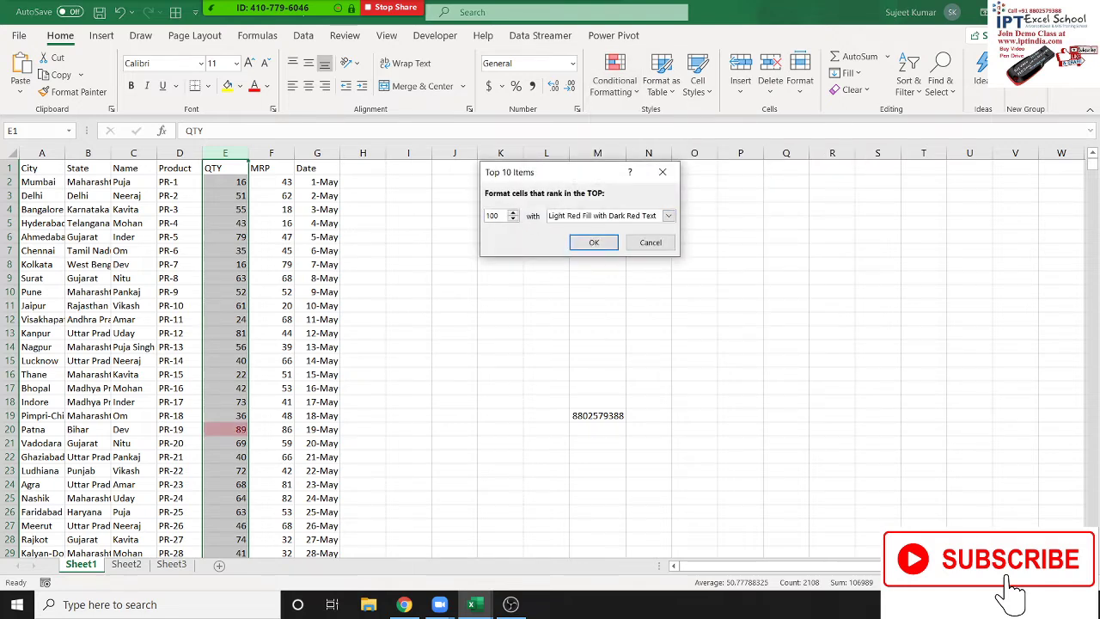
pyautogui.moveTo(502, 215); pyautogui.dragTo(470, 225)
# Step: Cancel the top-items dialog and select the QTY values E2:E65
pyautogui.click(657, 245)
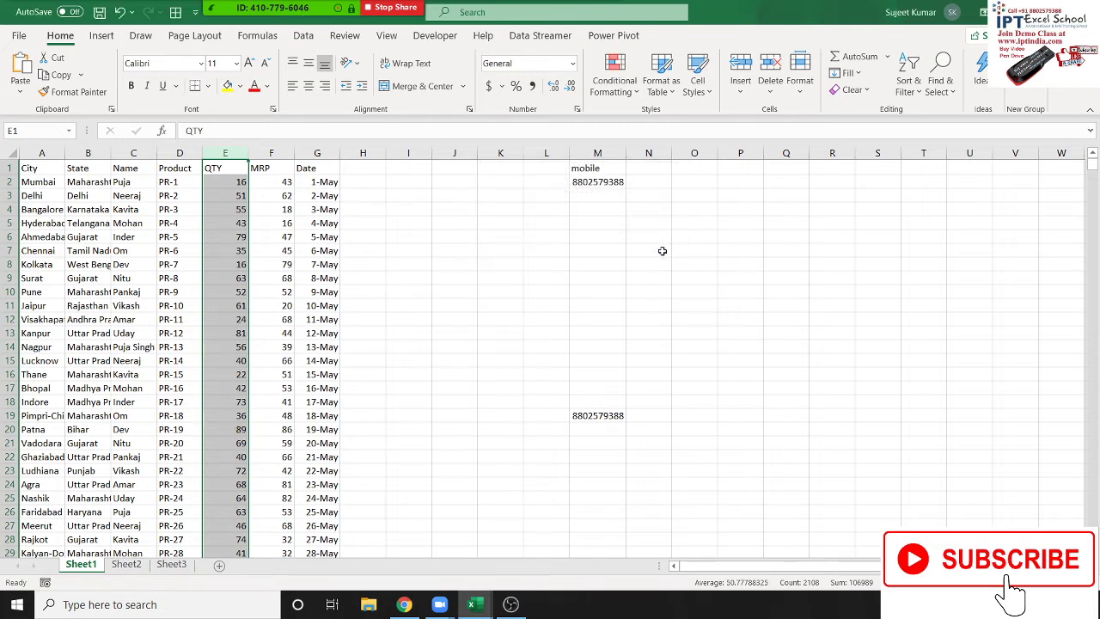
pyautogui.moveTo(229, 182)
pyautogui.mouseDown()
pyautogui.moveTo(222, 592)
pyautogui.moveTo(255, 446)
pyautogui.mouseUp()
pyautogui.scroll(13, 255, 447)
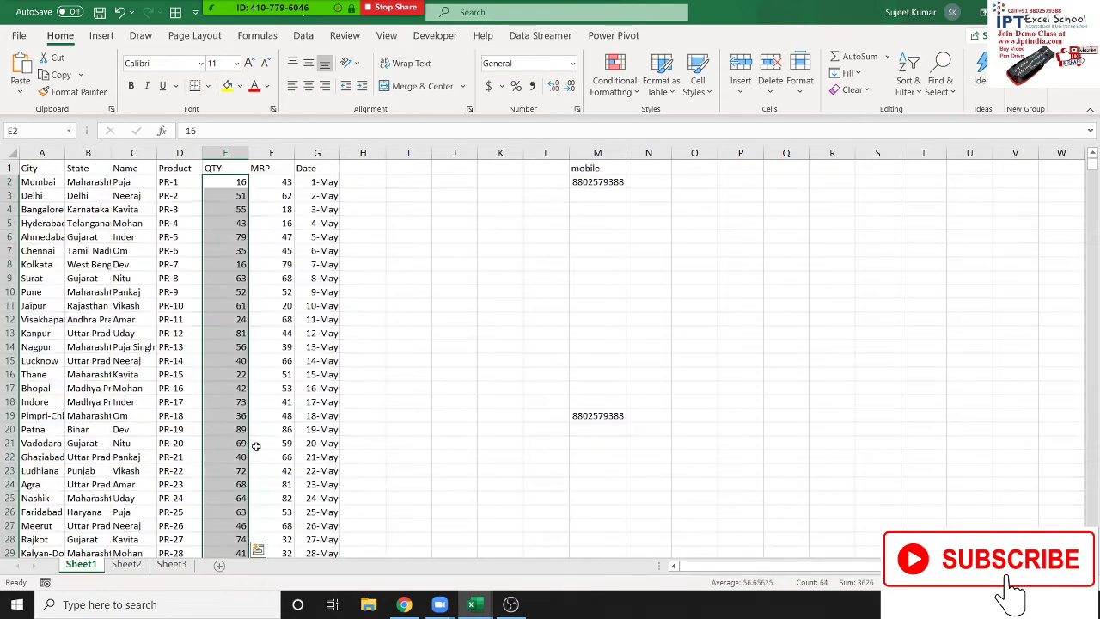
# Step: Apply a Top 5 Items rule with light red fill and dark red text to E2:E65
pyautogui.click(610, 87)
pyautogui.moveTo(662, 120)
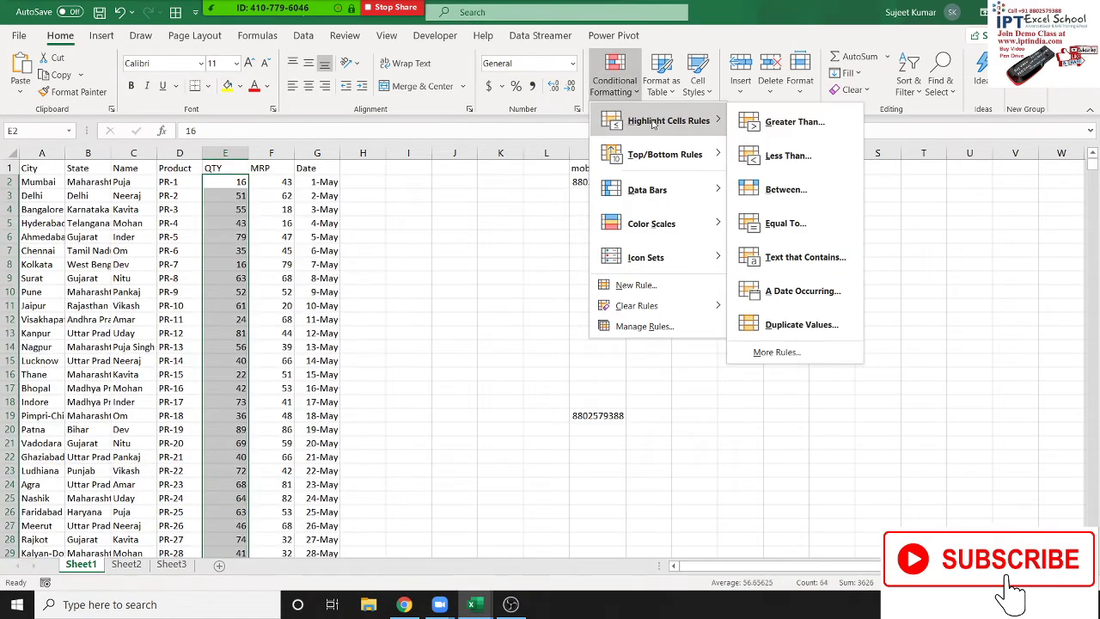
pyautogui.click(756, 156)
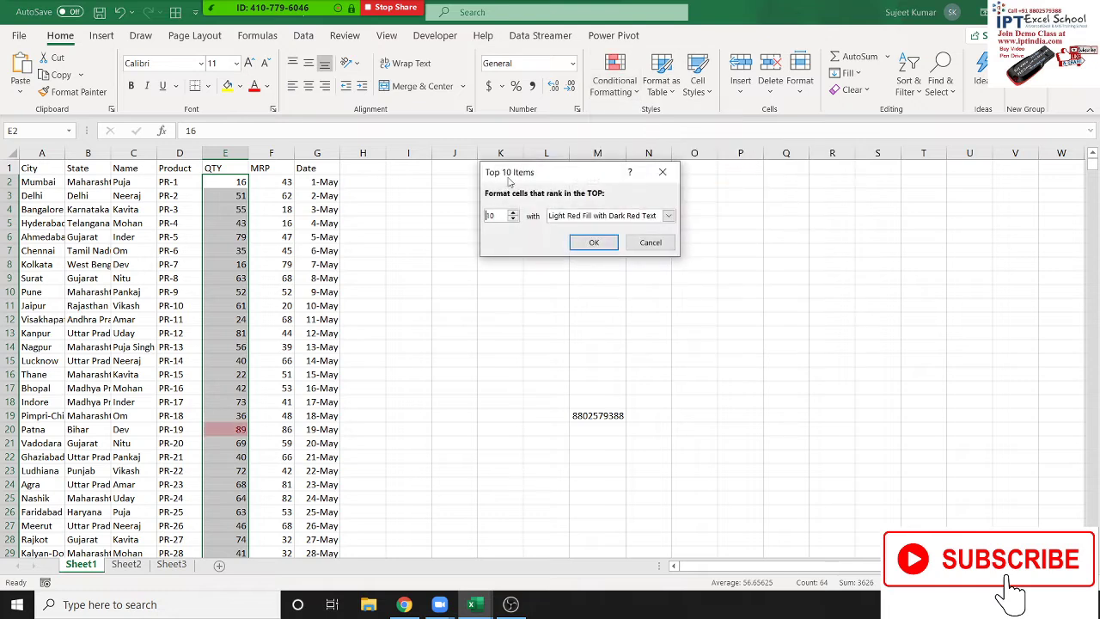
pyautogui.doubleClick(502, 213)
pyautogui.write('5')
pyautogui.click(591, 244)
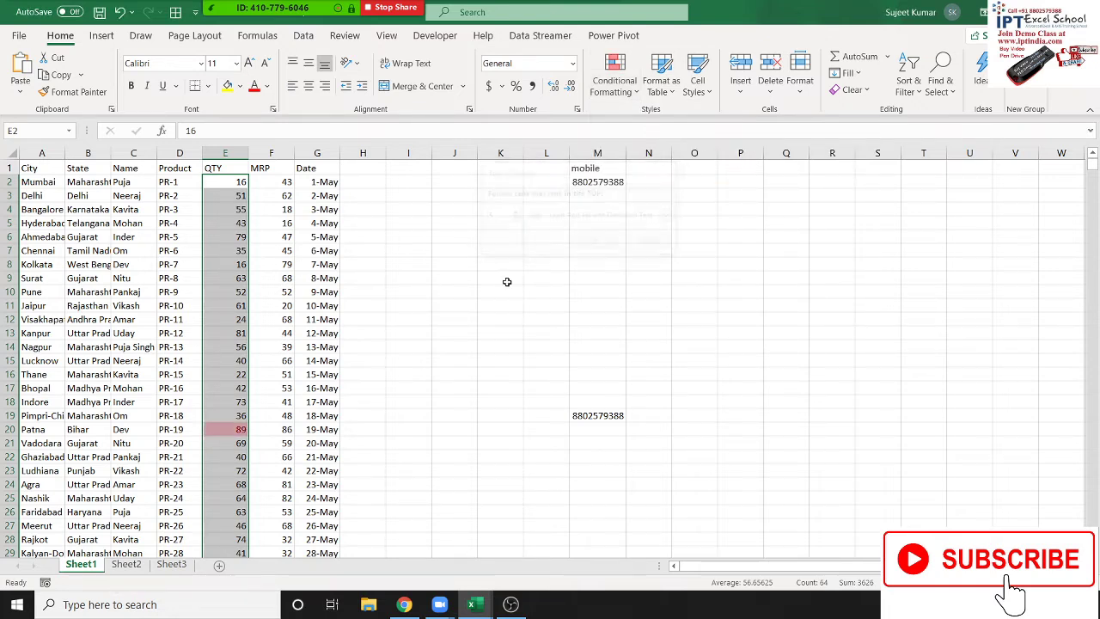
pyautogui.scroll(-1, 355, 311)
pyautogui.scroll(-3, 352, 314)
pyautogui.scroll(-2, 352, 314)
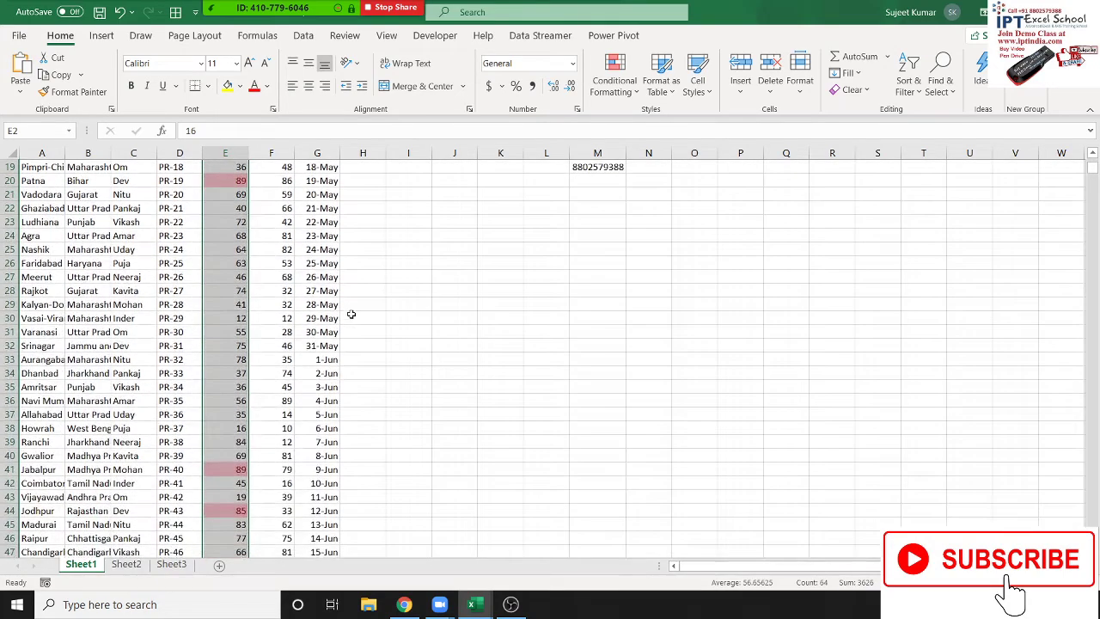
pyautogui.scroll(-4, 351, 313)
pyautogui.scroll(5, 351, 313)
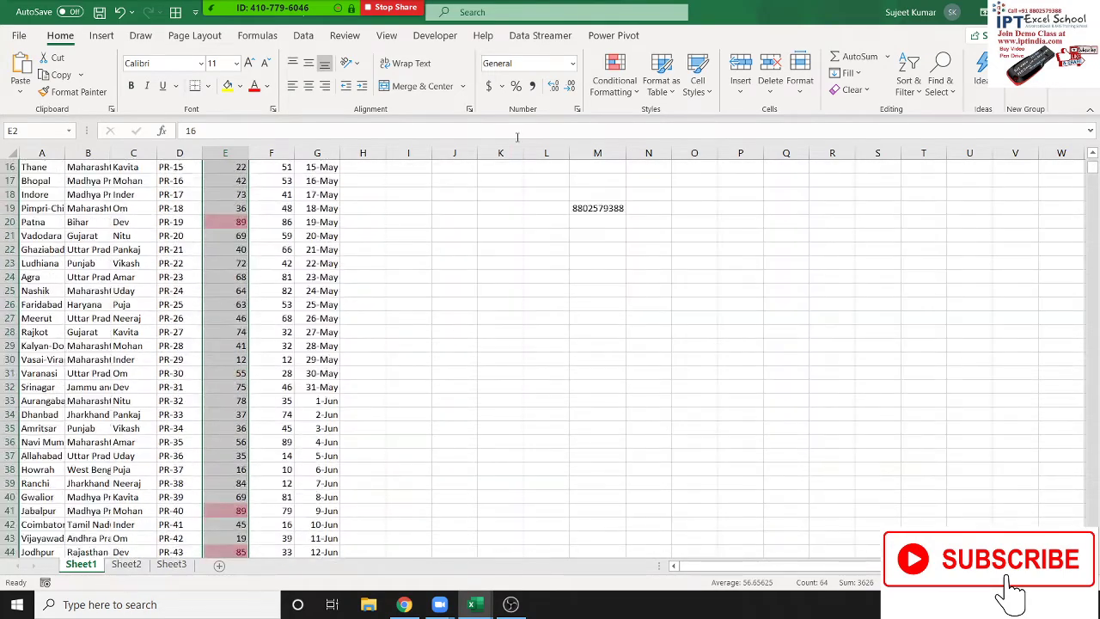
# Step: Preview a Bottom 10 Items rule on the QTY values, then cancel it
pyautogui.click(614, 77)
pyautogui.moveTo(663, 155)
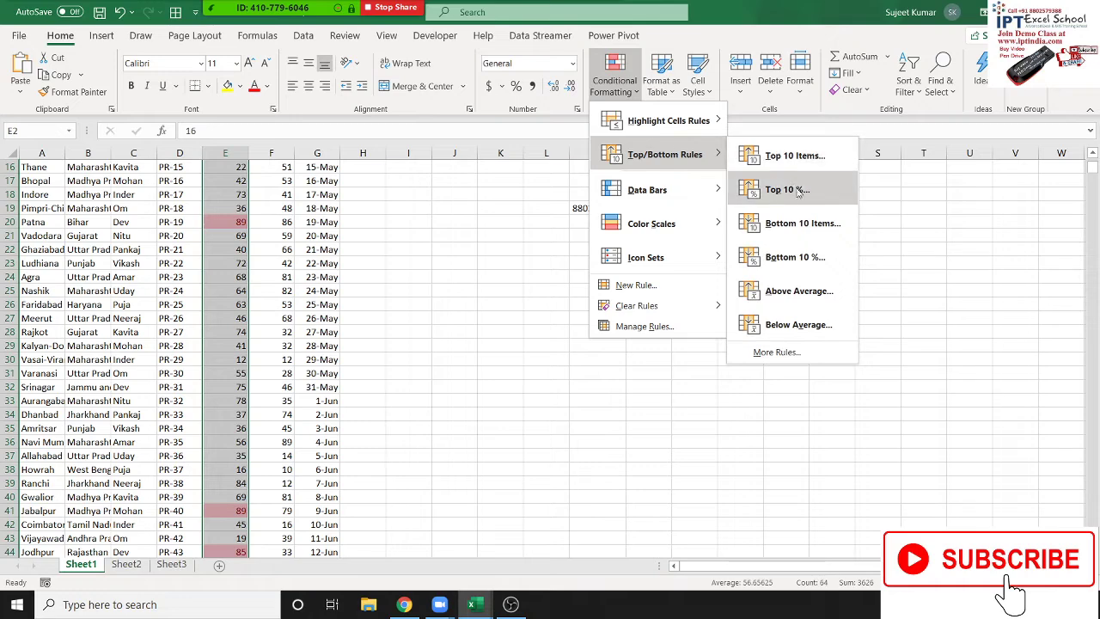
pyautogui.click(805, 227)
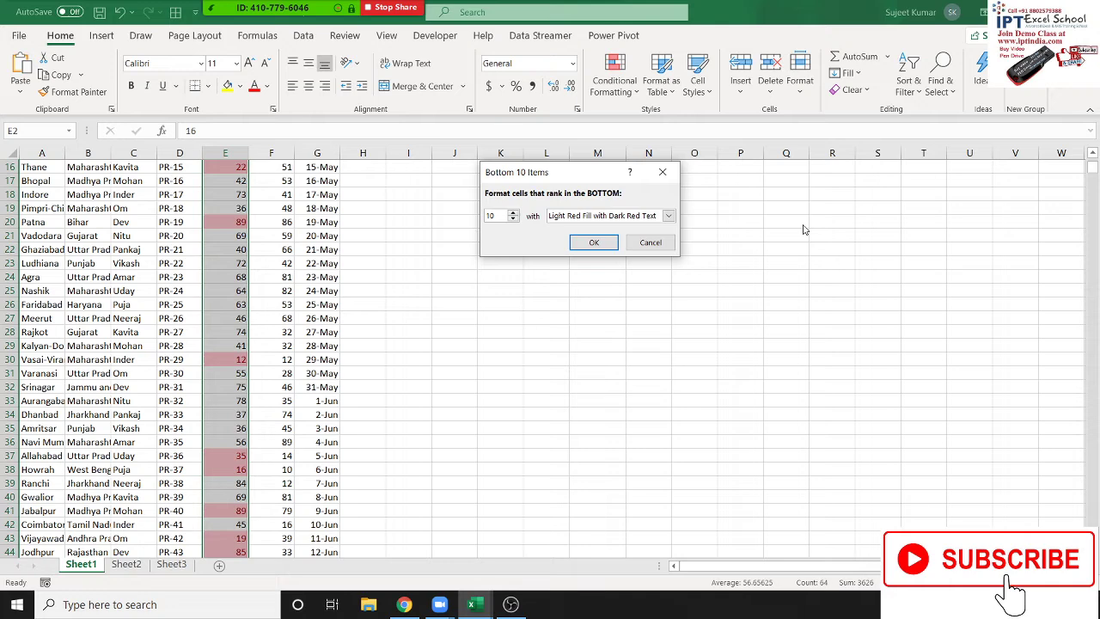
pyautogui.click(651, 241)
# Step: Open the Conditional Formatting menu to reach the Top/Bottom Rules choices
pyautogui.click(622, 93)
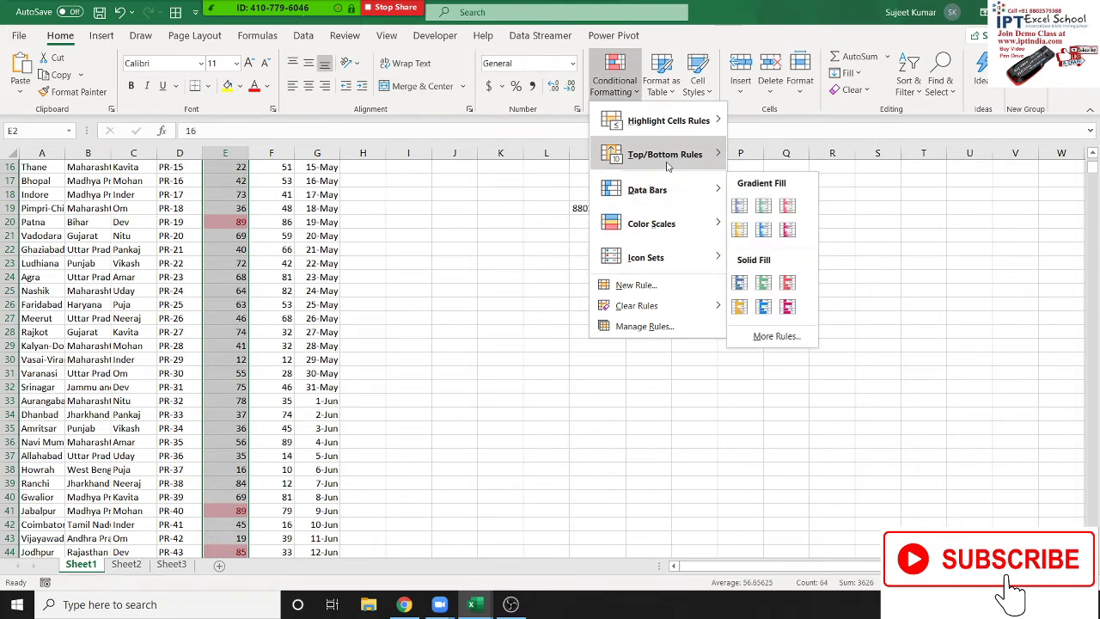
pyautogui.moveTo(664, 154)
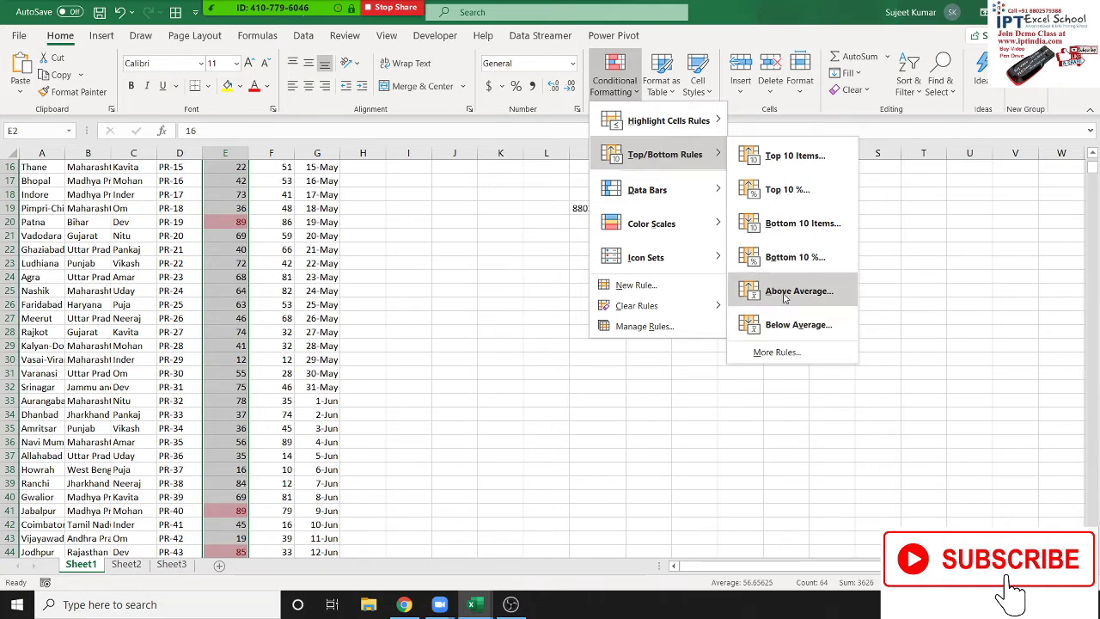
# Step: Preview Above Average and Below Average highlights on the QTY values, cancelling both
pyautogui.click(784, 293)
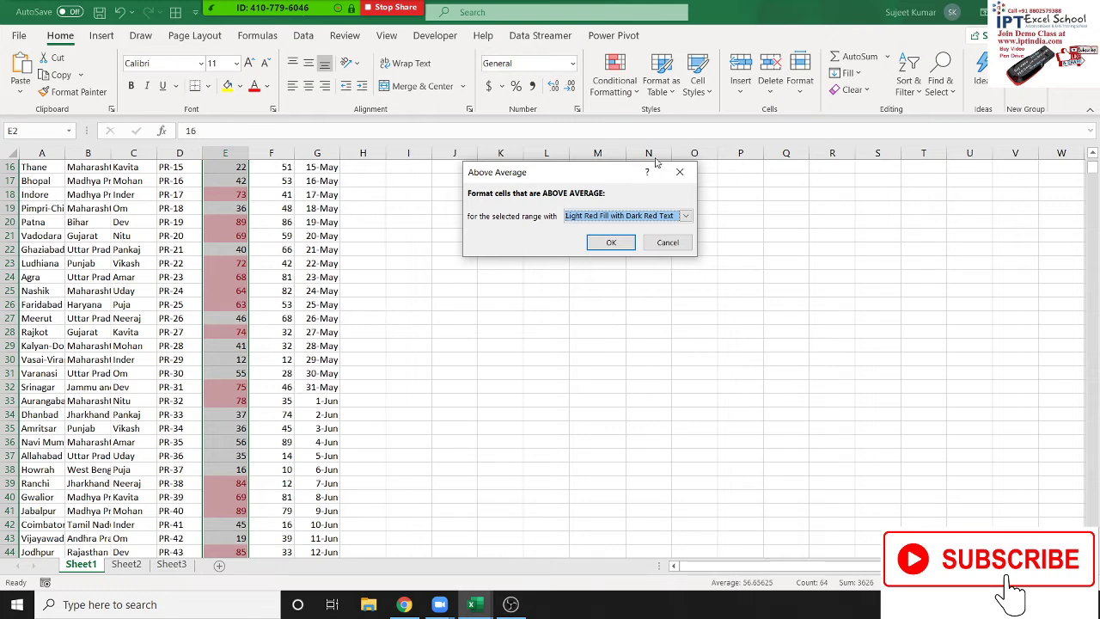
pyautogui.press('Escape')
pyautogui.click(625, 79)
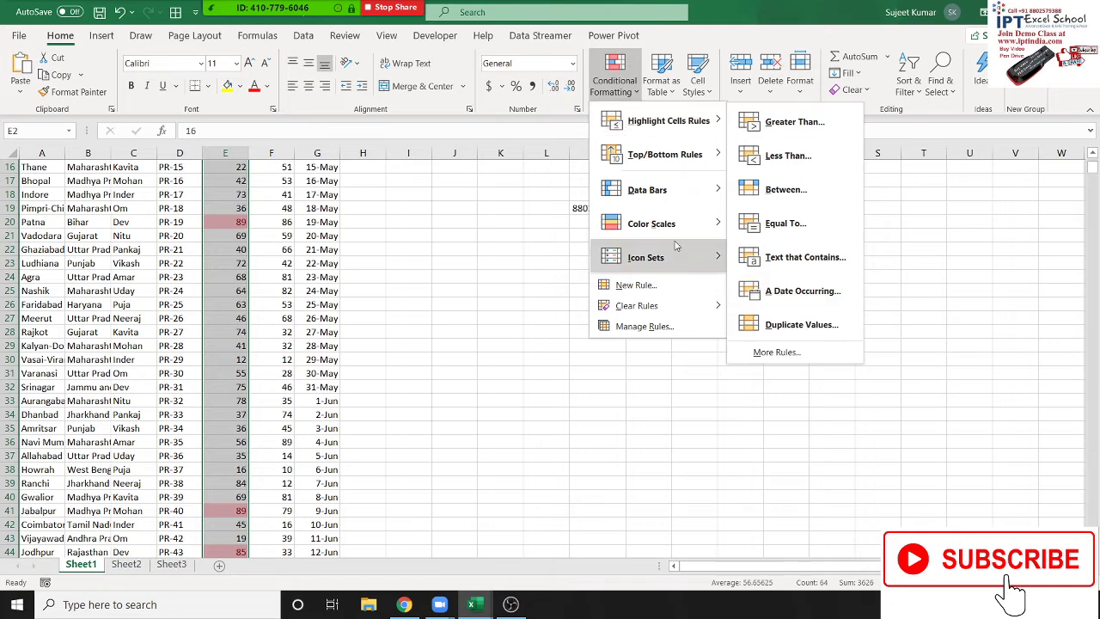
pyautogui.moveTo(664, 155)
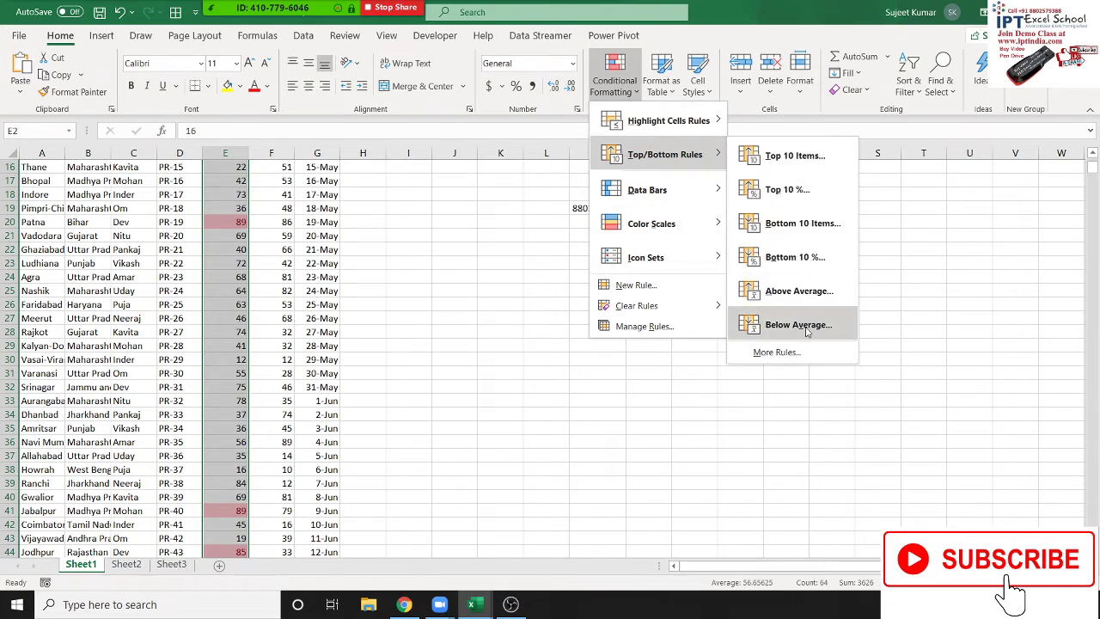
pyautogui.click(803, 328)
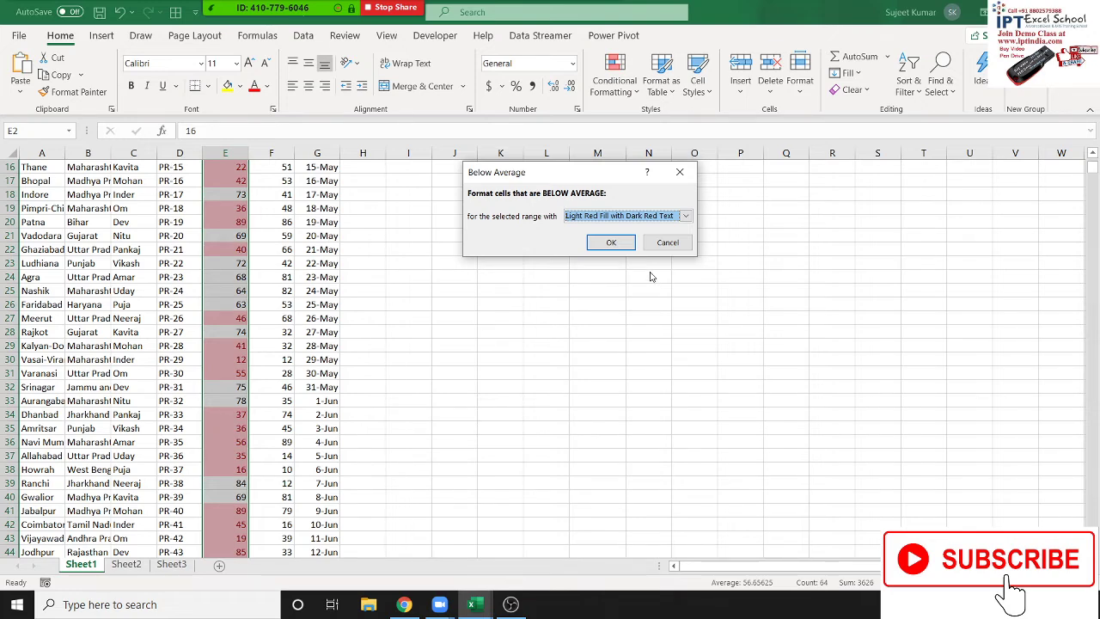
pyautogui.press('Escape')
# Step: Preview orange gradient data bars on the QTY values from the Data Bars menu
pyautogui.click(627, 95)
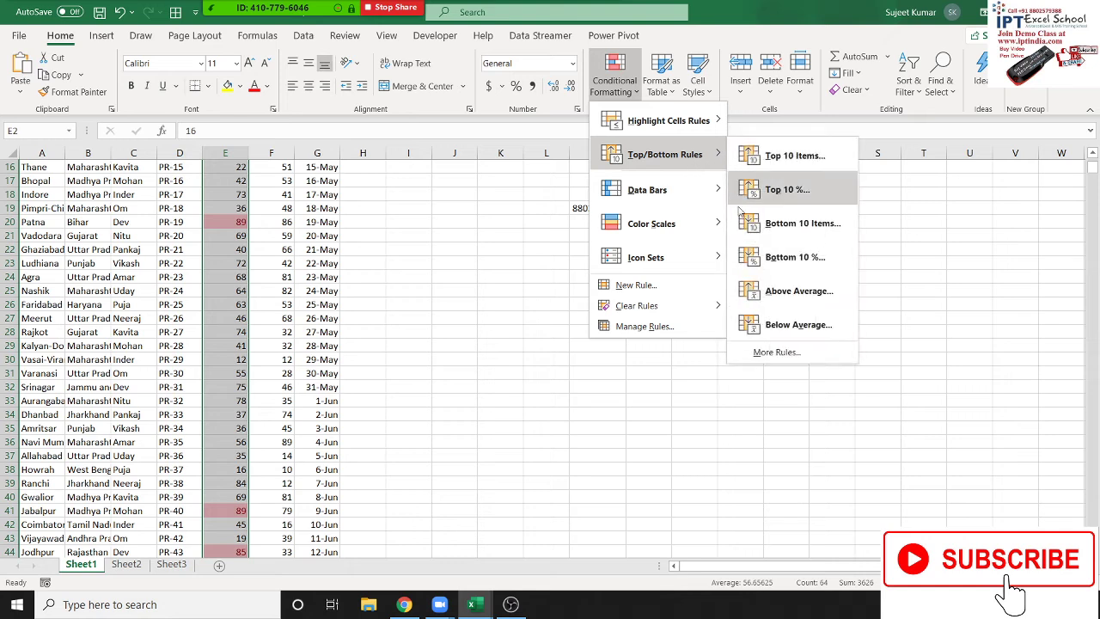
pyautogui.moveTo(647, 190)
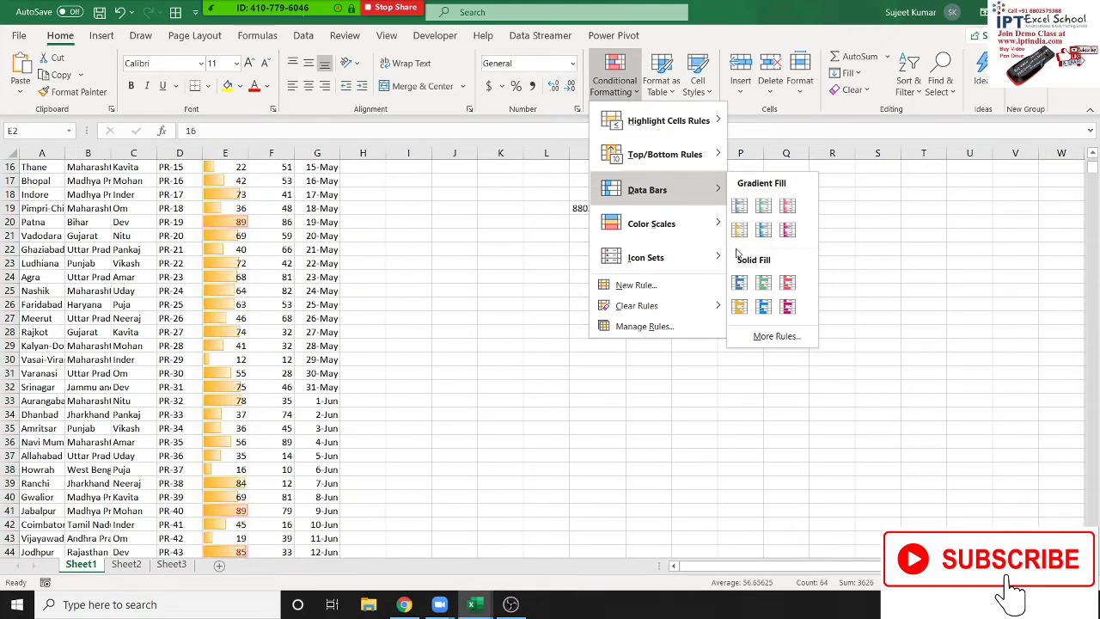
# Step: Fill Q1:Q10 with the numbers 1 through 10
pyautogui.click(896, 264)
pyautogui.click(772, 165)
pyautogui.scroll(5, 771, 165)
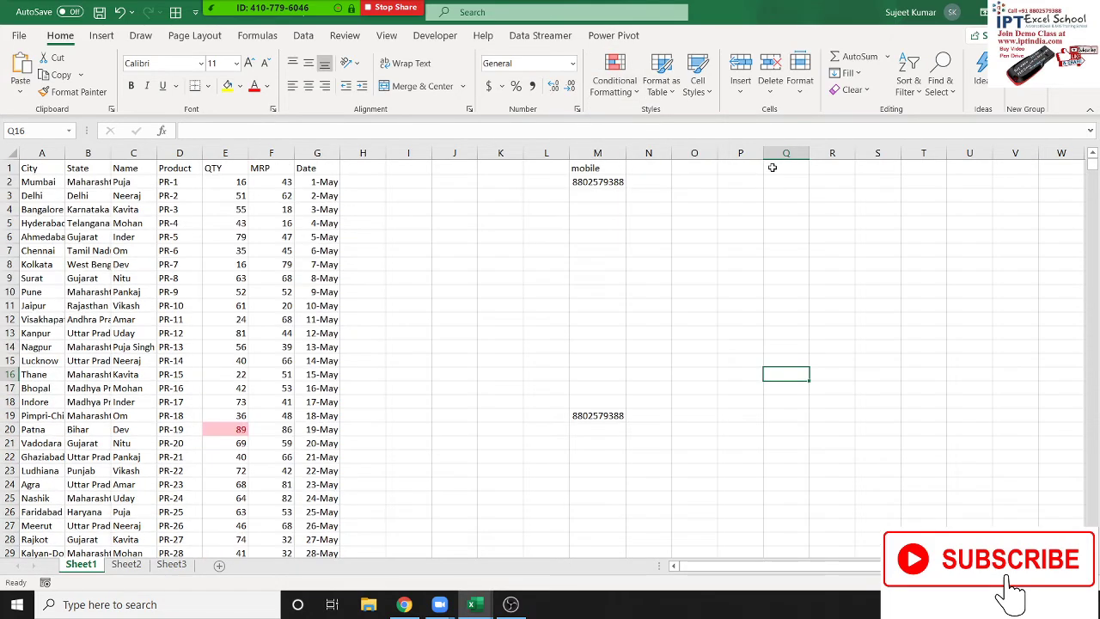
pyautogui.click(777, 163)
pyautogui.write('1')
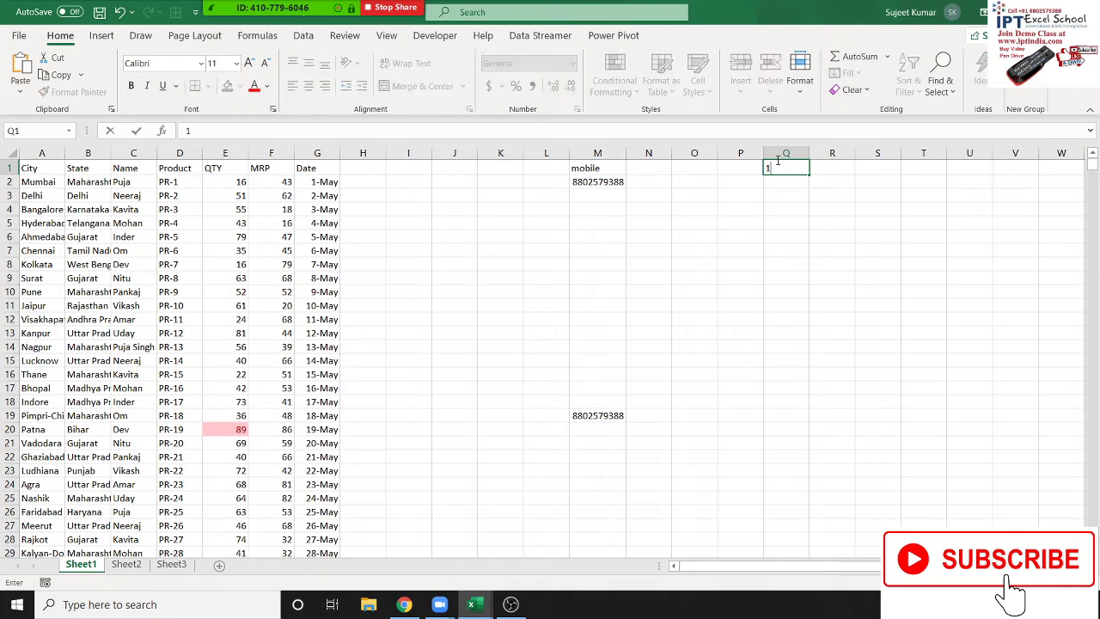
pyautogui.press('Return')
pyautogui.write('2')
pyautogui.press('Return')
pyautogui.write('3 4')
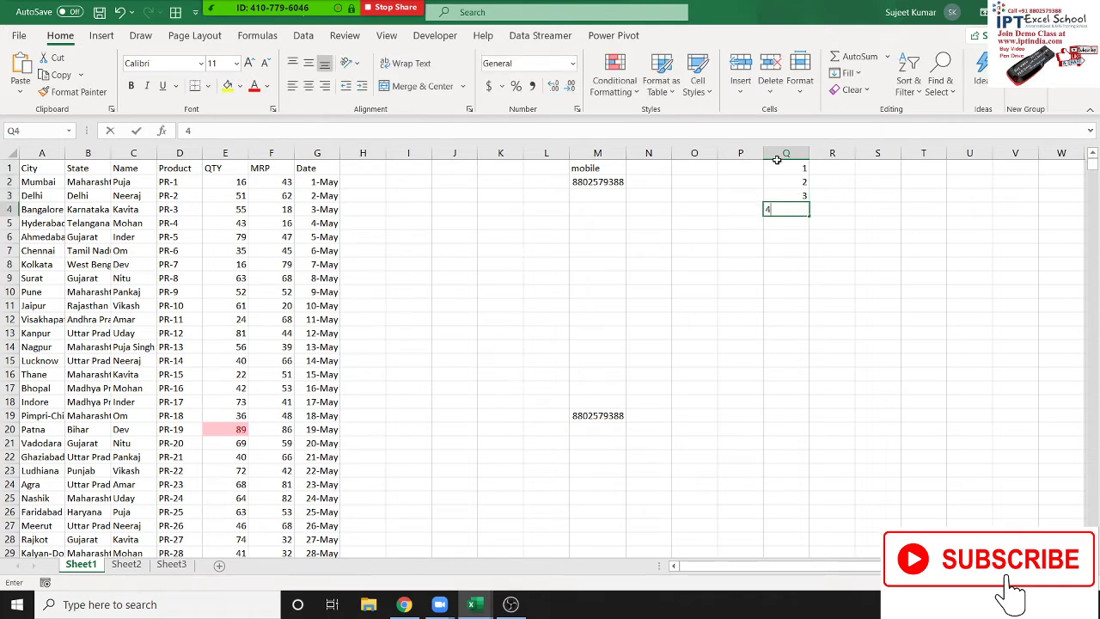
pyautogui.write(' 5 6 7 8')
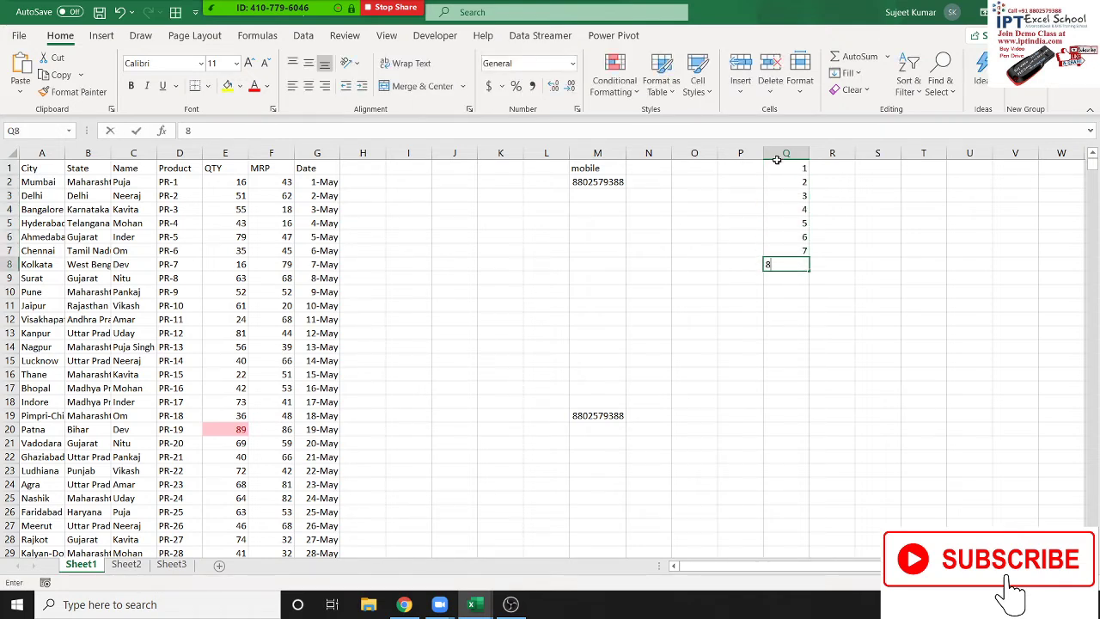
pyautogui.write(' 9 10')
# Step: Try blue gradient data bars on Q1:Q10, then undo them
pyautogui.moveTo(783, 168); pyautogui.dragTo(799, 294)
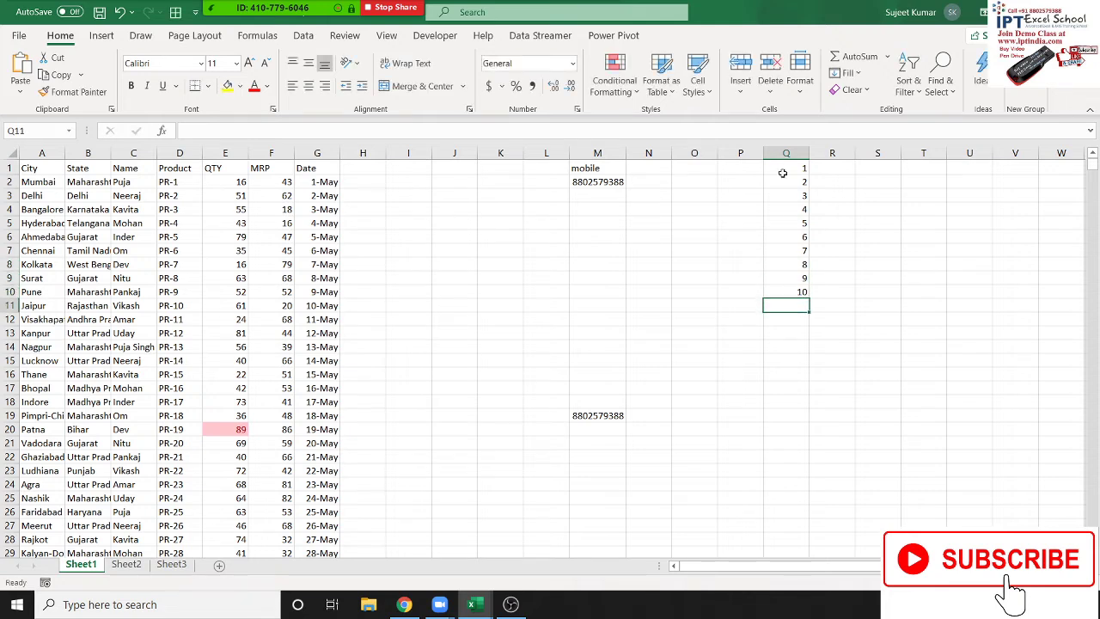
pyautogui.click(614, 76)
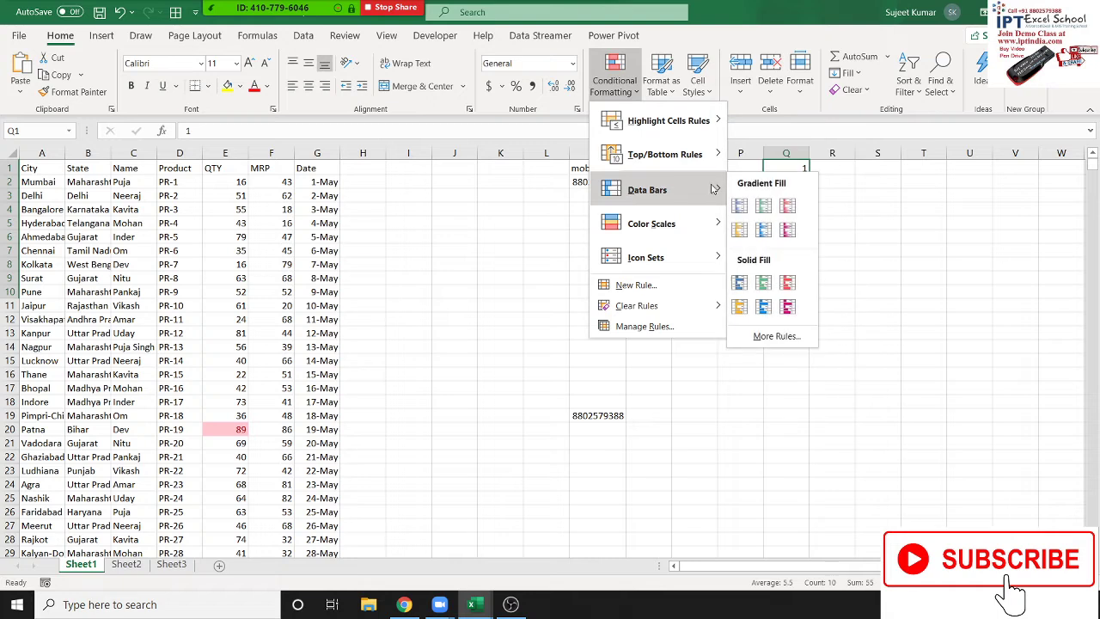
pyautogui.moveTo(657, 190)
pyautogui.click(739, 205)
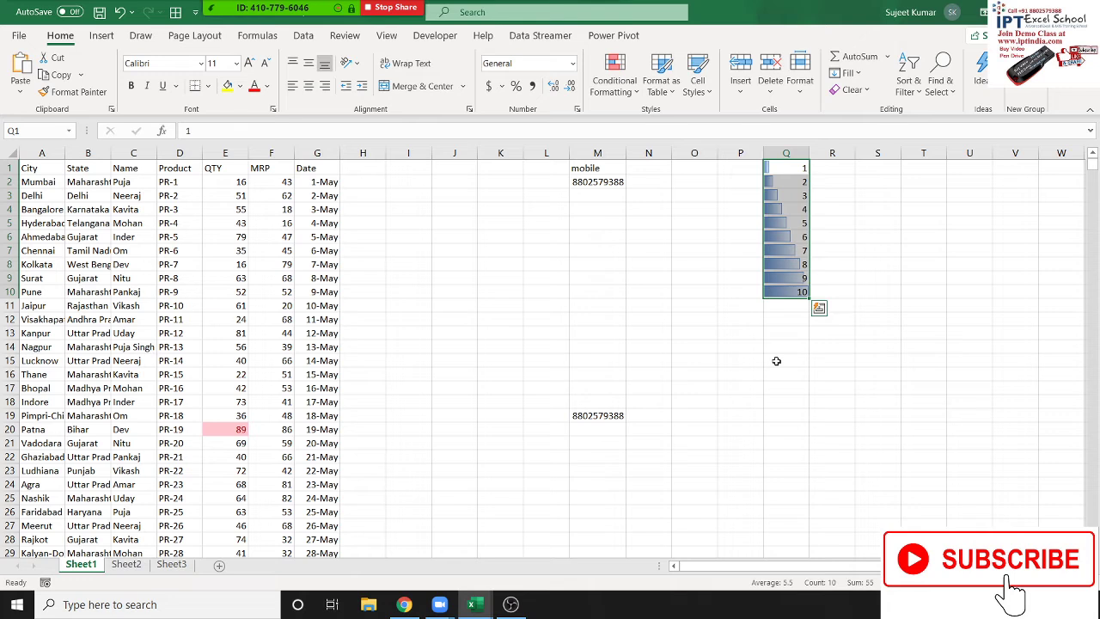
pyautogui.hotkey('ctrl', 'z')
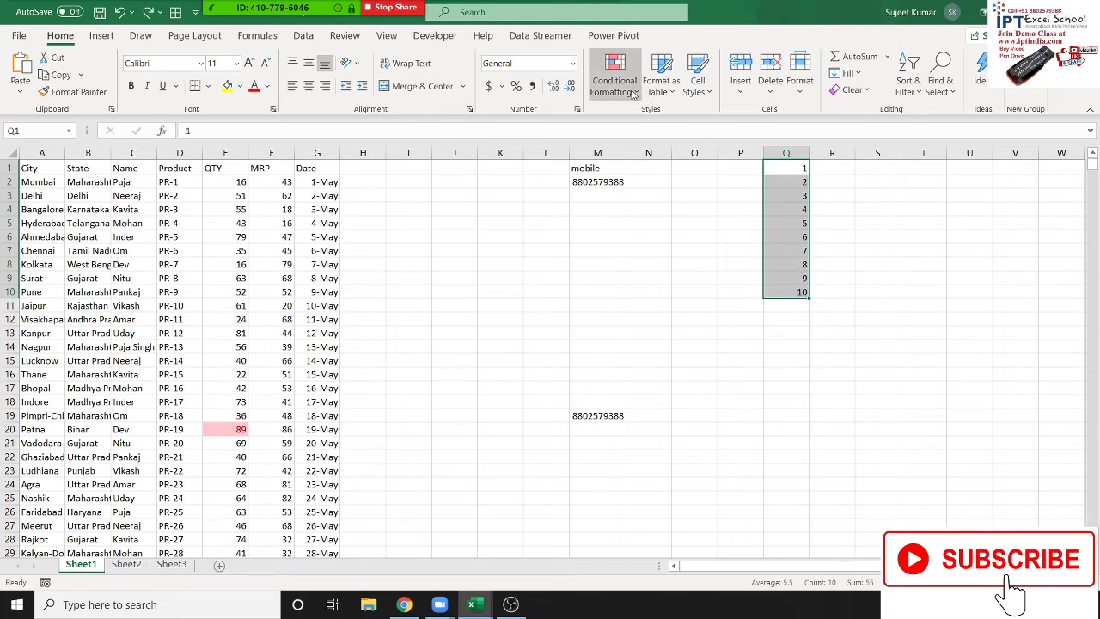
# Step: Try a green-yellow-red color scale on Q1:Q10, then undo it
pyautogui.click(613, 95)
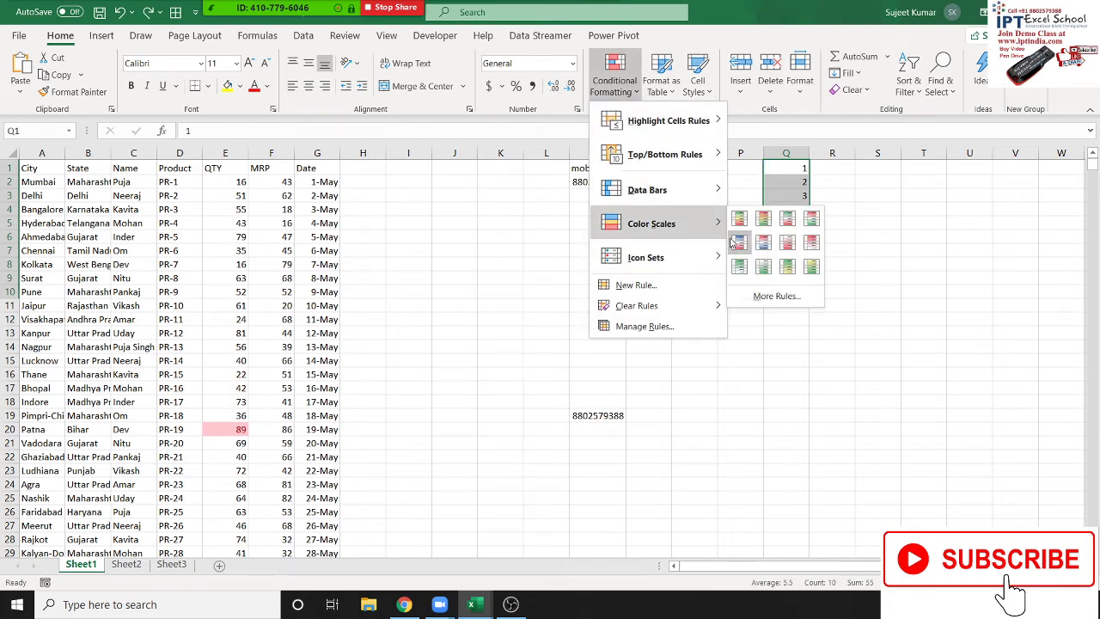
pyautogui.moveTo(651, 224)
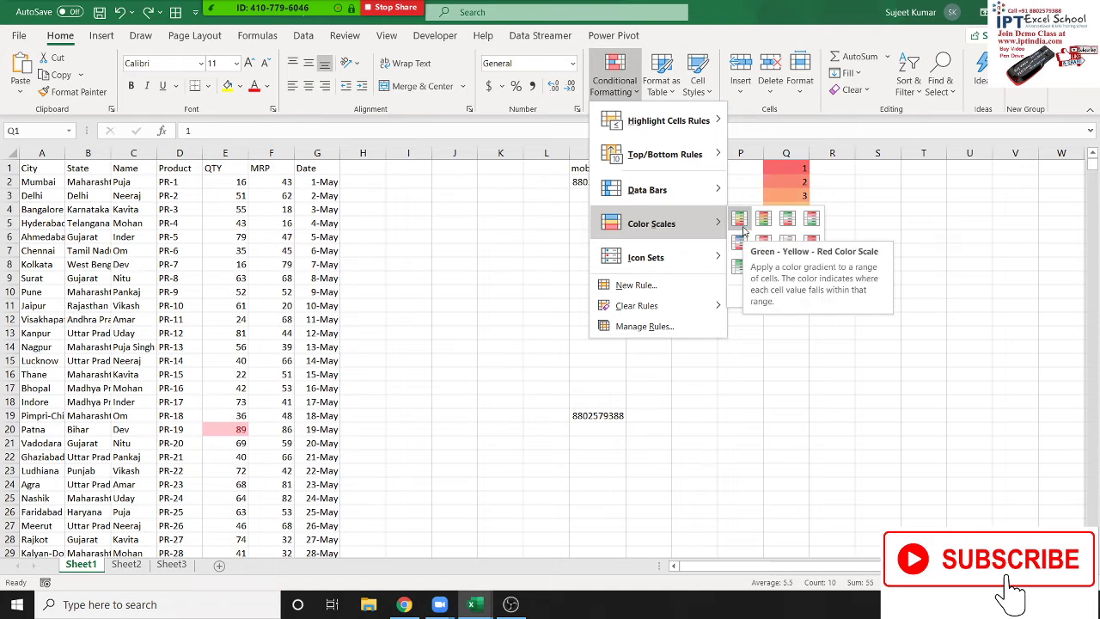
pyautogui.click(741, 225)
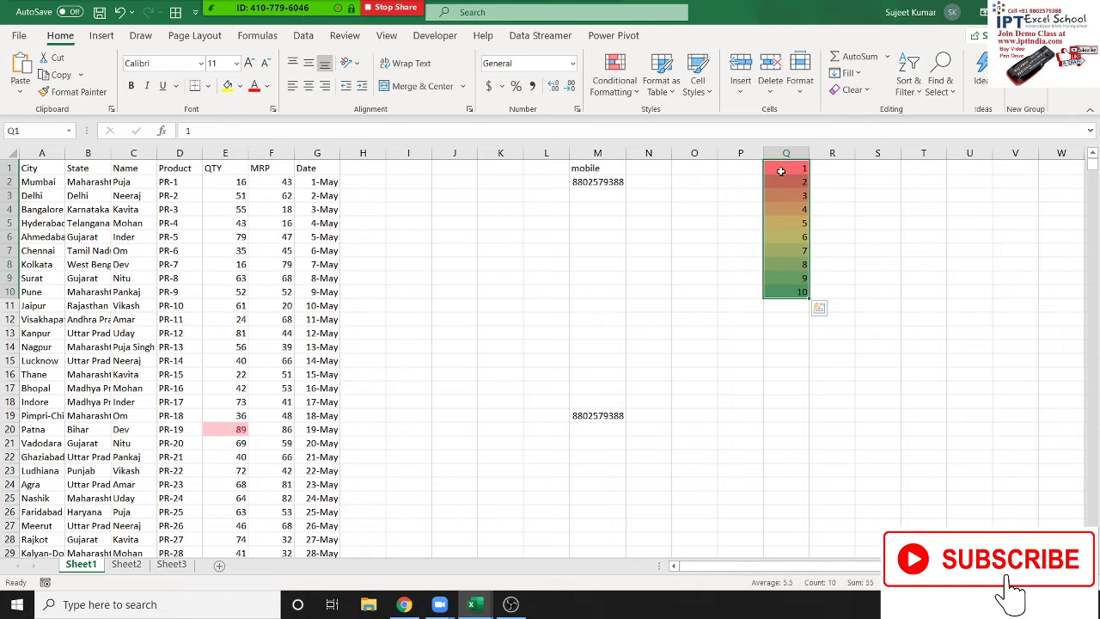
pyautogui.hotkey('ctrl', 'z')
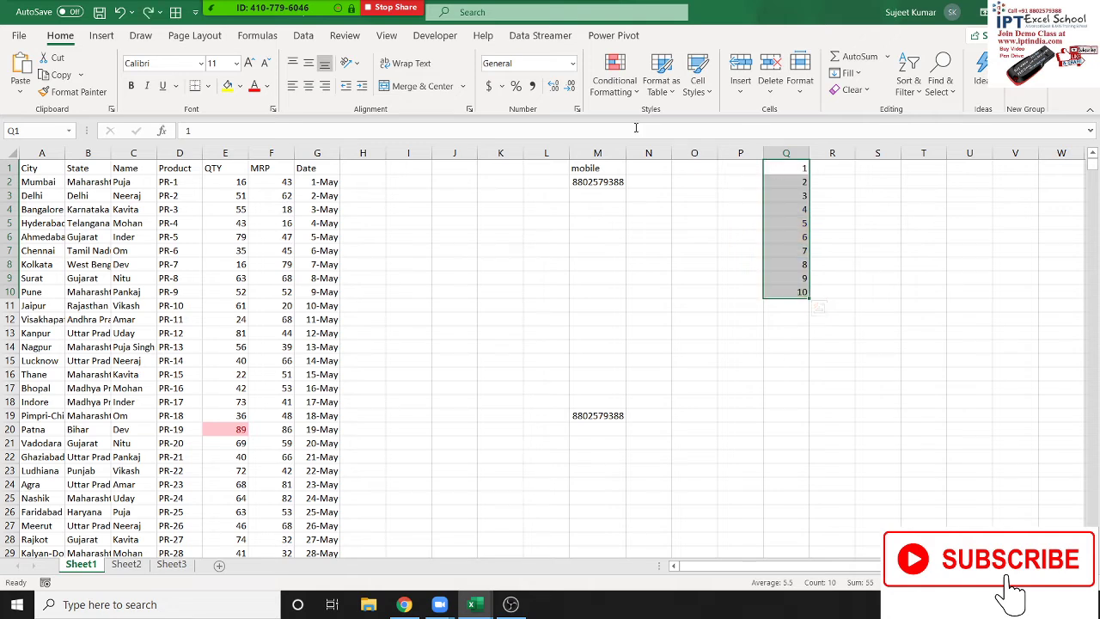
# Step: Apply the 3 Arrows (Colored) icon set to the numbers in Q1:Q10
pyautogui.click(613, 89)
pyautogui.moveTo(645, 257)
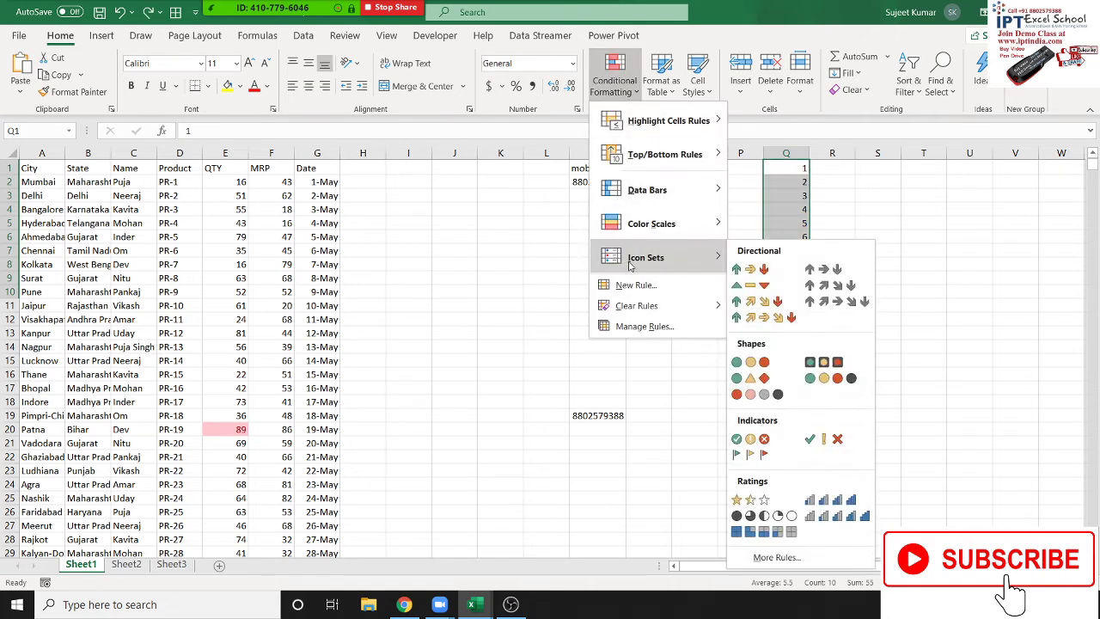
pyautogui.click(725, 275)
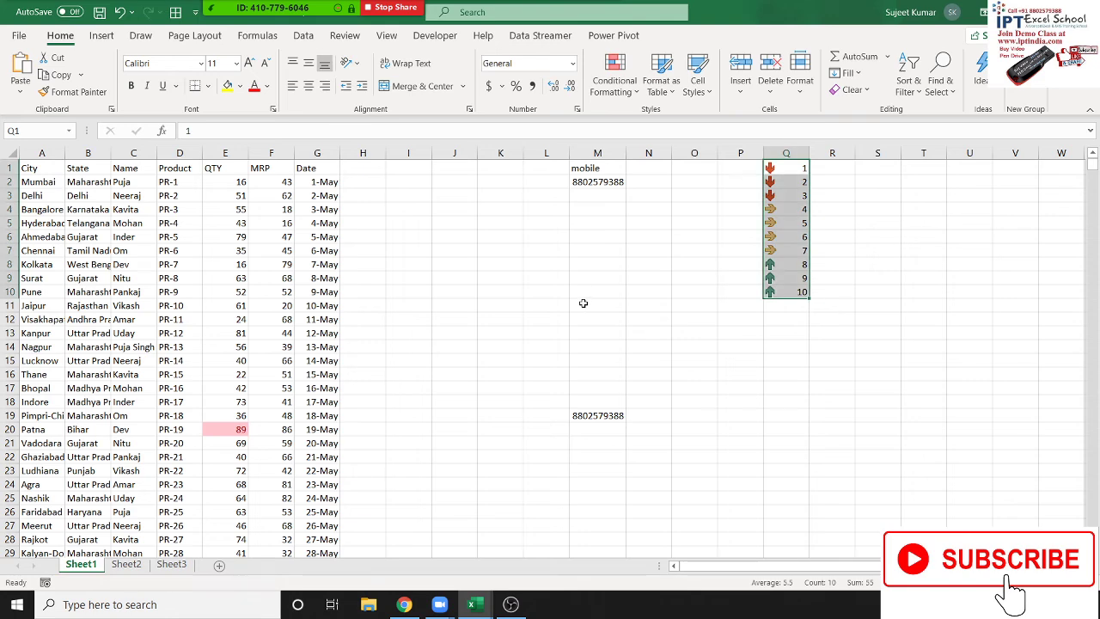
pyautogui.click(700, 344)
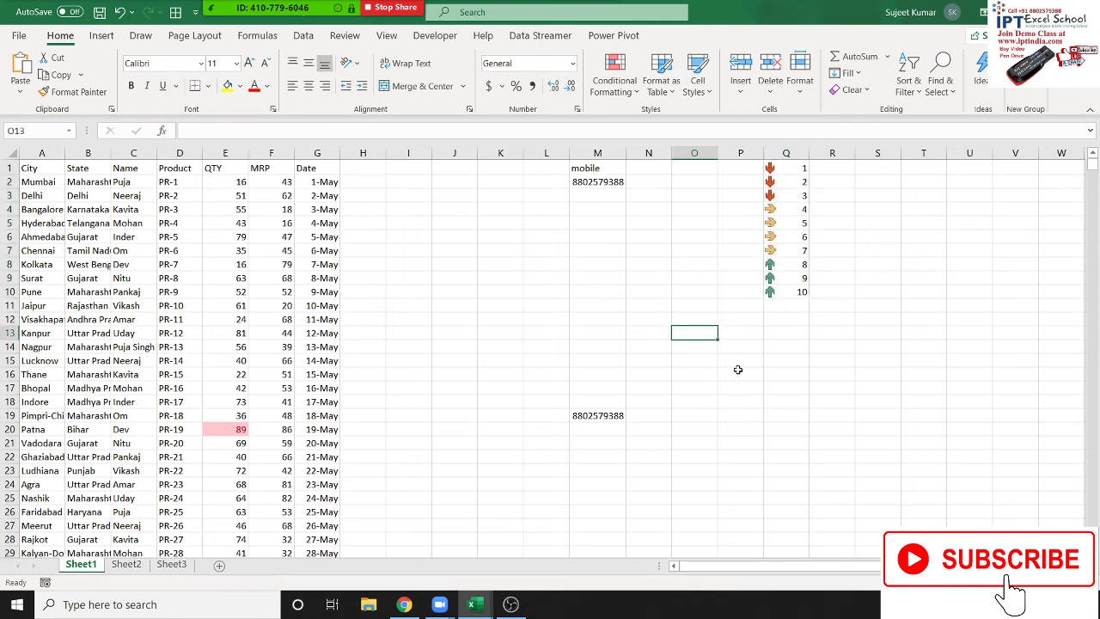
pyautogui.scroll(-4, 737, 369)
pyautogui.scroll(-2, 737, 369)
# Step: Enter headings Q1 and Q2 in O28:P28 with values 45 and 50 below them
pyautogui.click(694, 287)
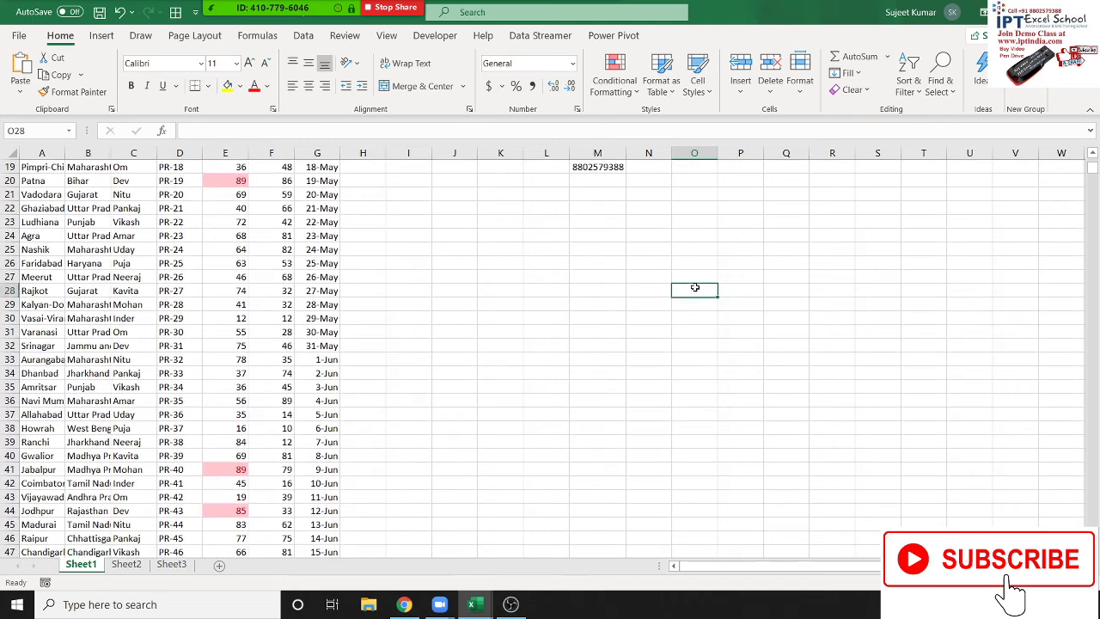
pyautogui.write('Q1')
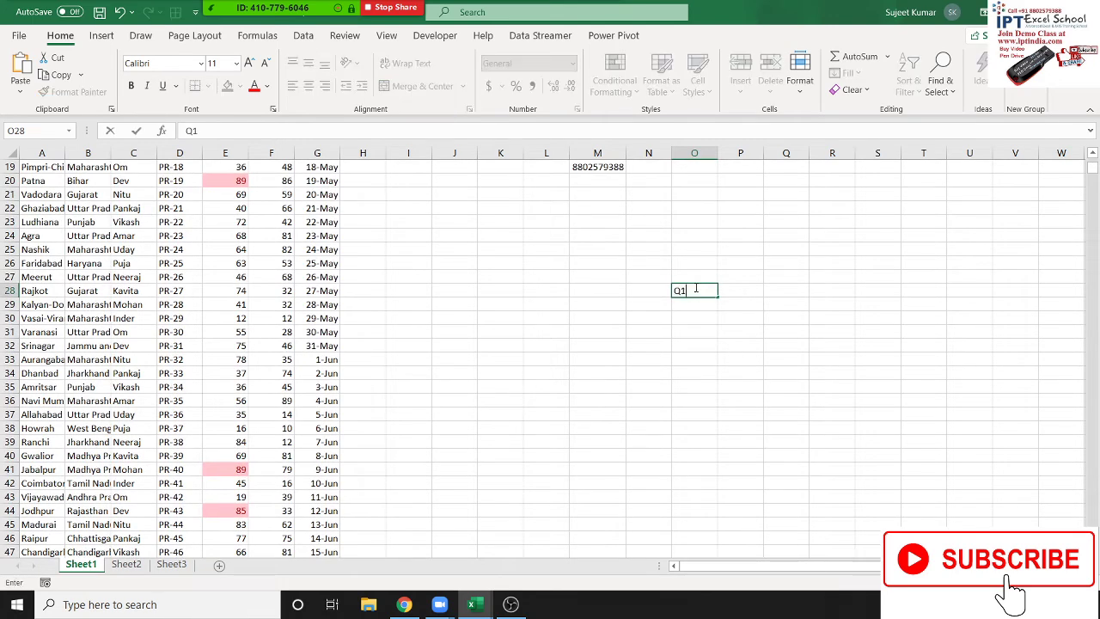
pyautogui.press('Return')
pyautogui.press('Up')
pyautogui.press('Right')
pyautogui.write('Q')
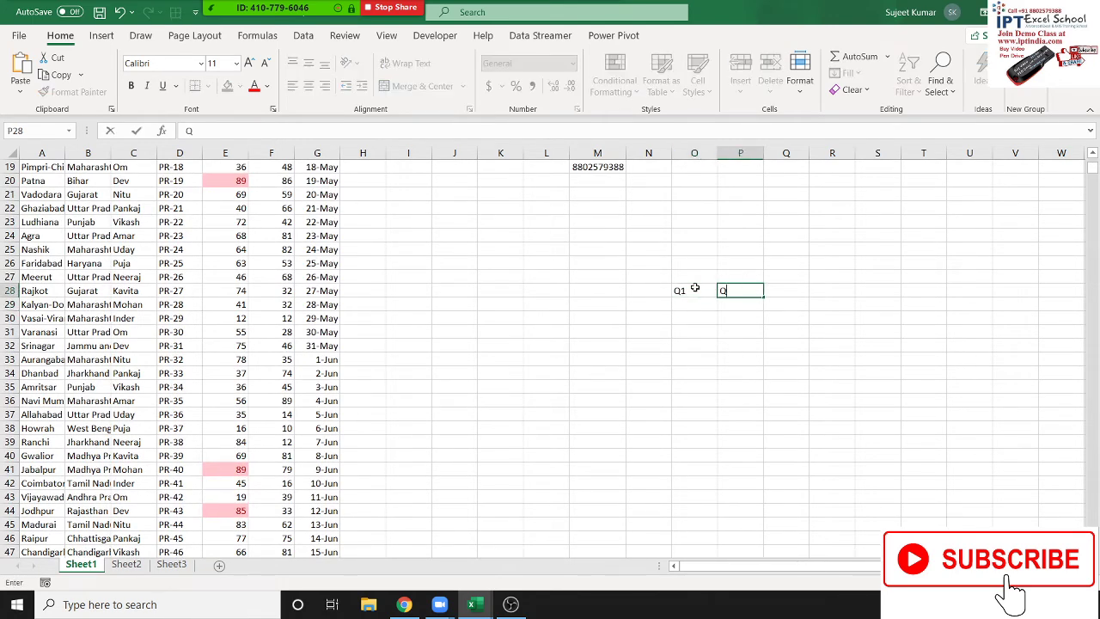
pyautogui.write('2')
pyautogui.press('Return')
pyautogui.press('Left')
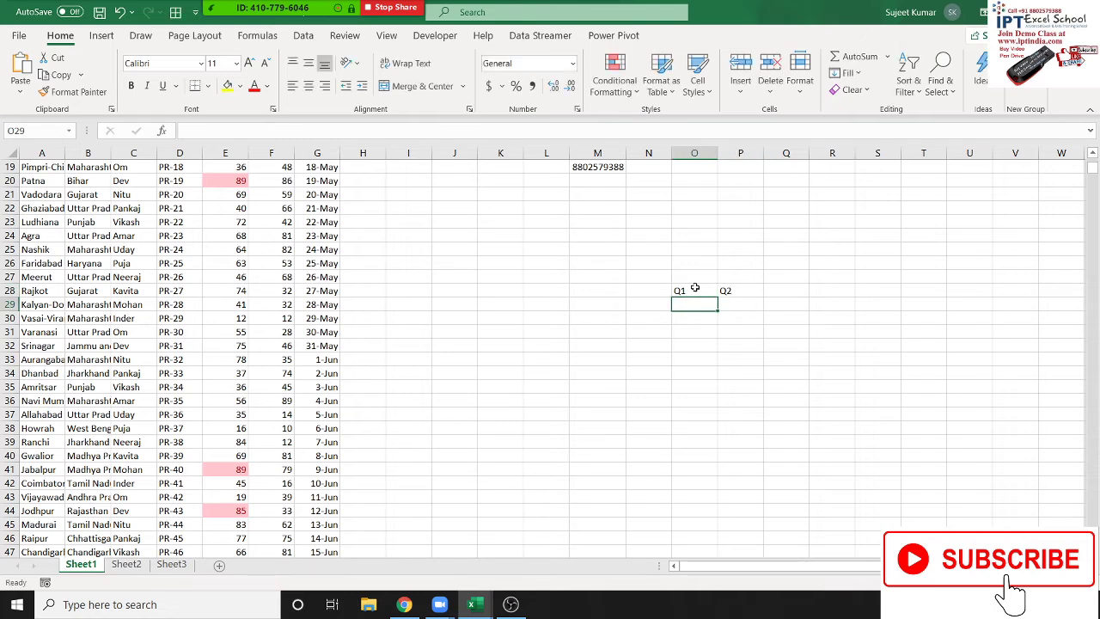
pyautogui.write('45')
pyautogui.press('Right')
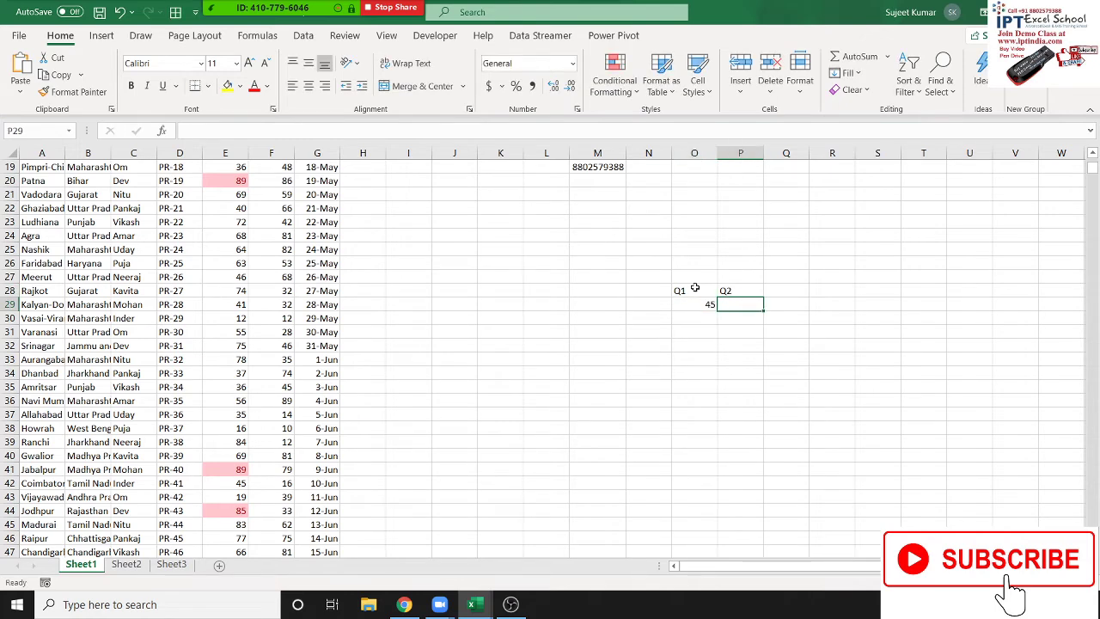
pyautogui.write('50')
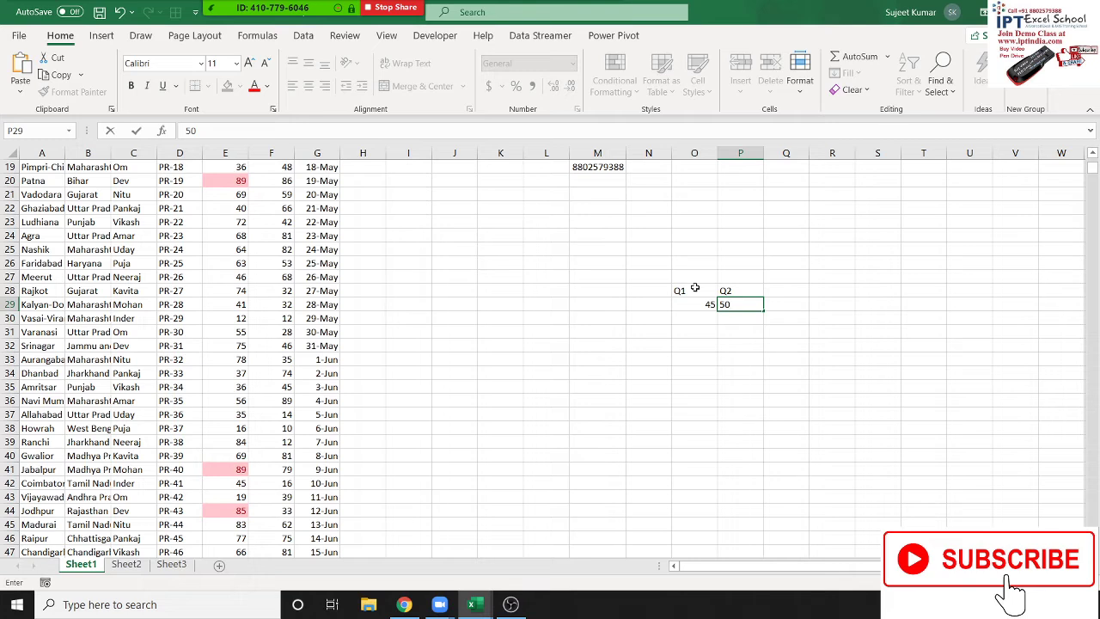
pyautogui.press('Return')
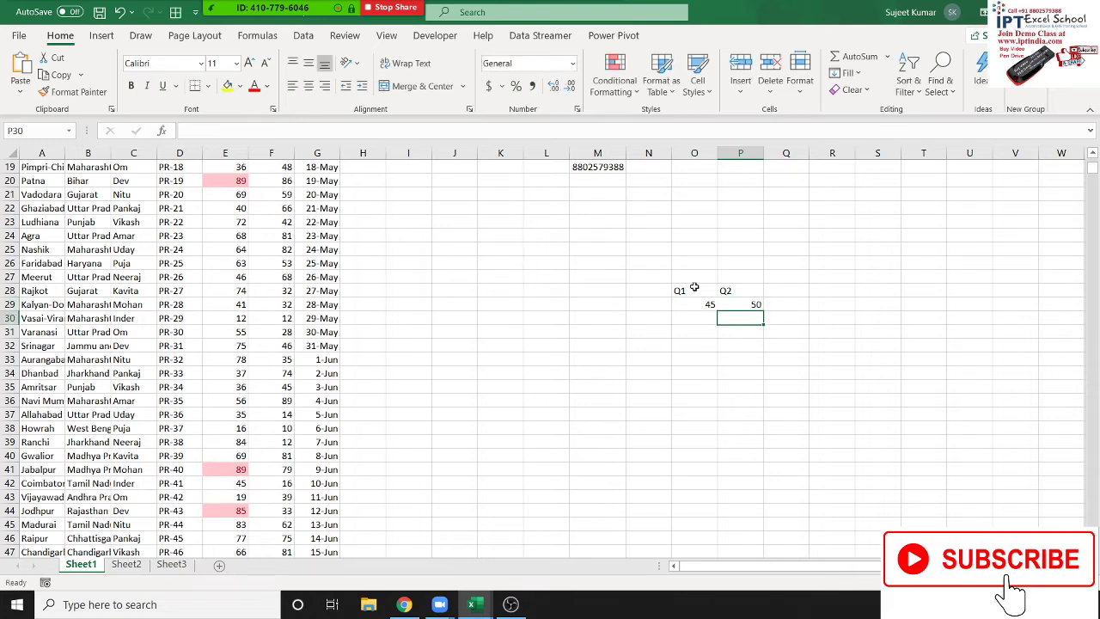
# Step: Apply the 3 Arrows icon set conditional format to O29:P29
pyautogui.press('Up')
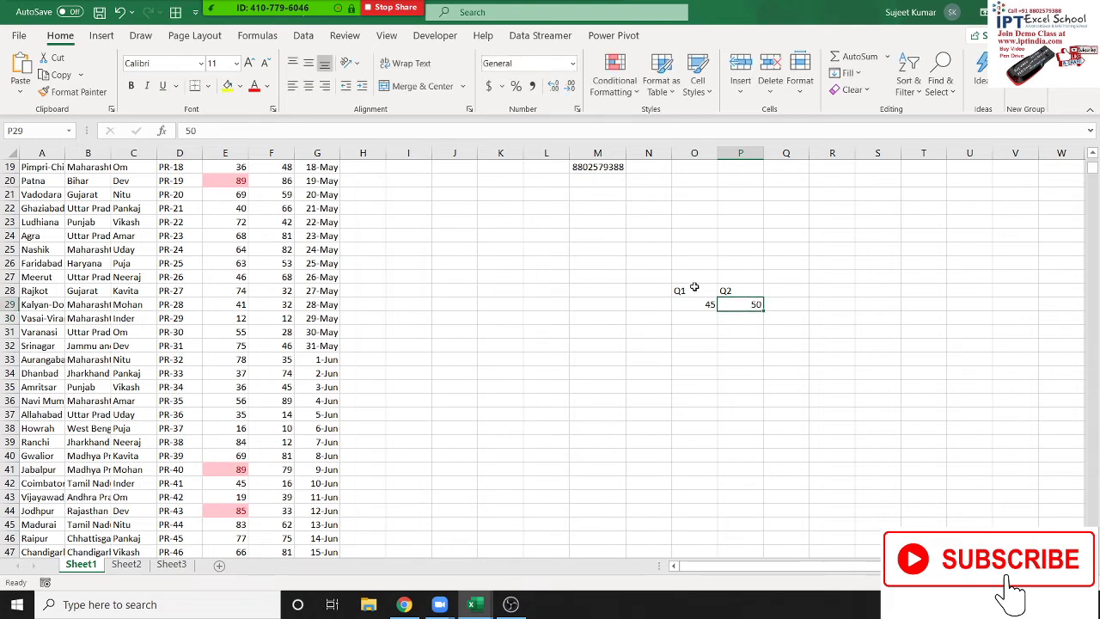
pyautogui.hotkey('shift', 'Left')
pyautogui.click(614, 78)
pyautogui.moveTo(645, 257)
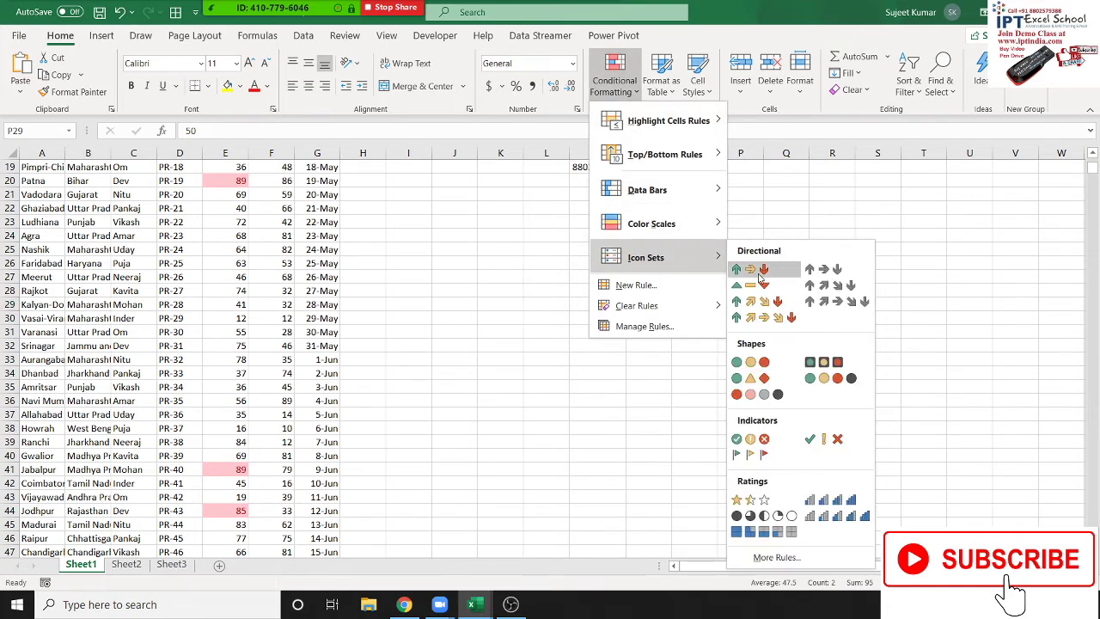
pyautogui.click(749, 270)
pyautogui.click(692, 330)
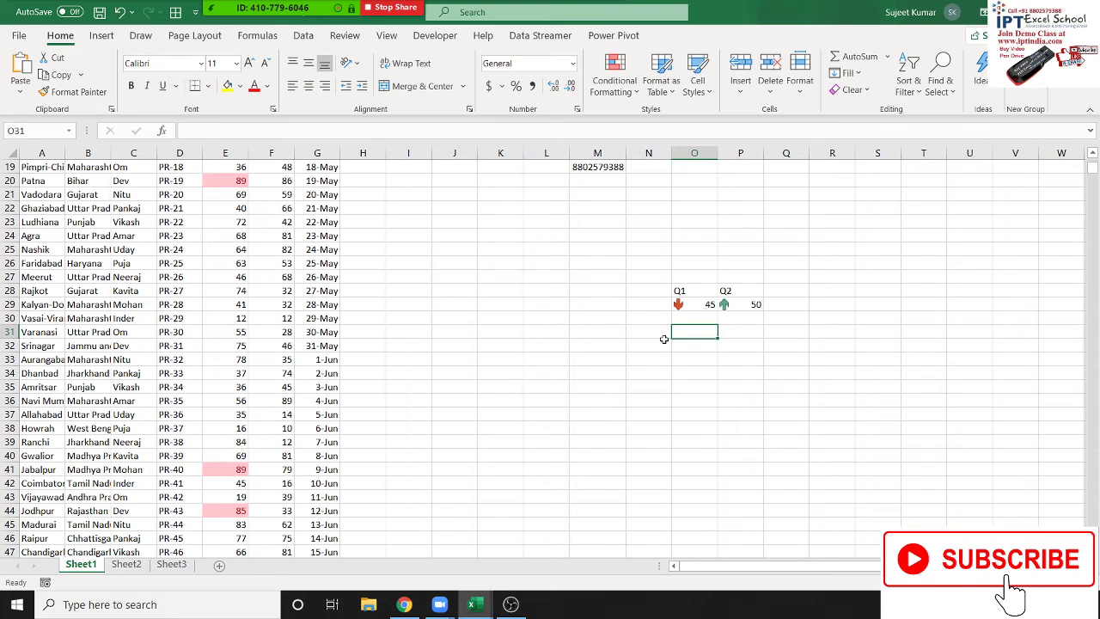
# Step: Change the Q1 value in O29 to 54 so the arrows swap
pyautogui.click(703, 306)
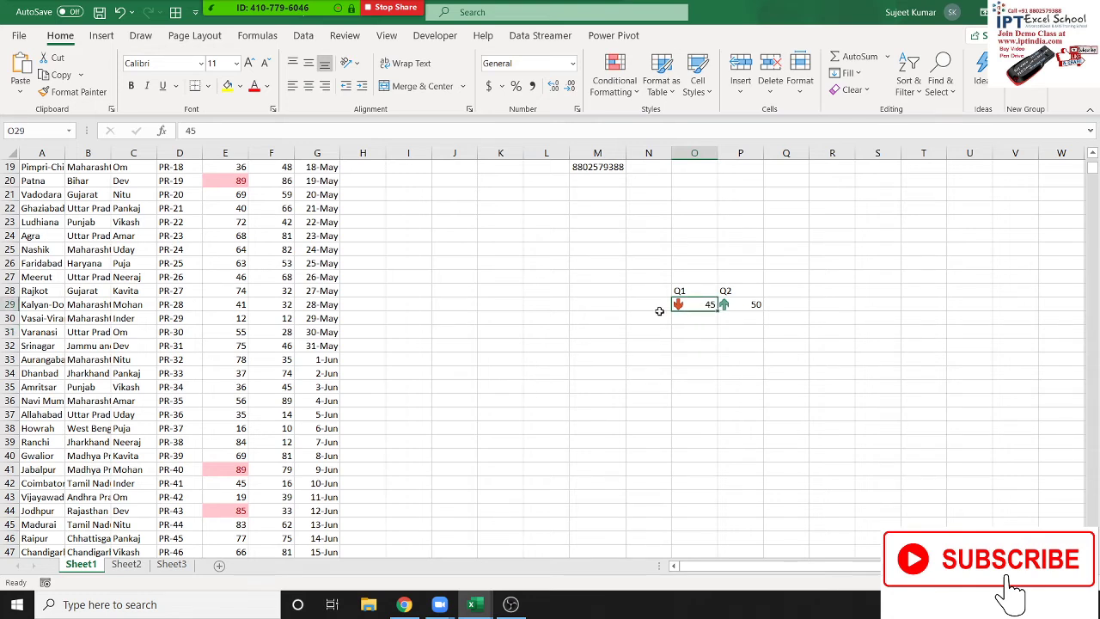
pyautogui.write('54')
pyautogui.press('Return')
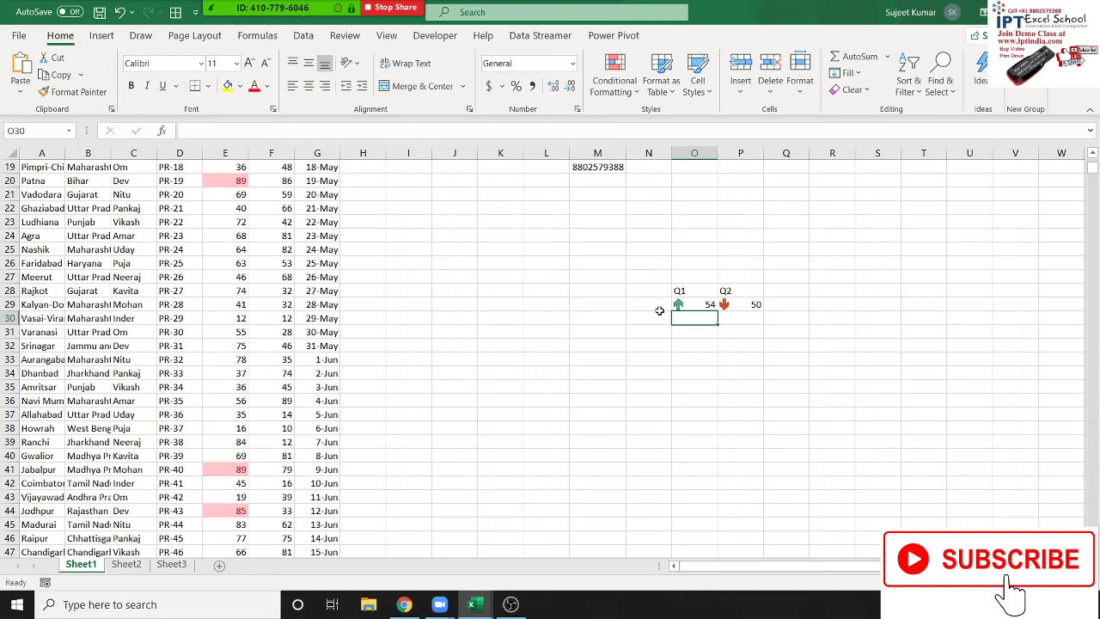
pyautogui.click(613, 86)
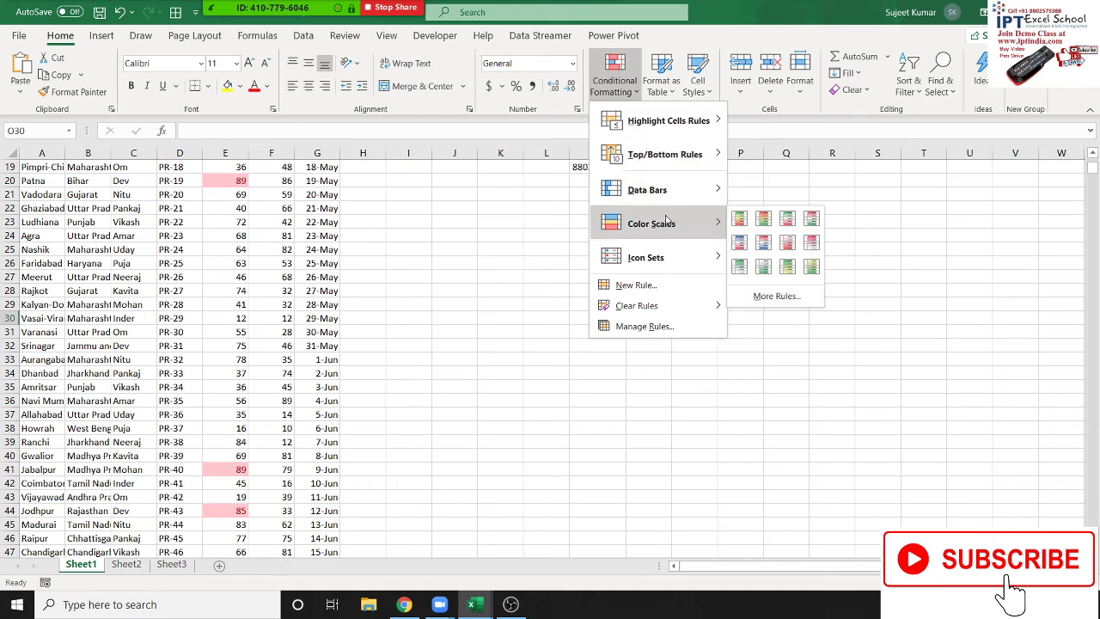
pyautogui.moveTo(645, 257)
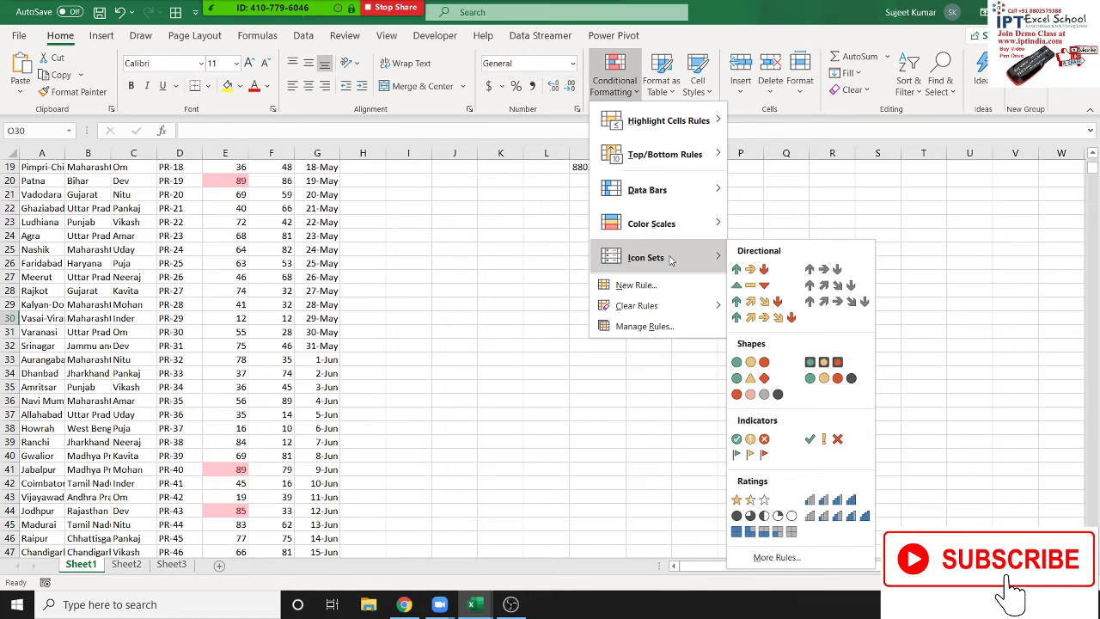
pyautogui.click(387, 218)
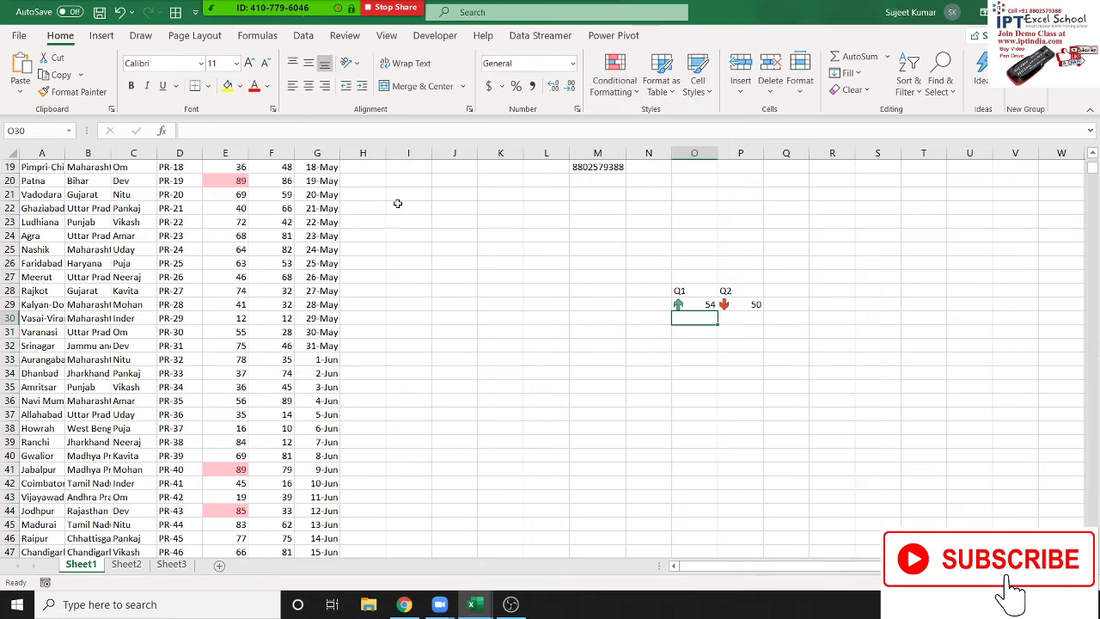
# Step: On Sheet3, enter 1 in G2 and Delhi in H2
pyautogui.click(171, 564)
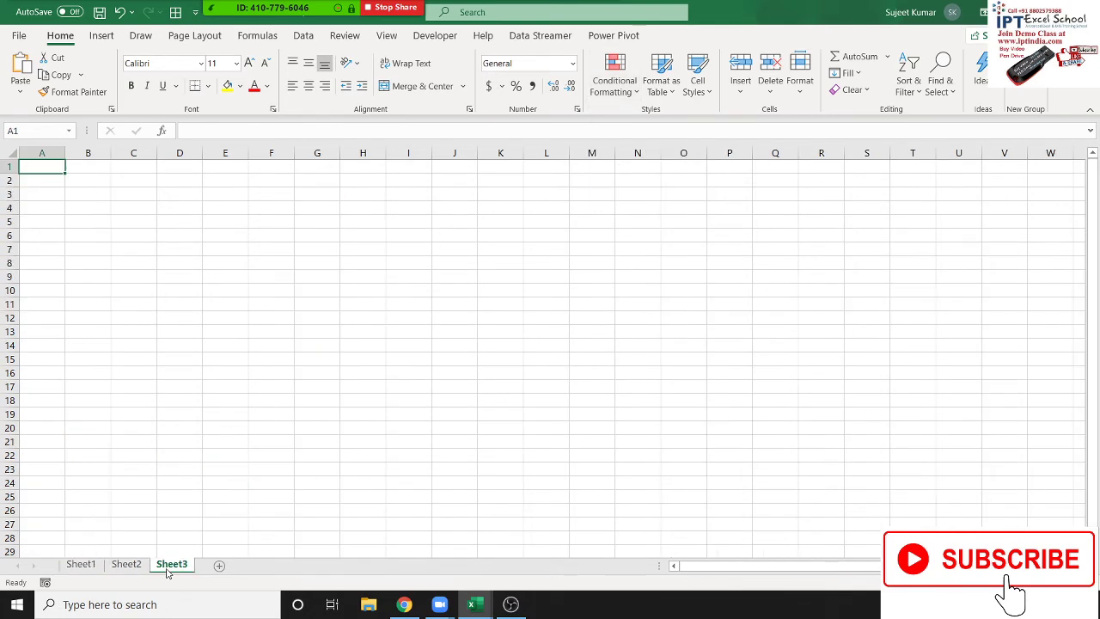
pyautogui.click(322, 182)
pyautogui.write('1')
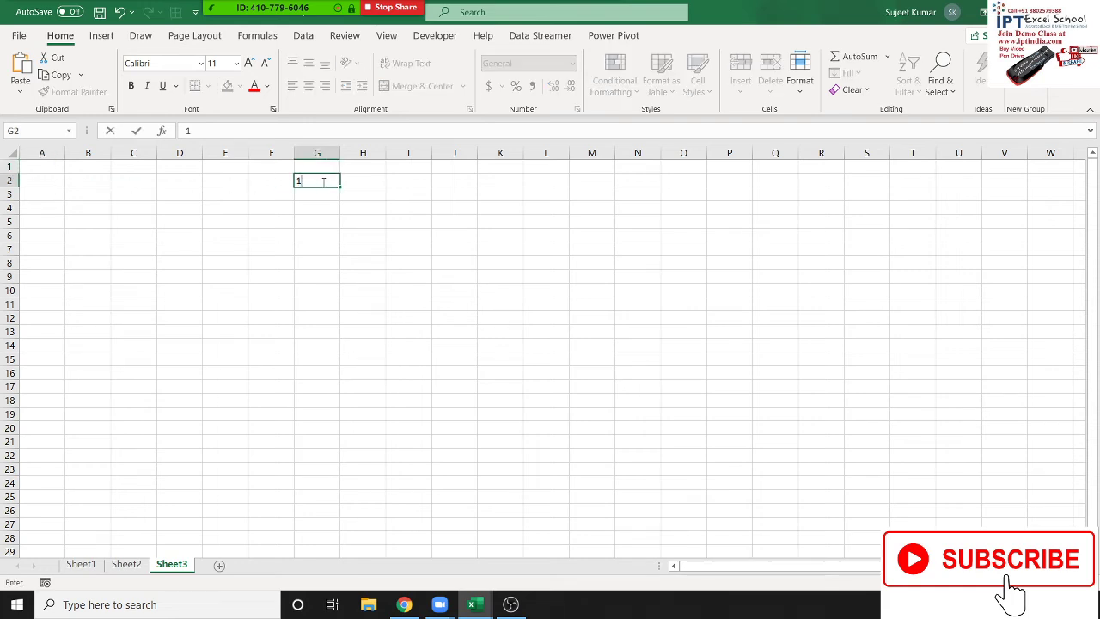
pyautogui.press('Tab')
pyautogui.click(322, 181)
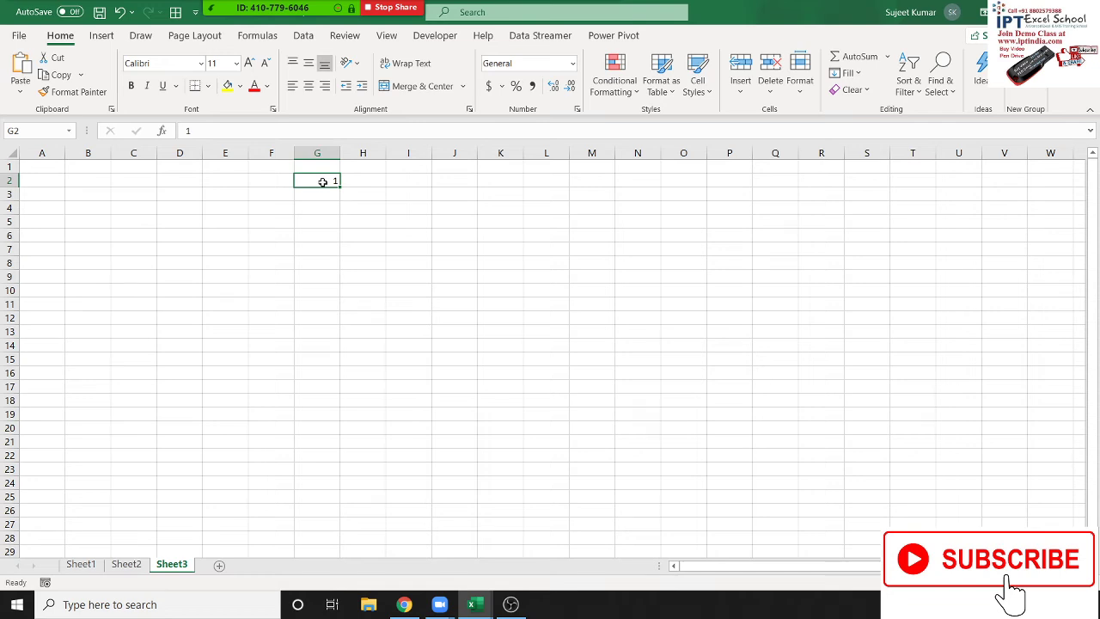
pyautogui.press('Tab')
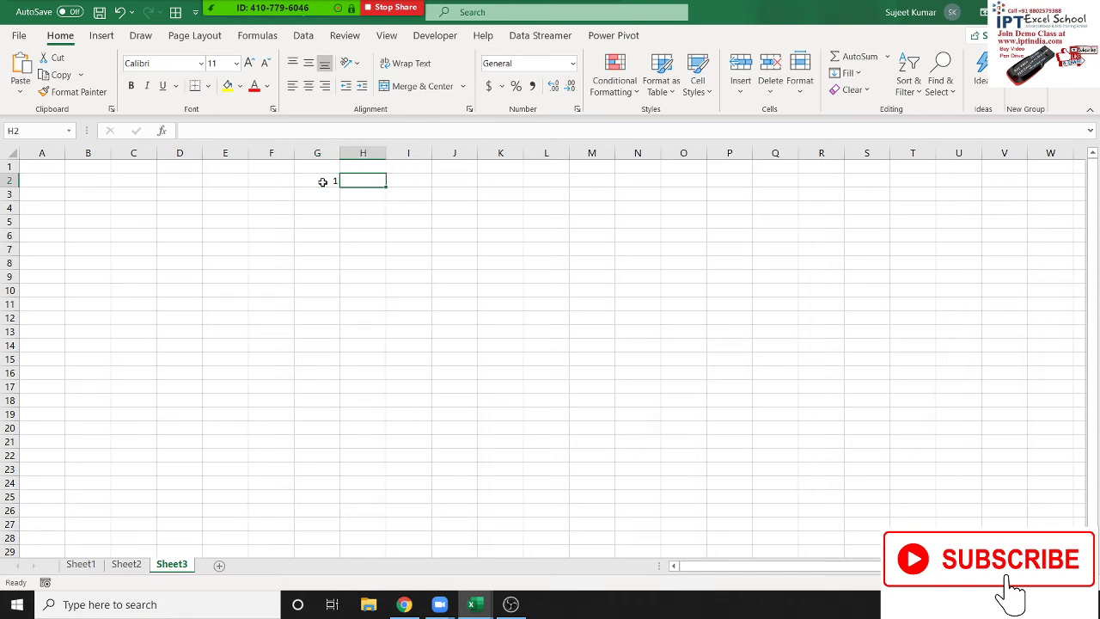
pyautogui.write('Delhi')
pyautogui.press('Return')
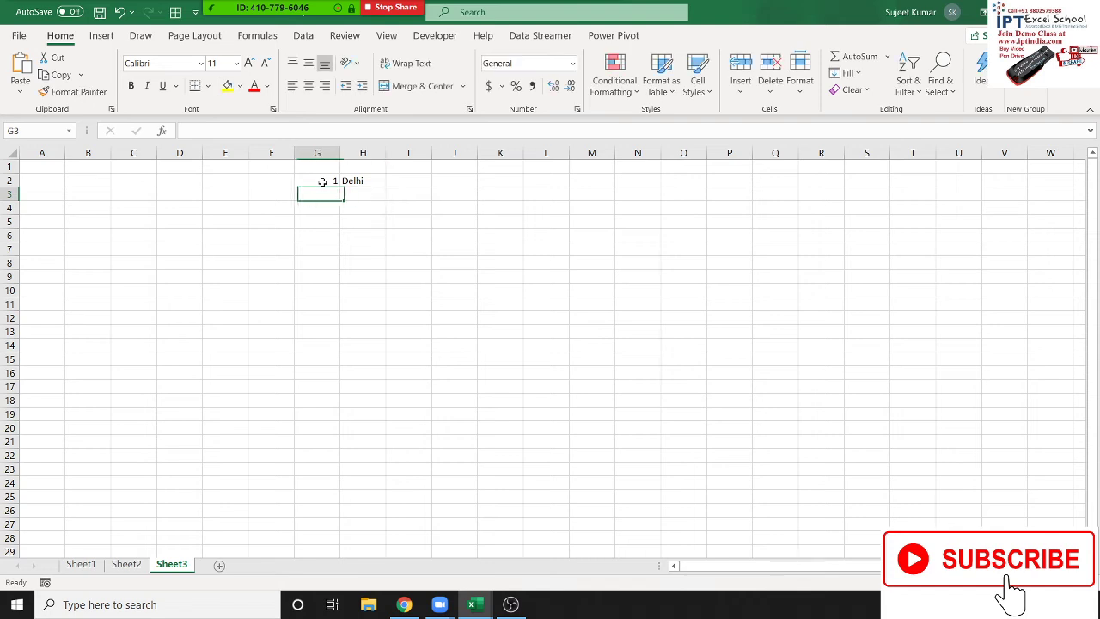
# Step: Add the rows 11 Noida and 41 Pune, correcting the mistyped 10 and 40
pyautogui.write('10')
pyautogui.press('Tab')
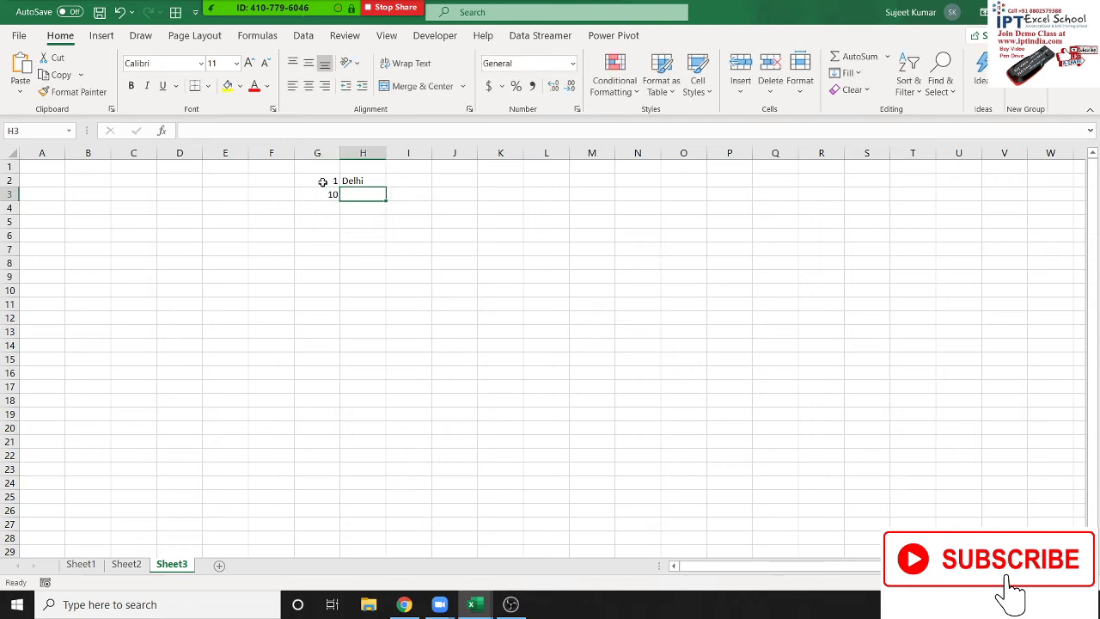
pyautogui.press('Left')
pyautogui.press('Up')
pyautogui.press('Right')
pyautogui.press('Right')
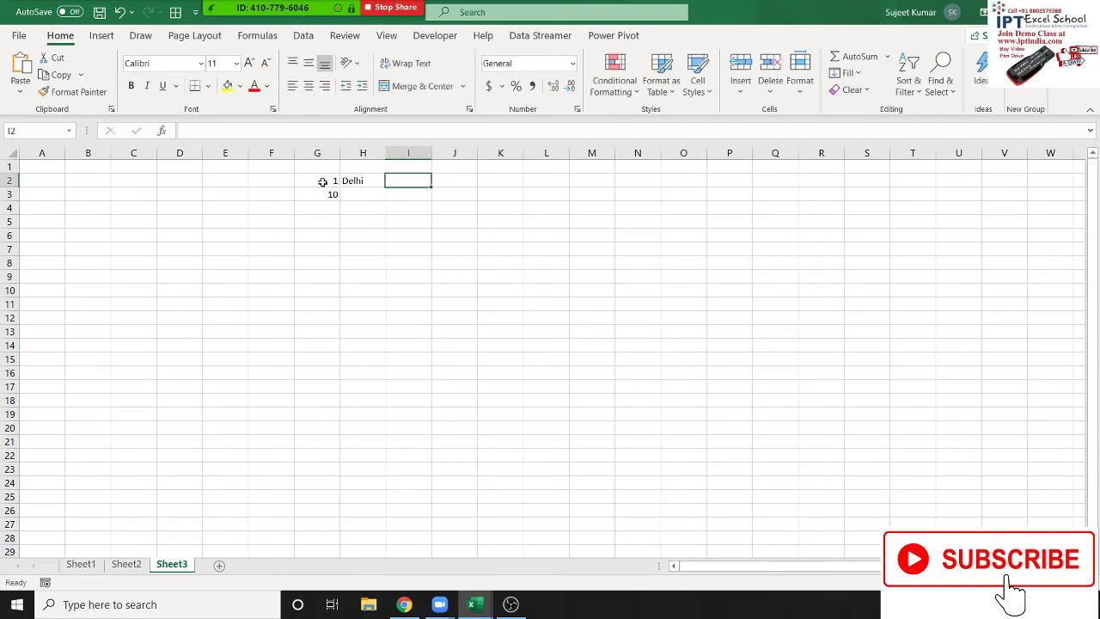
pyautogui.press('Left')
pyautogui.press('Down')
pyautogui.press('Left')
pyautogui.press('Down')
pyautogui.press('Up')
pyautogui.write('11')
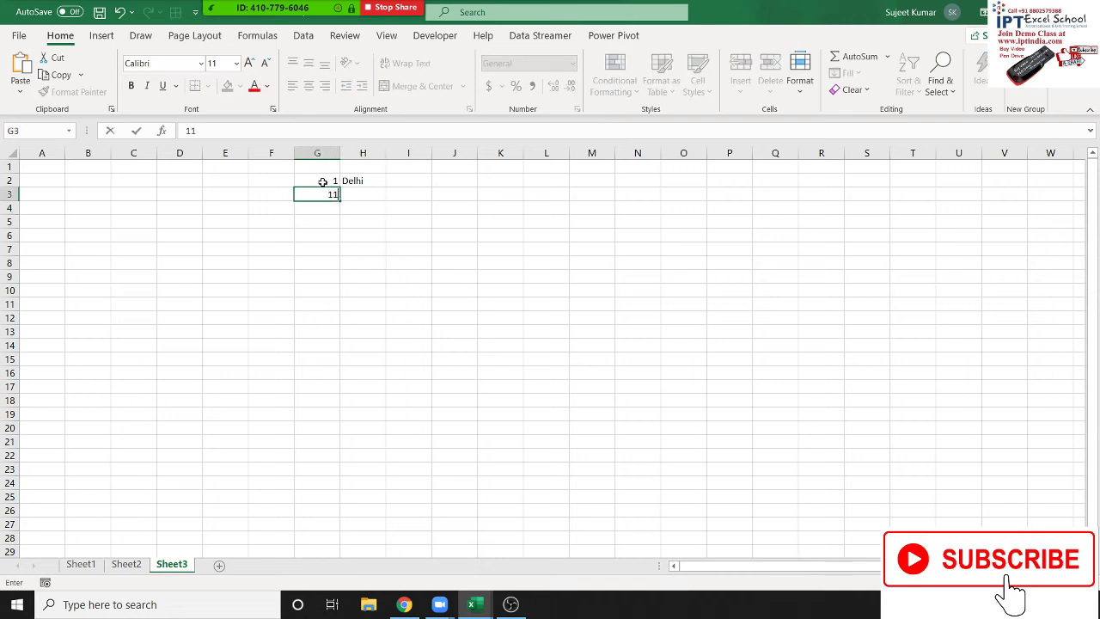
pyautogui.press('Tab')
pyautogui.write('No')
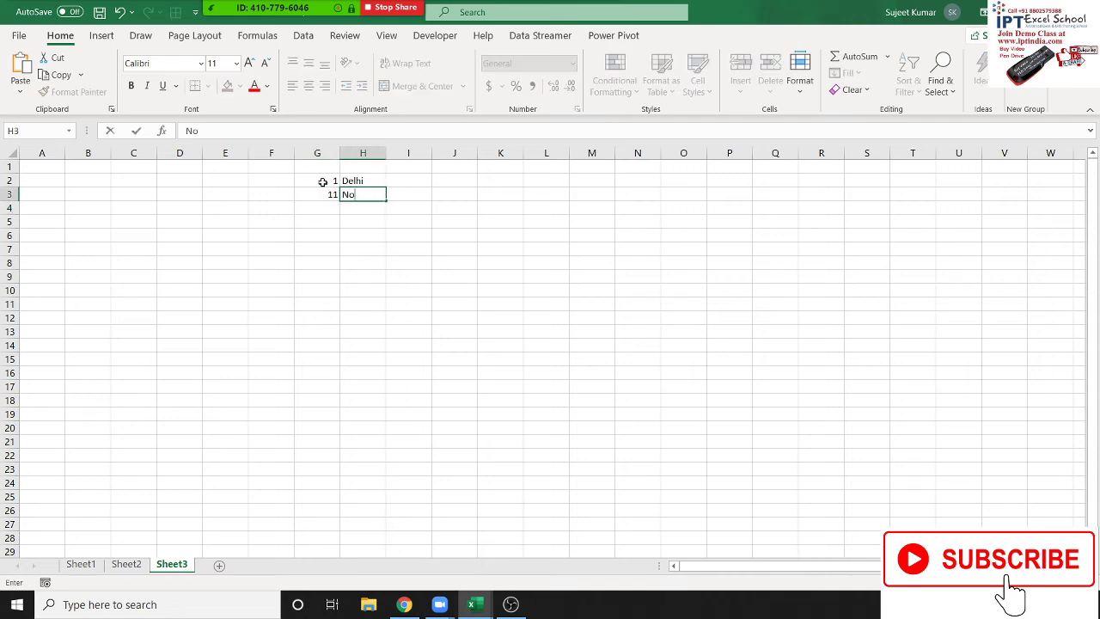
pyautogui.write('ida')
pyautogui.press('Return')
pyautogui.write('4')
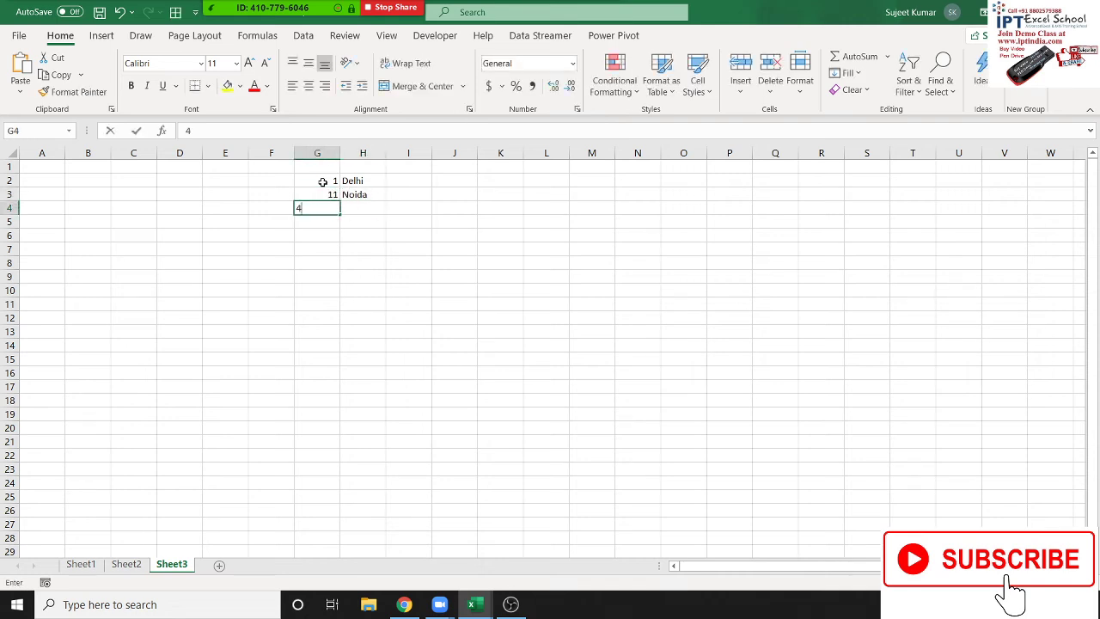
pyautogui.write('0')
pyautogui.press('Tab')
pyautogui.hotkey('shift', 'Tab')
pyautogui.write('41')
pyautogui.press('Tab')
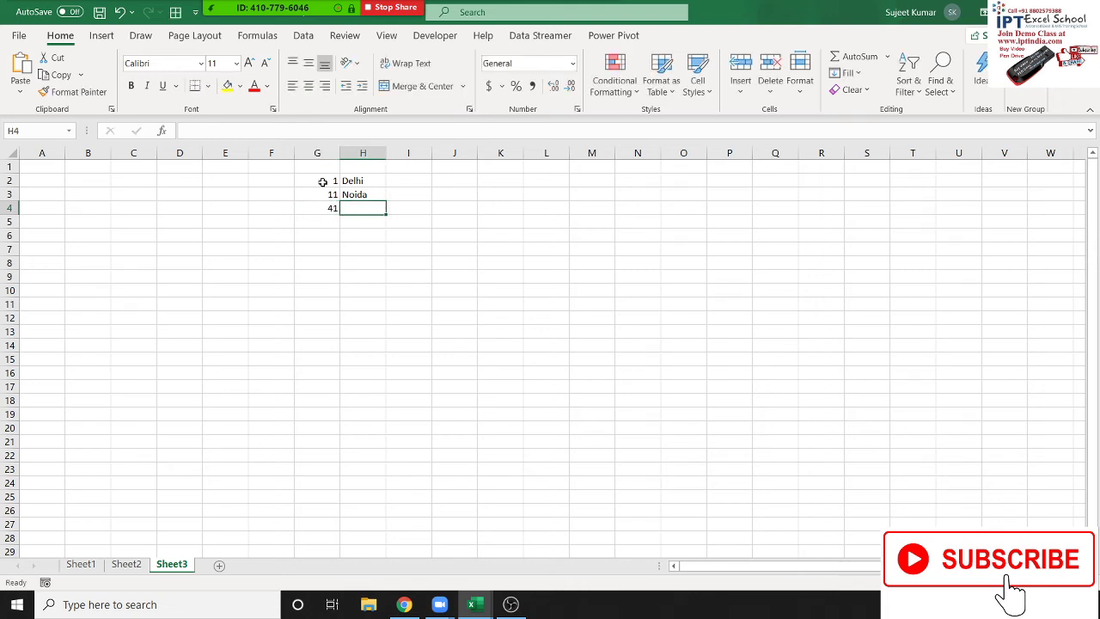
pyautogui.write('Puj')
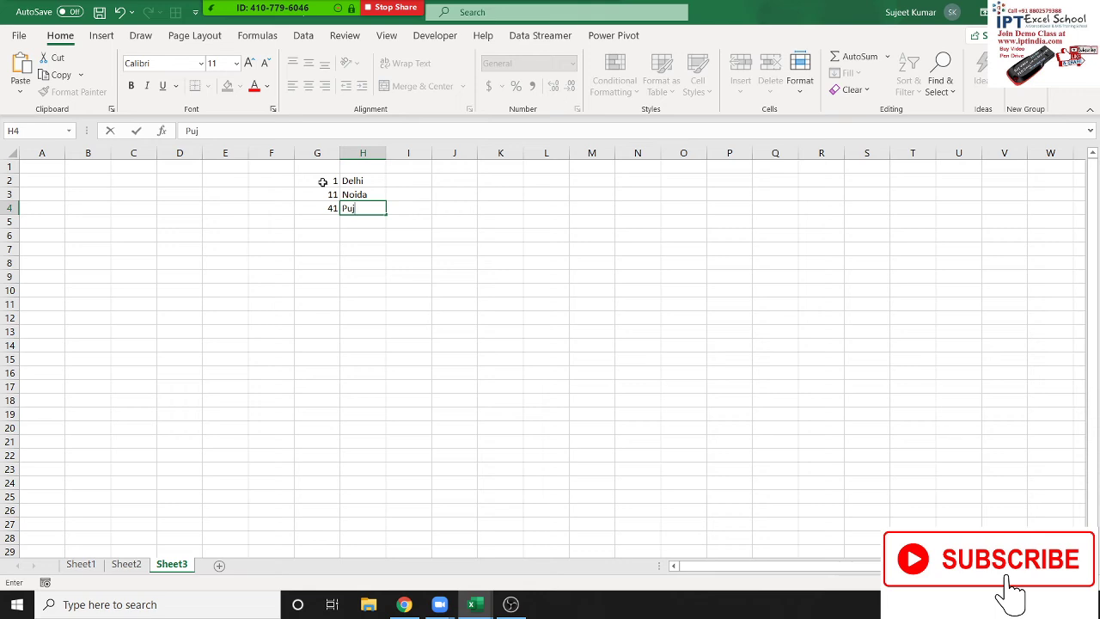
pyautogui.write('ne')
pyautogui.press('Return')
# Step: Add the final rows 81 Jaipur and 101 Other in G5:H6
pyautogui.press('Left')
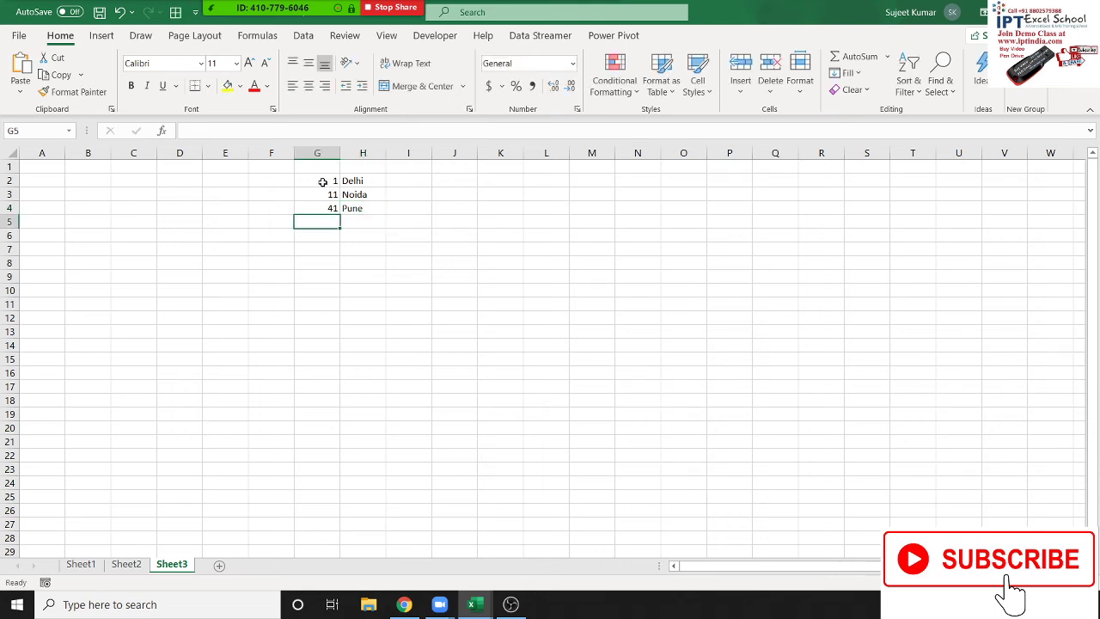
pyautogui.write('80')
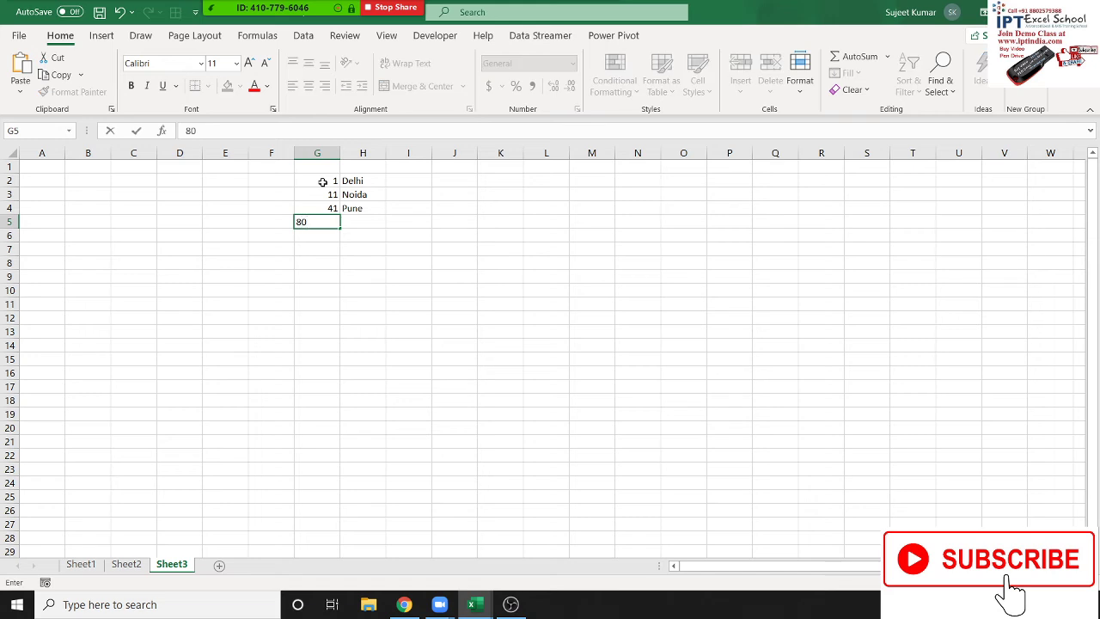
pyautogui.press('BackSpace')
pyautogui.write('1')
pyautogui.press('Tab')
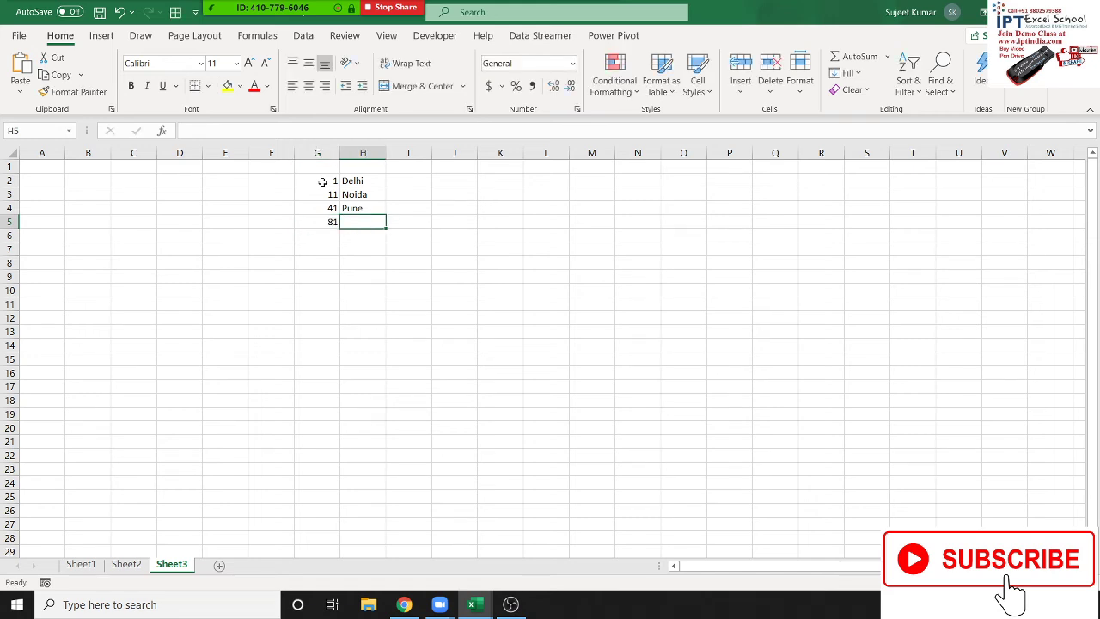
pyautogui.write('Ja')
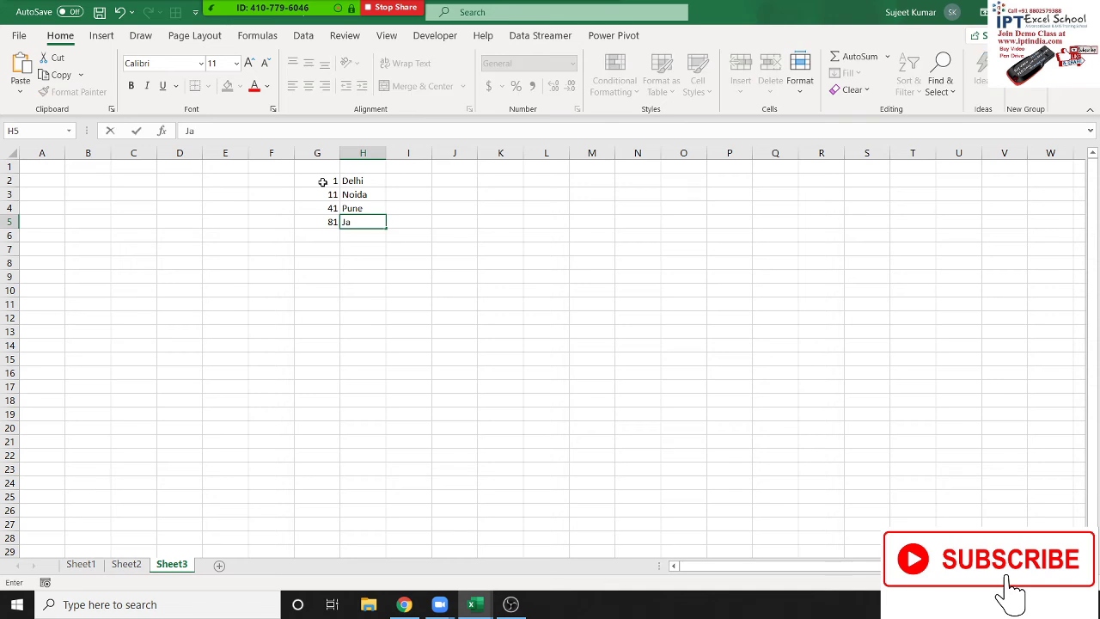
pyautogui.write('ipu')
pyautogui.write('r')
pyautogui.press('Return')
pyautogui.press('Left')
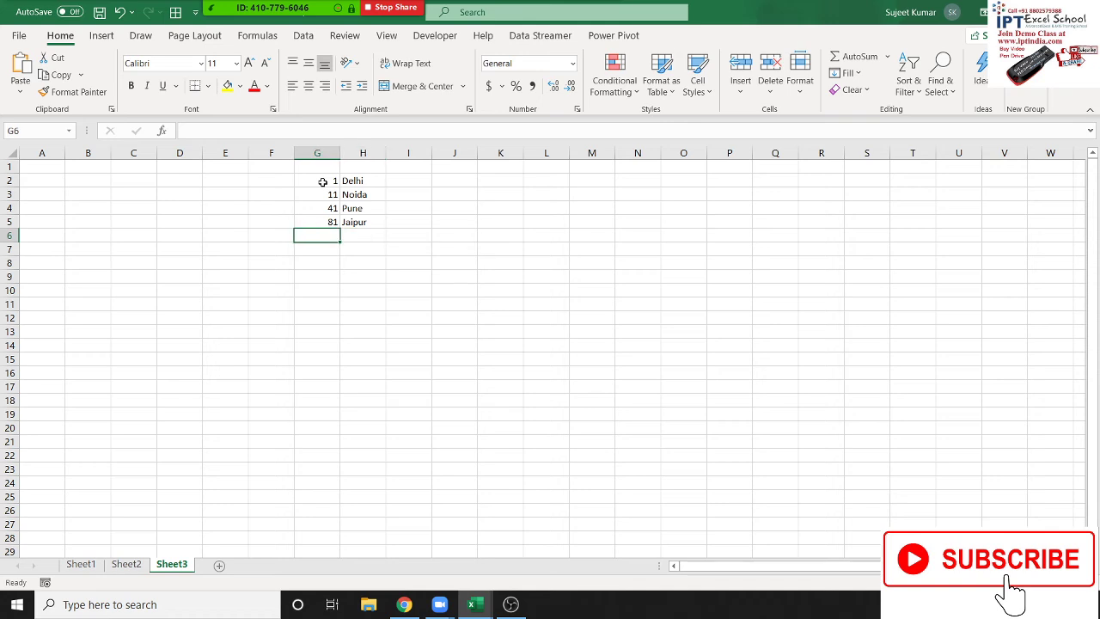
pyautogui.press('Right')
pyautogui.press('Left')
pyautogui.write('101')
pyautogui.press('Right')
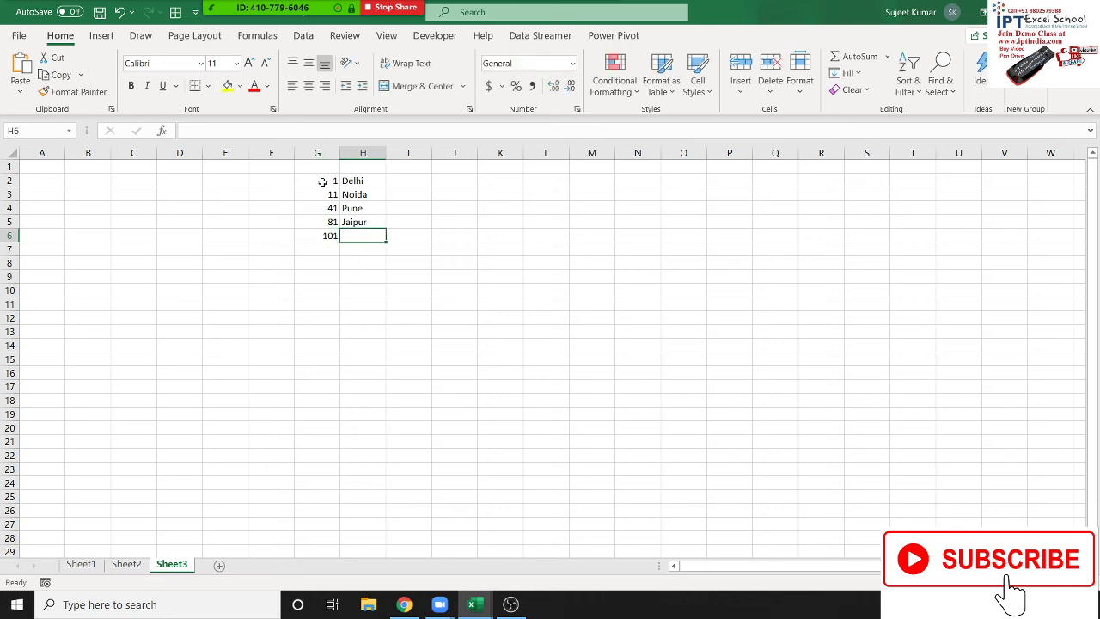
pyautogui.write('Other')
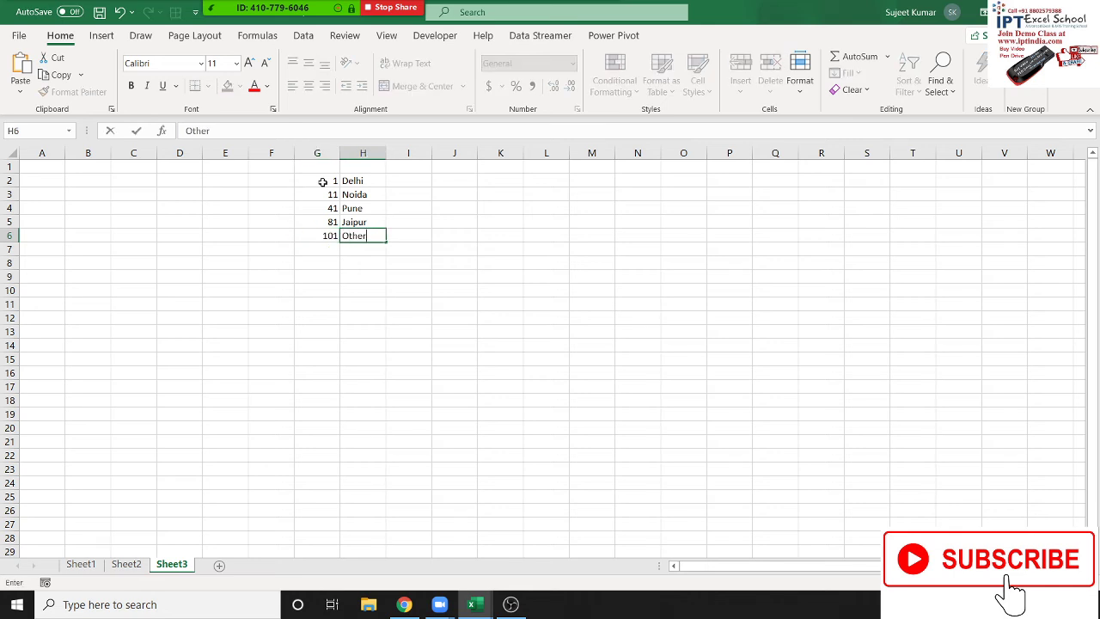
pyautogui.press('Return')
# Step: Enter 1 in A1 and build =VLOOKUP(A1,G2:H6,2,TRUE) in B1
pyautogui.click(44, 167)
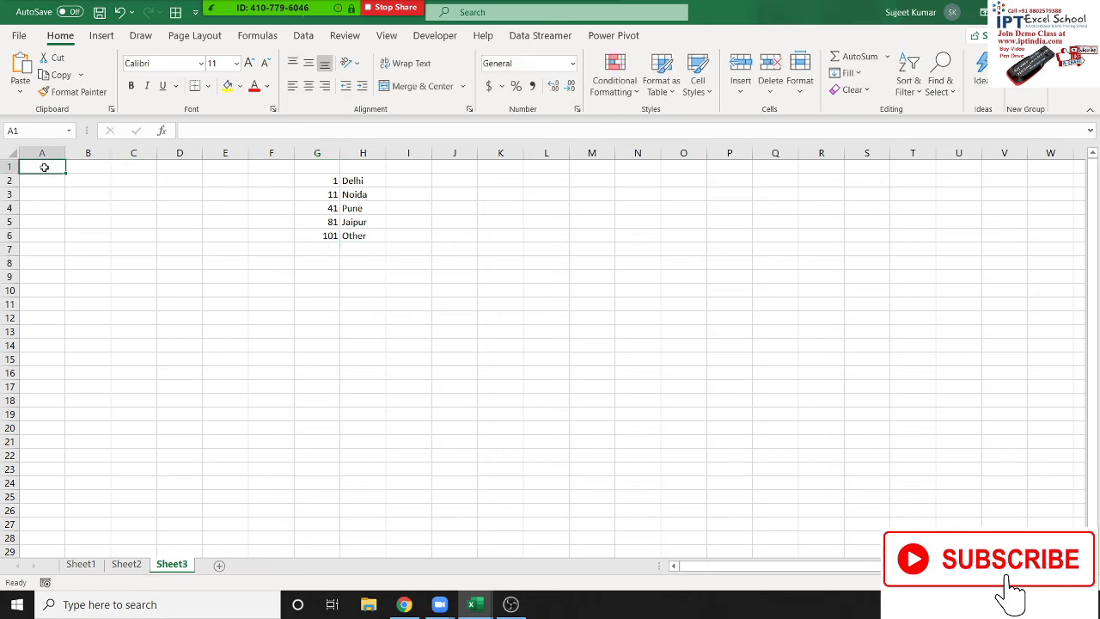
pyautogui.write('1')
pyautogui.press('Right')
pyautogui.write('=vl')
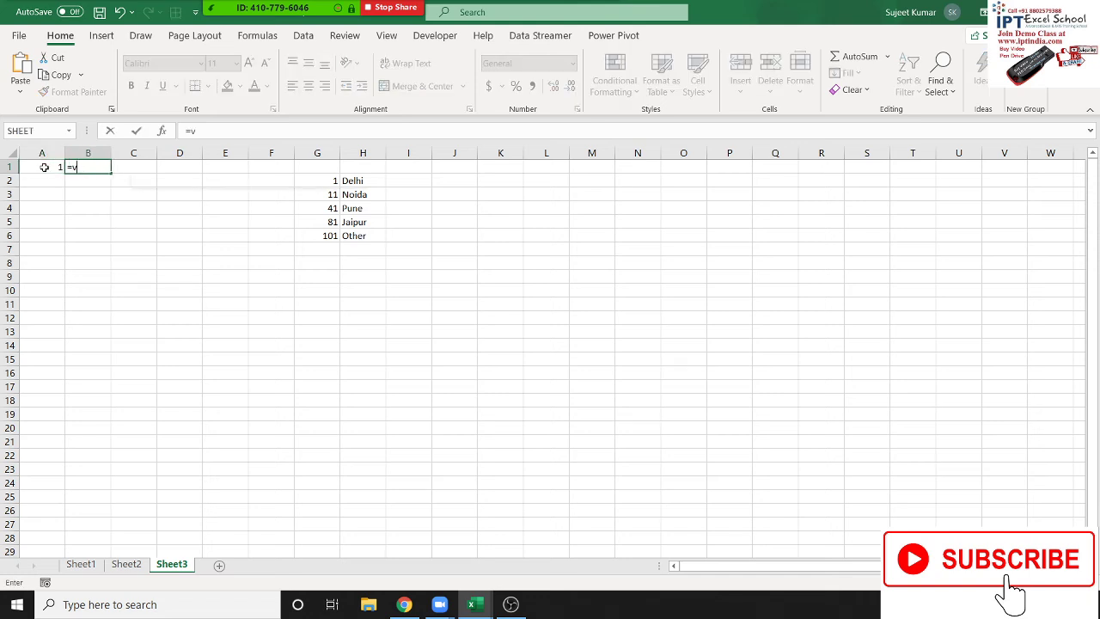
pyautogui.press('Tab')
pyautogui.click(44, 167)
pyautogui.write(',')
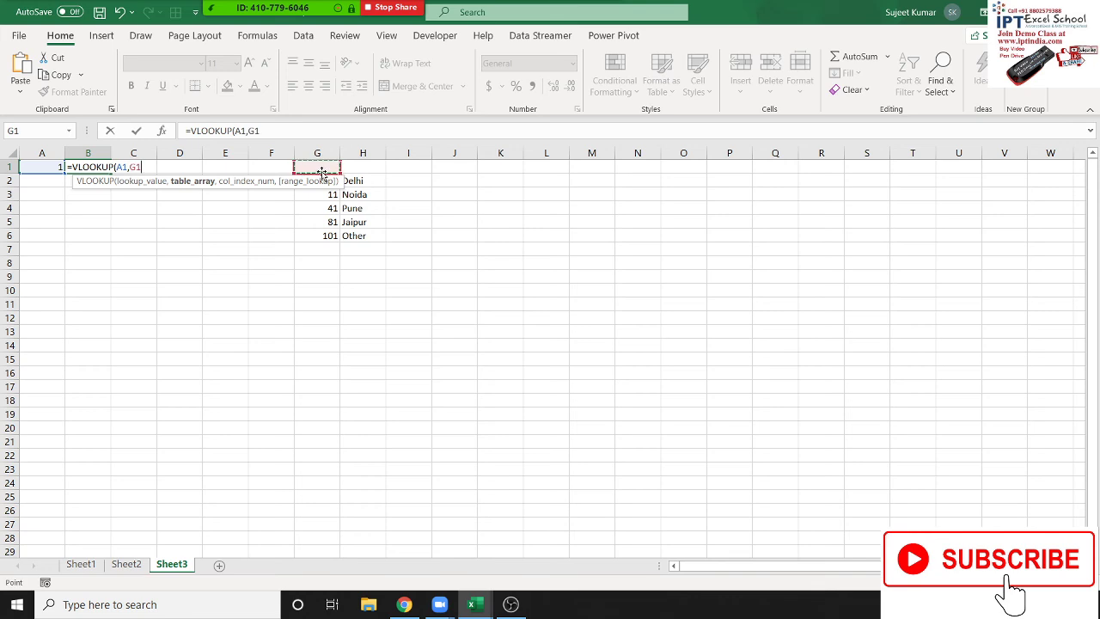
pyautogui.moveTo(319, 177)
pyautogui.mouseDown()
pyautogui.moveTo(382, 210)
pyautogui.moveTo(382, 236)
pyautogui.mouseUp()
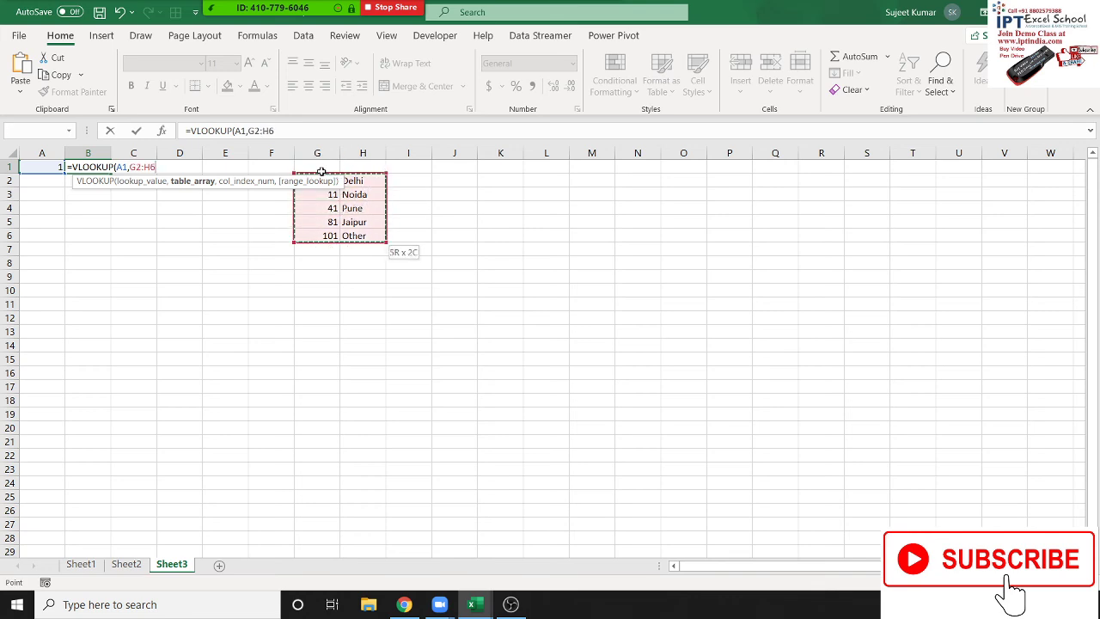
pyautogui.write(',')
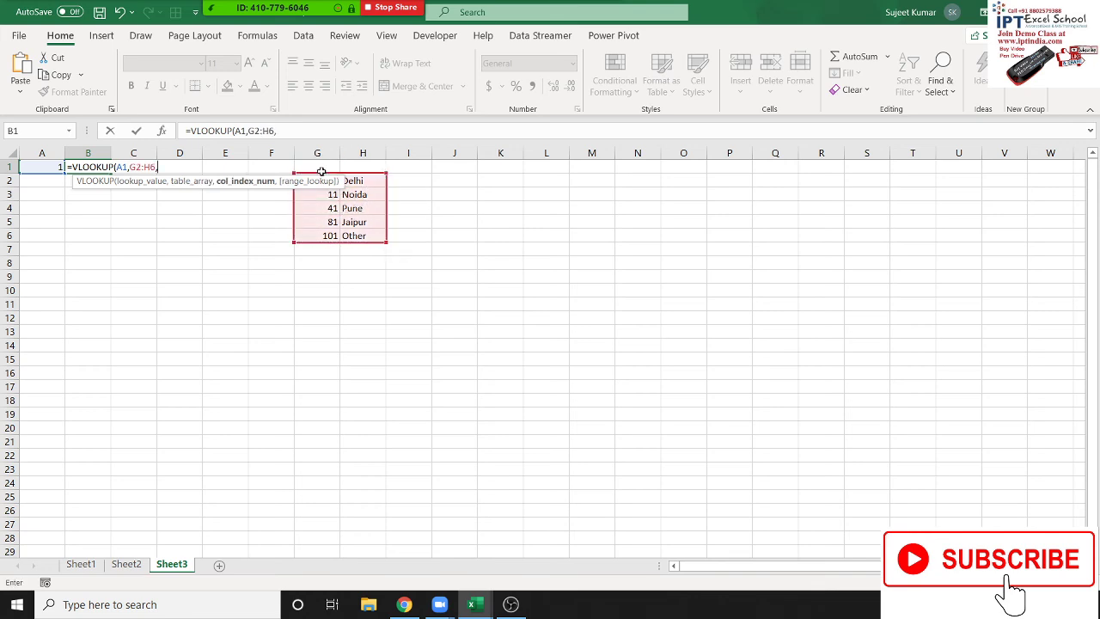
pyautogui.write('2,')
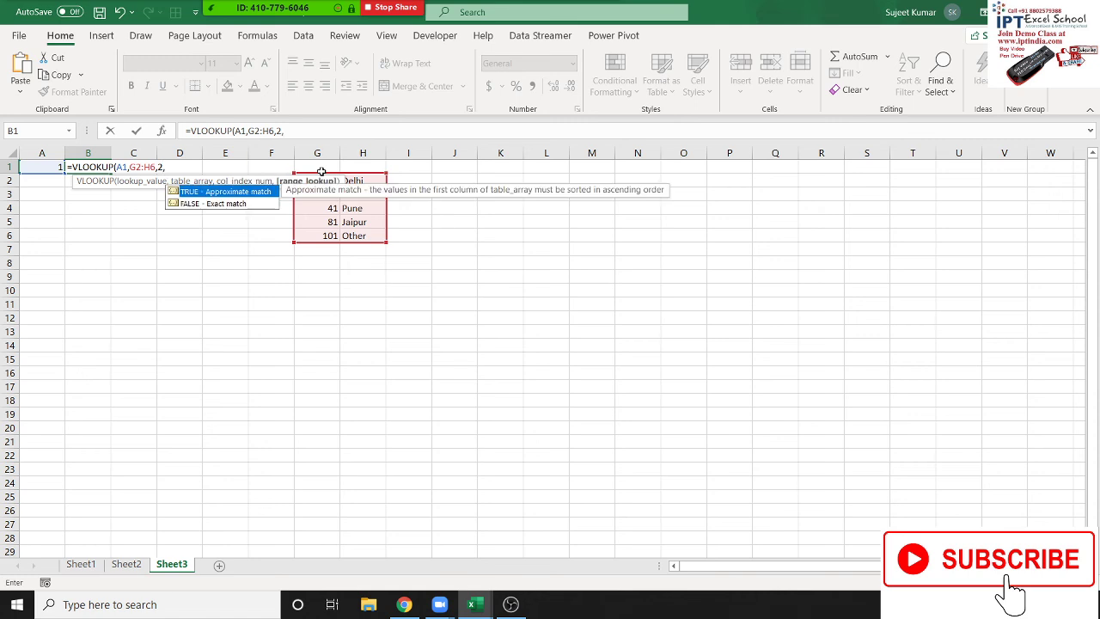
pyautogui.press('Tab')
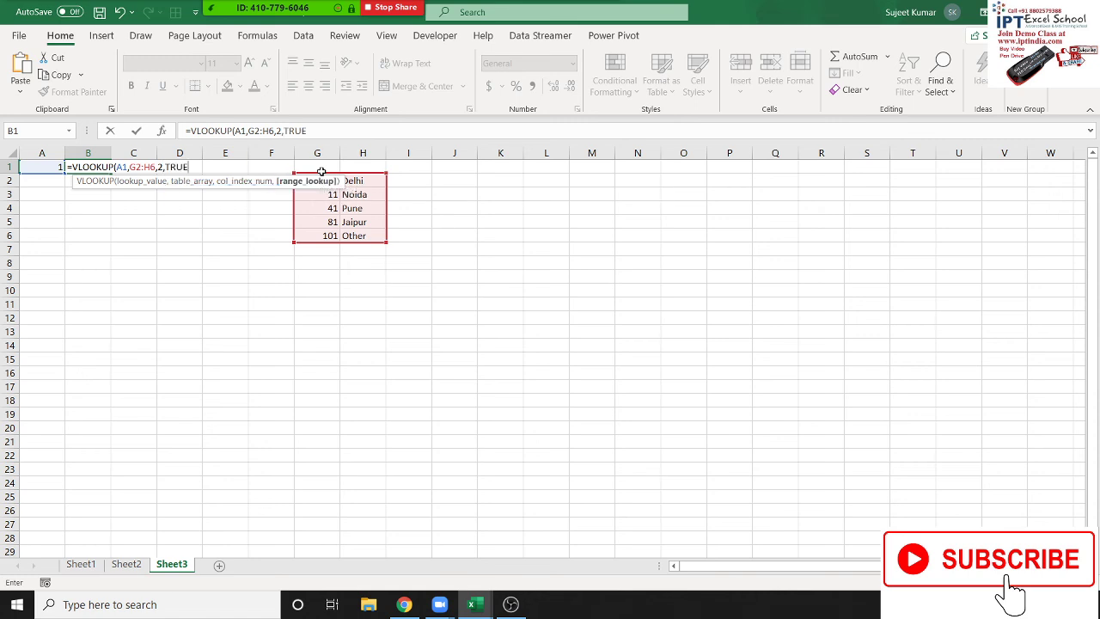
# Step: Finish the VLOOKUP formula in B1, then test lookup values 2 and 3 in A1
pyautogui.write(')')
pyautogui.press('Return')
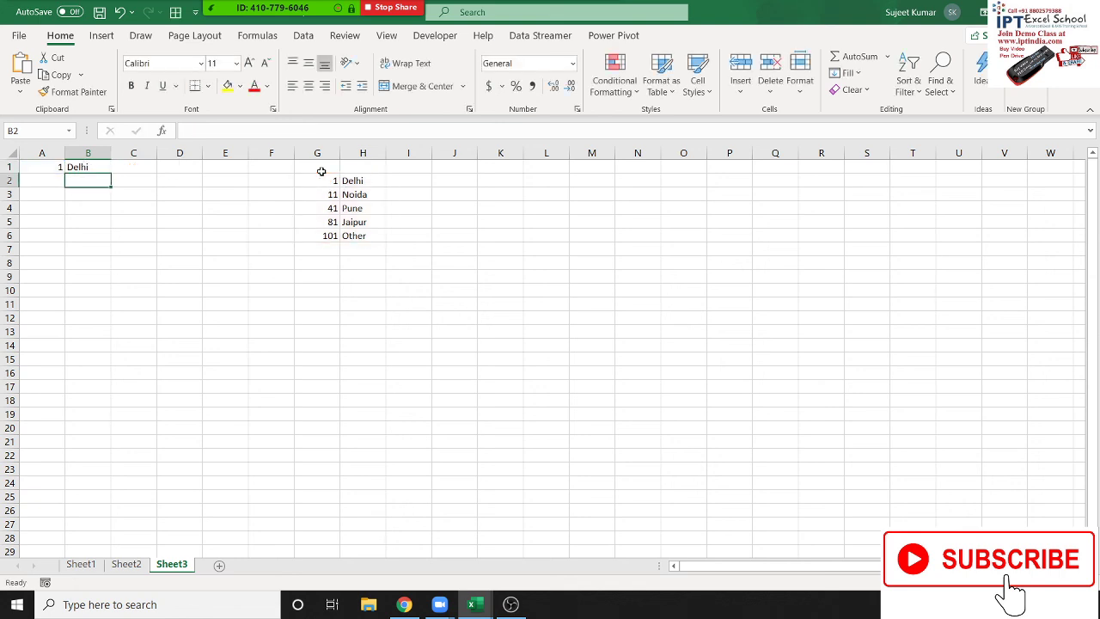
pyautogui.press('Up')
pyautogui.press('Left')
pyautogui.write('2')
pyautogui.press('Return')
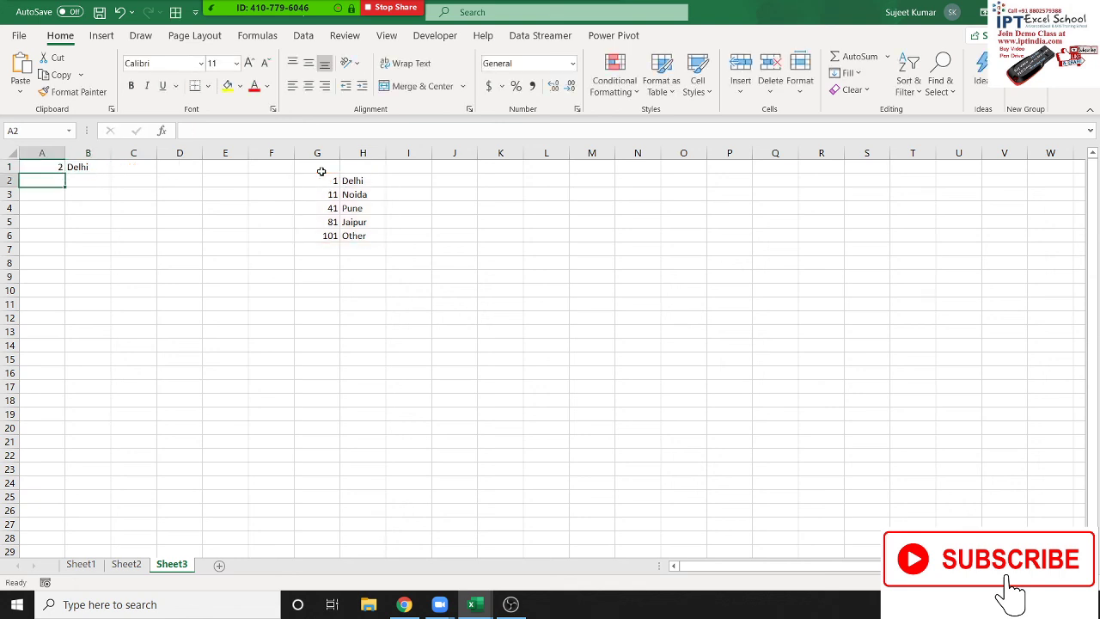
pyautogui.press('Up')
pyautogui.write('3')
pyautogui.press('Return')
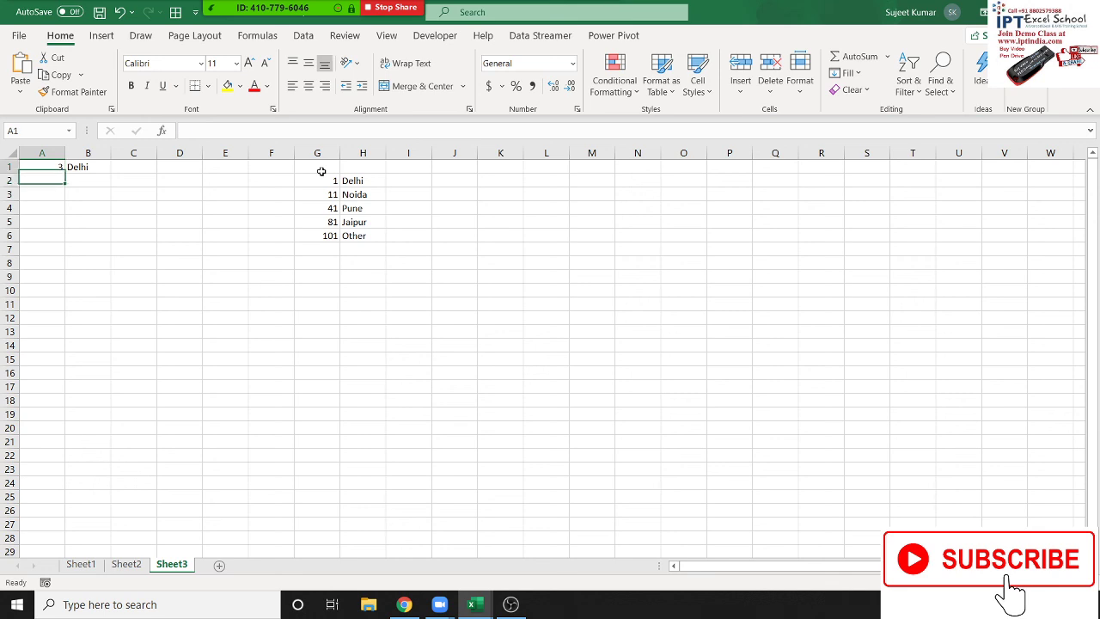
# Step: Test 11 (Noida) then 42 (Pune) in A1, and select the table's number column
pyautogui.press('Up')
pyautogui.write('11')
pyautogui.press('Return')
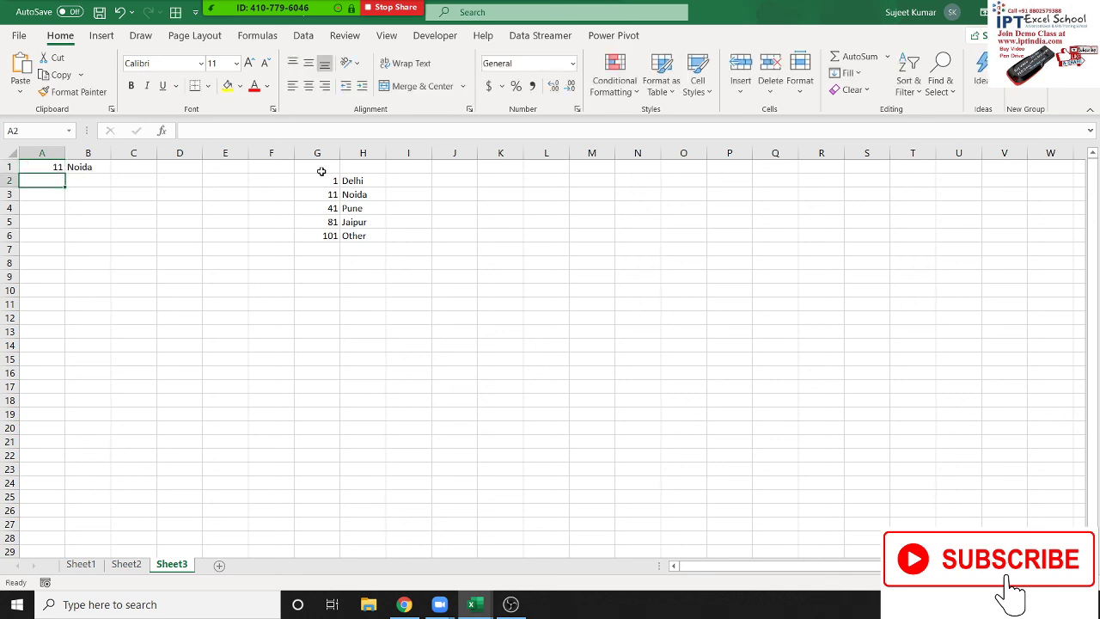
pyautogui.press('Up')
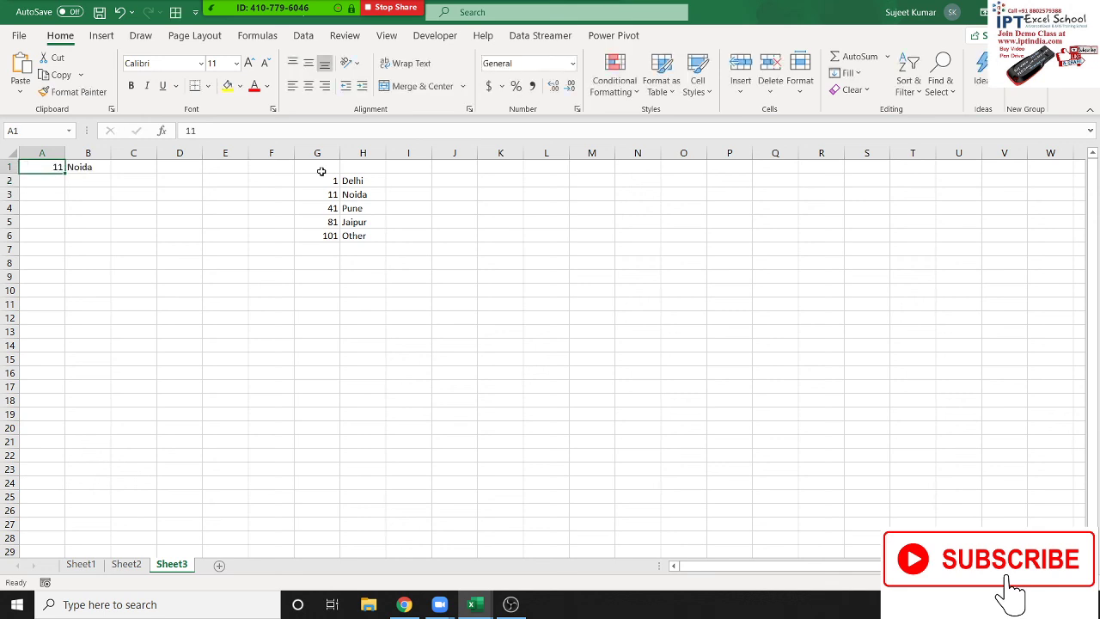
pyautogui.write('42')
pyautogui.press('Tab')
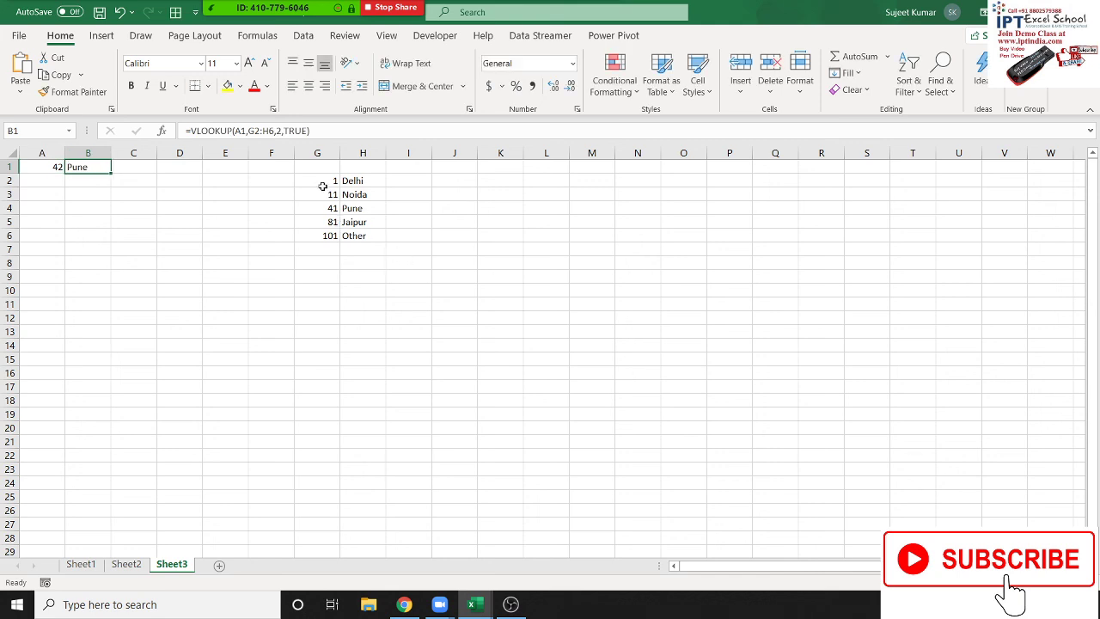
pyautogui.moveTo(319, 184); pyautogui.dragTo(319, 236)
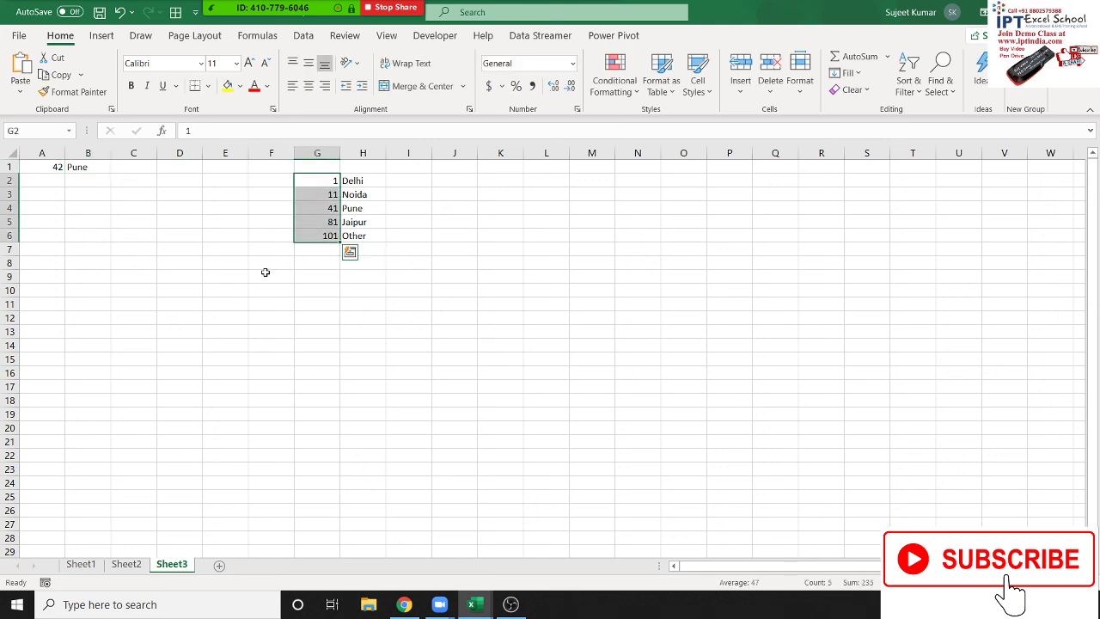
pyautogui.moveTo(273, 8)
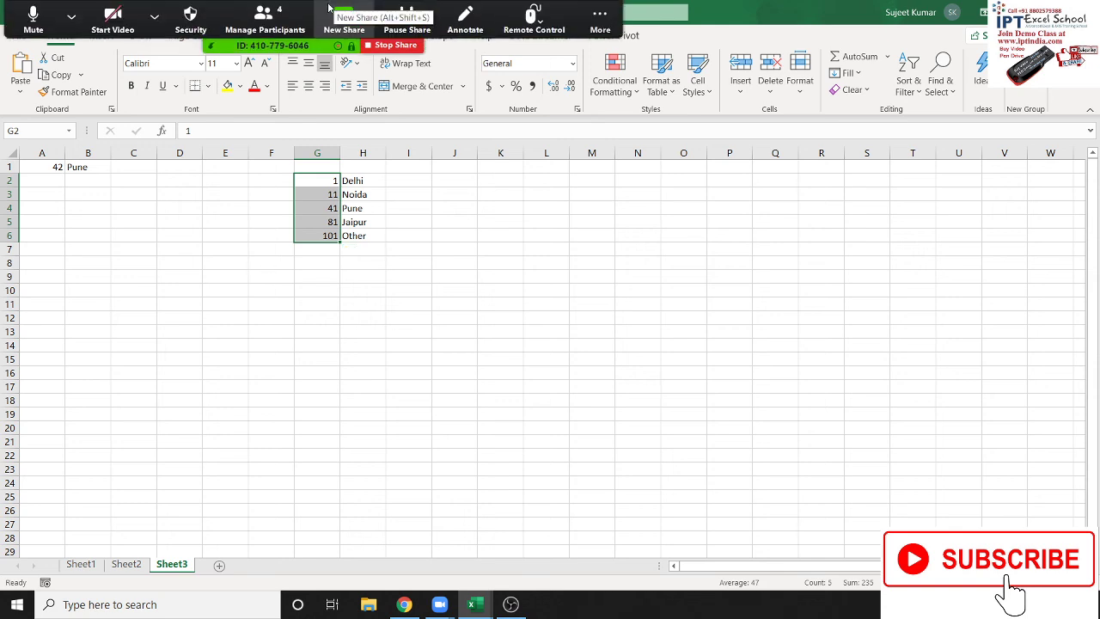
# Step: End the Zoom meeting for all participants from the More menu
pyautogui.click(600, 19)
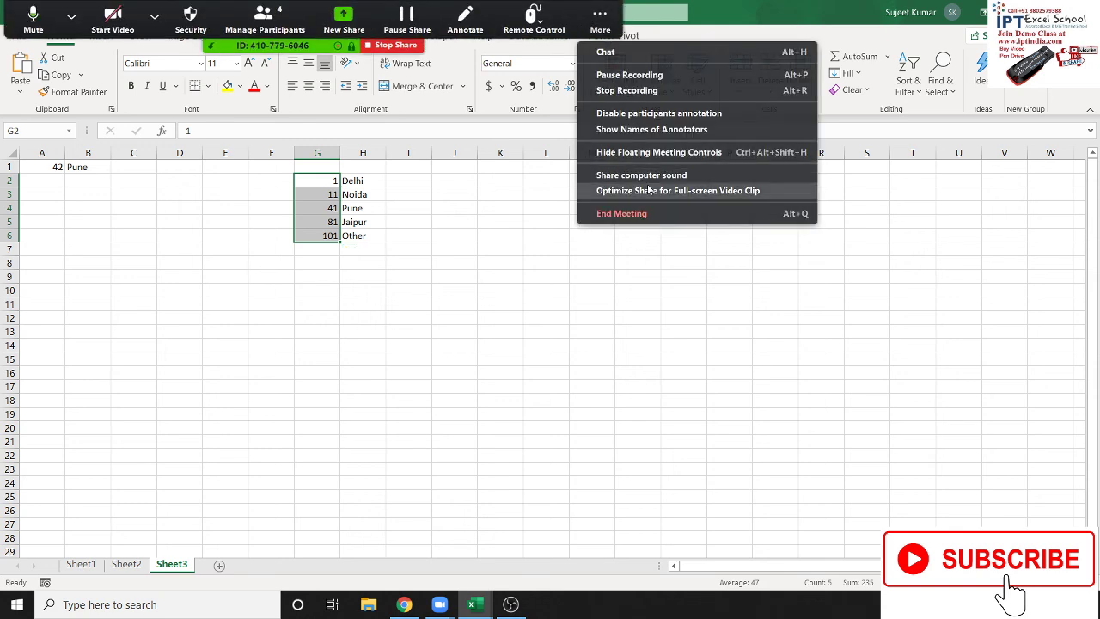
pyautogui.click(649, 215)
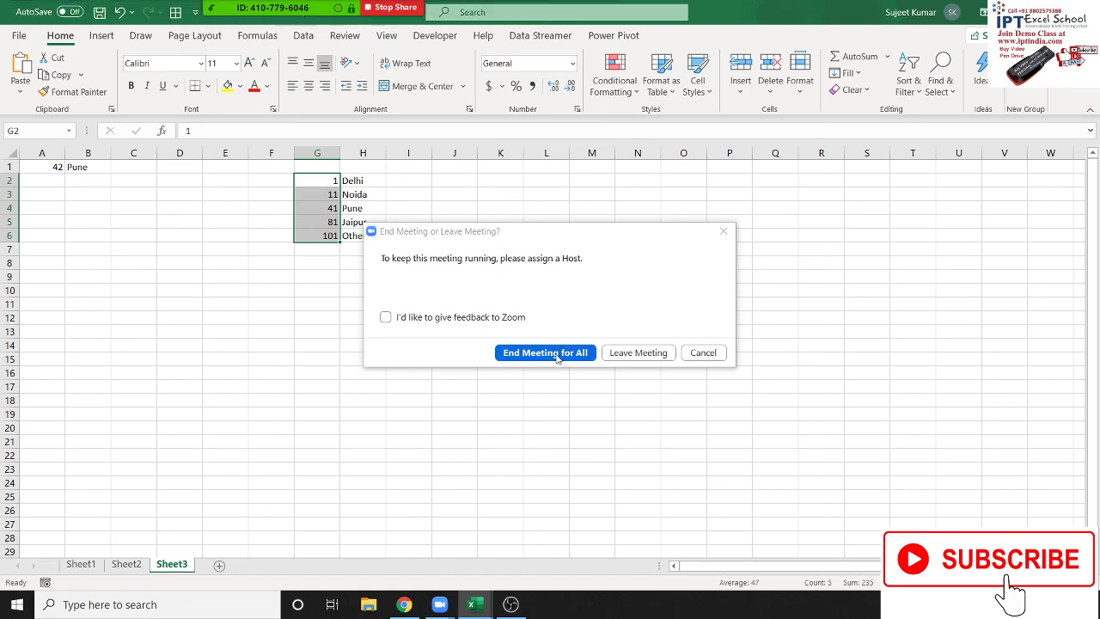